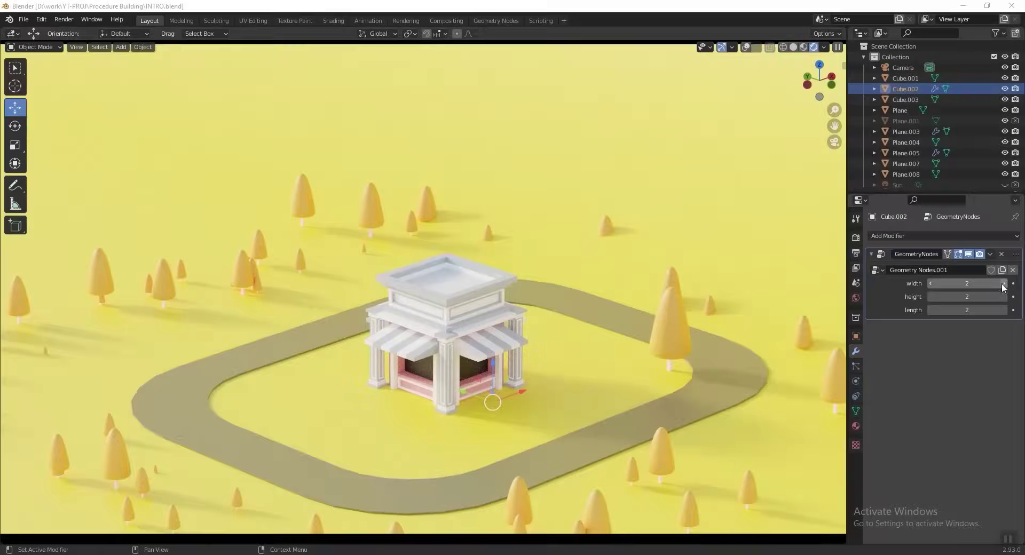
- Increase the procedural building's width to 4 and raise its height and length step by step
{"action": "left_click", "coordinate": [1003, 285]}
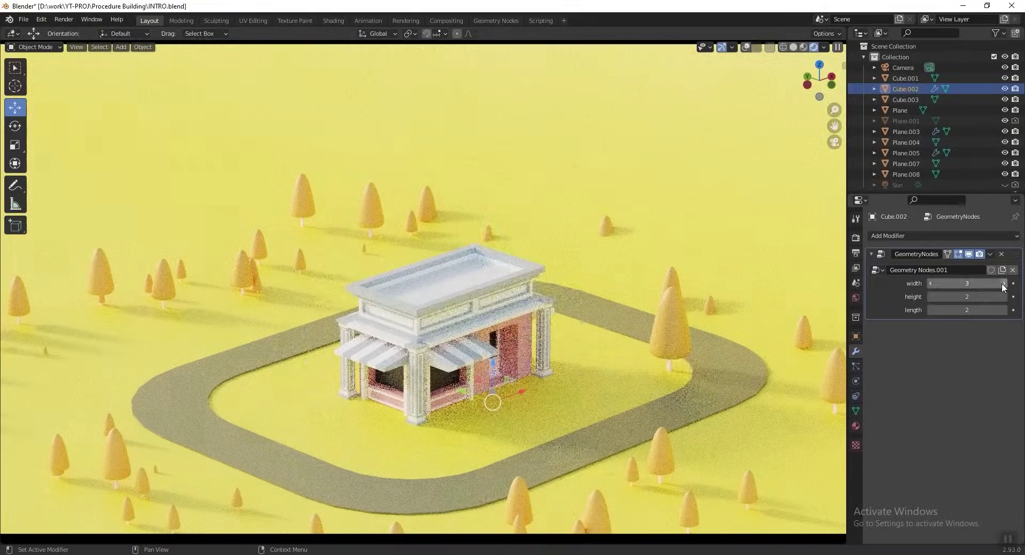
{"action": "left_click", "coordinate": [1003, 285]}
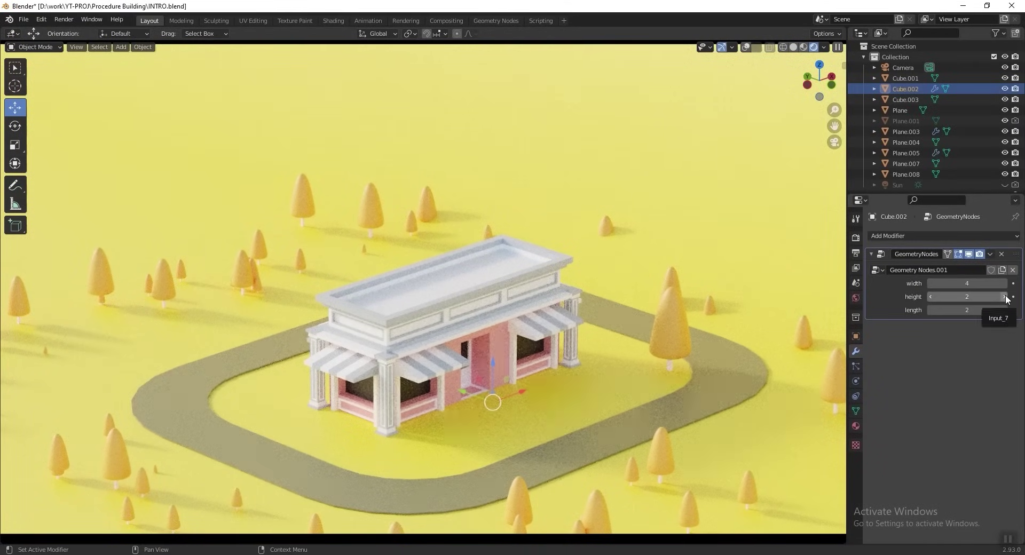
{"action": "left_click", "coordinate": [1004, 297]}
{"action": "left_click", "coordinate": [1004, 311]}
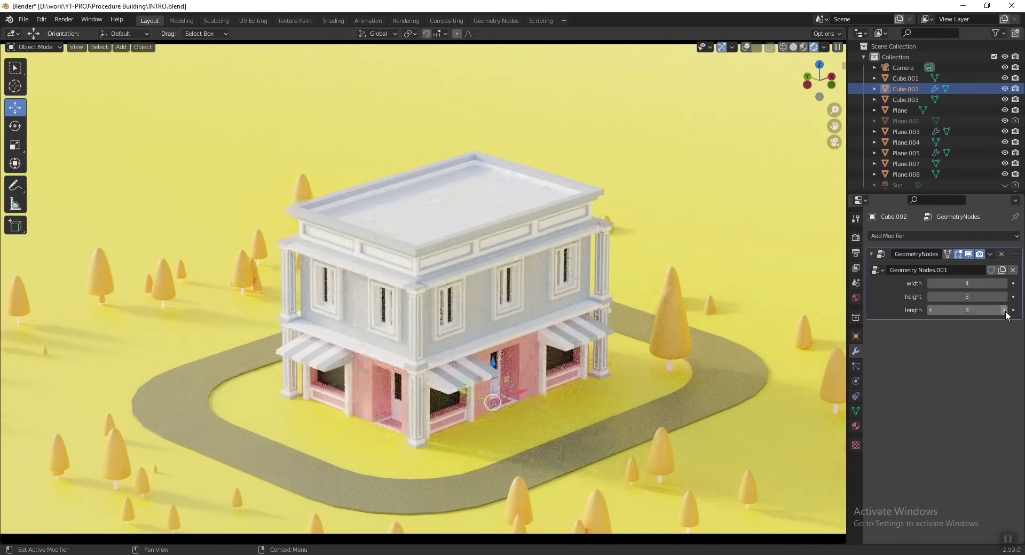
{"action": "left_click", "coordinate": [1004, 296]}
{"action": "left_click", "coordinate": [1004, 310]}
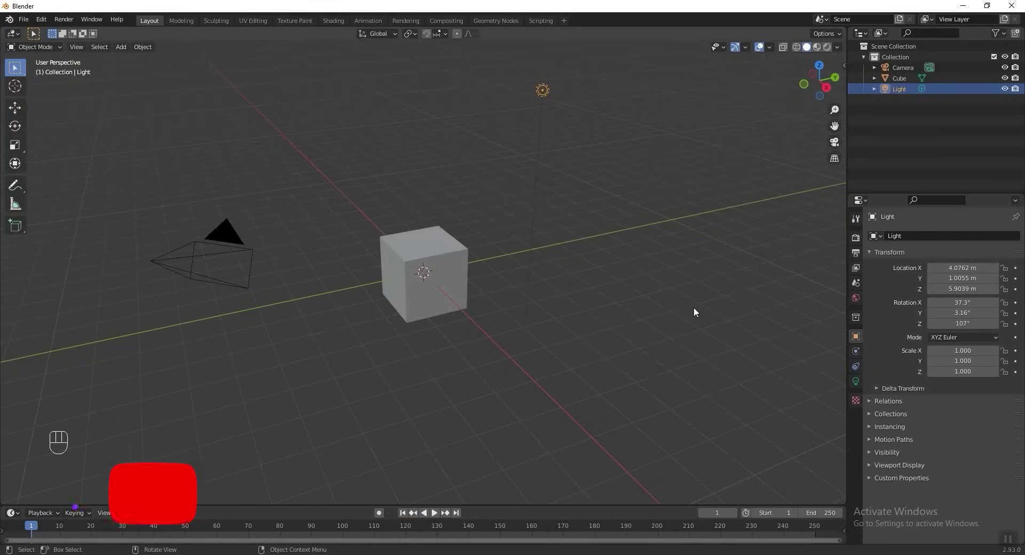
- Delete the default camera, cube and light from the new scene
{"action": "key", "text": "a"}
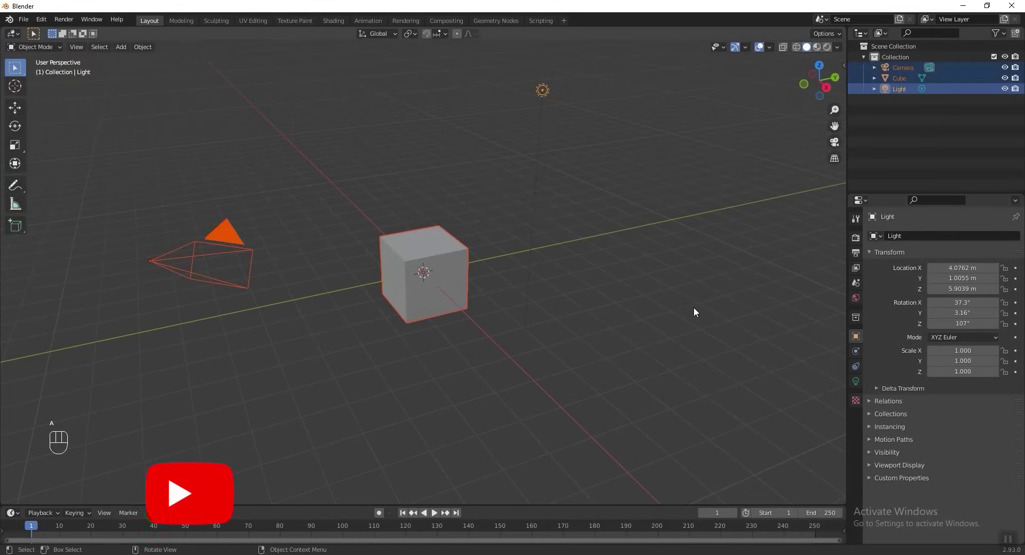
{"action": "key", "text": "x"}
{"action": "left_click", "coordinate": [694, 309]}
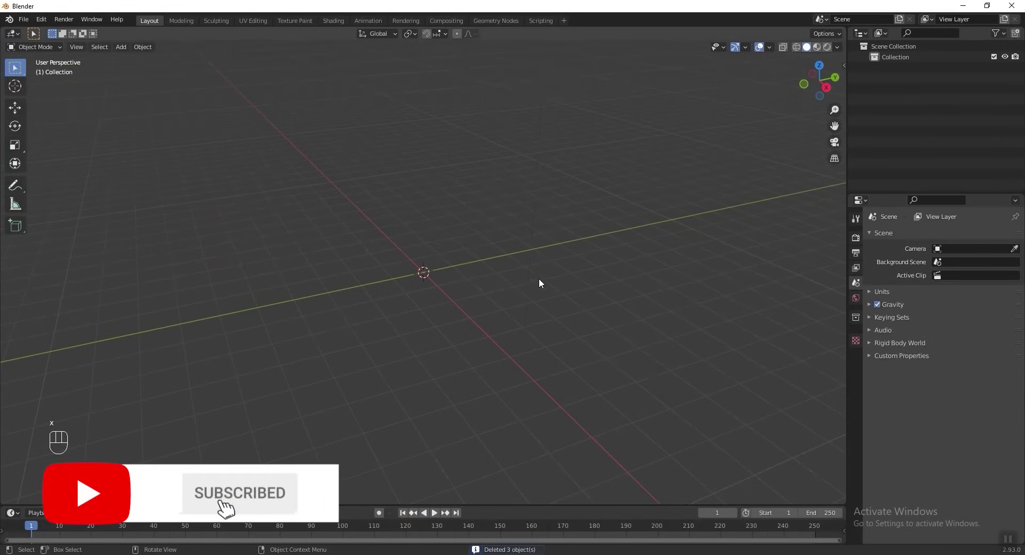
- Add a mesh plane and rotate it 90° about the X axis so it stands upright
{"action": "key", "text": "shift+a"}
{"action": "mouse_move", "coordinate": [420, 249]}
{"action": "left_click", "coordinate": [517, 250]}
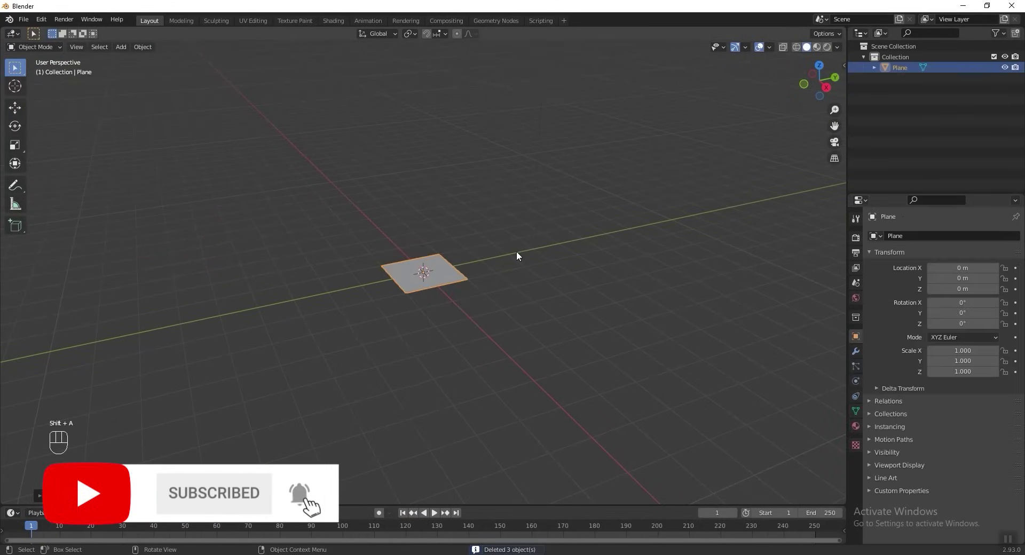
{"action": "type", "text": "rx90"}
{"action": "key", "text": "Return"}
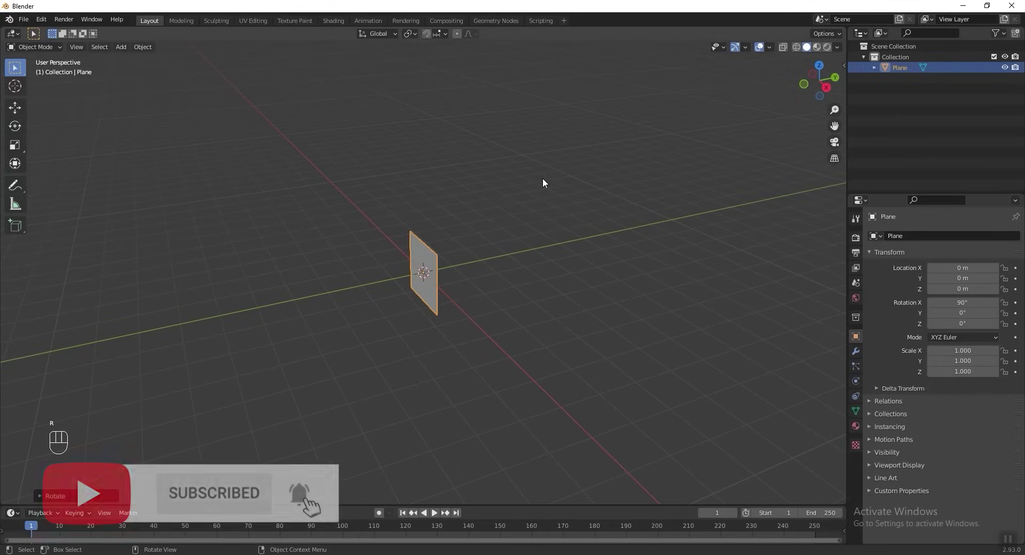
- Set the upright plane's X and Y dimensions to 1 m
{"action": "key", "text": "n"}
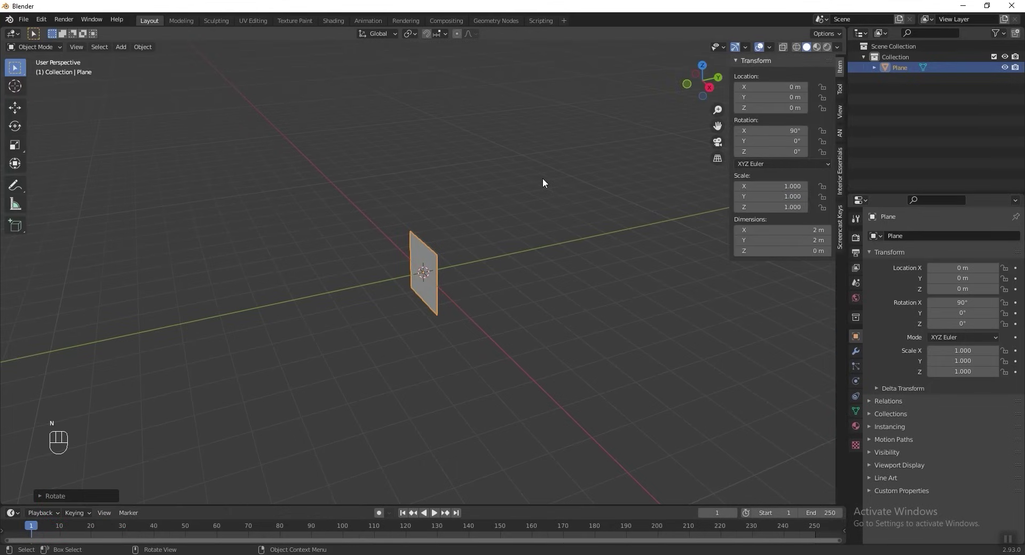
{"action": "left_click_drag", "start_coordinate": [788, 230], "coordinate": [789, 241]}
{"action": "type", "text": "1"}
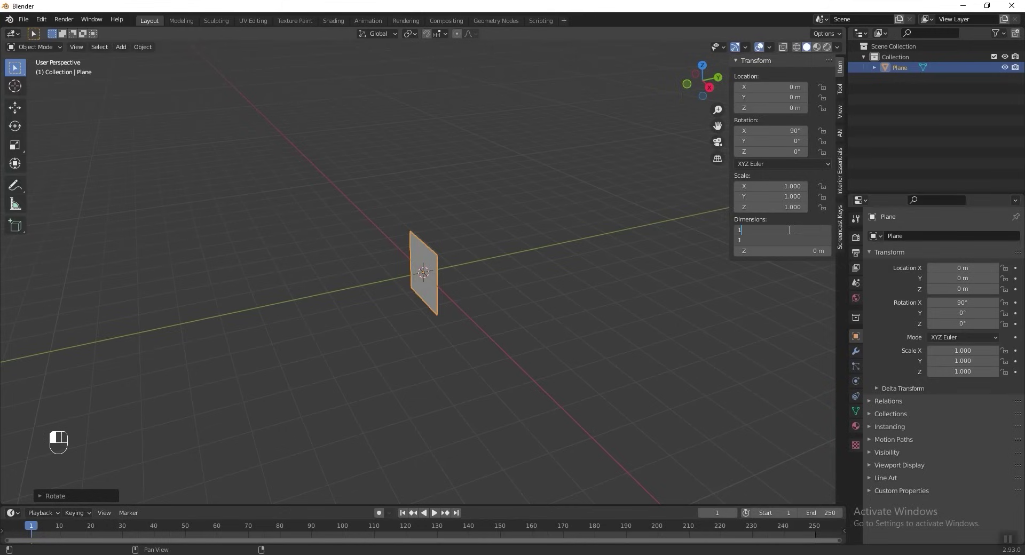
{"action": "key", "text": "Return"}
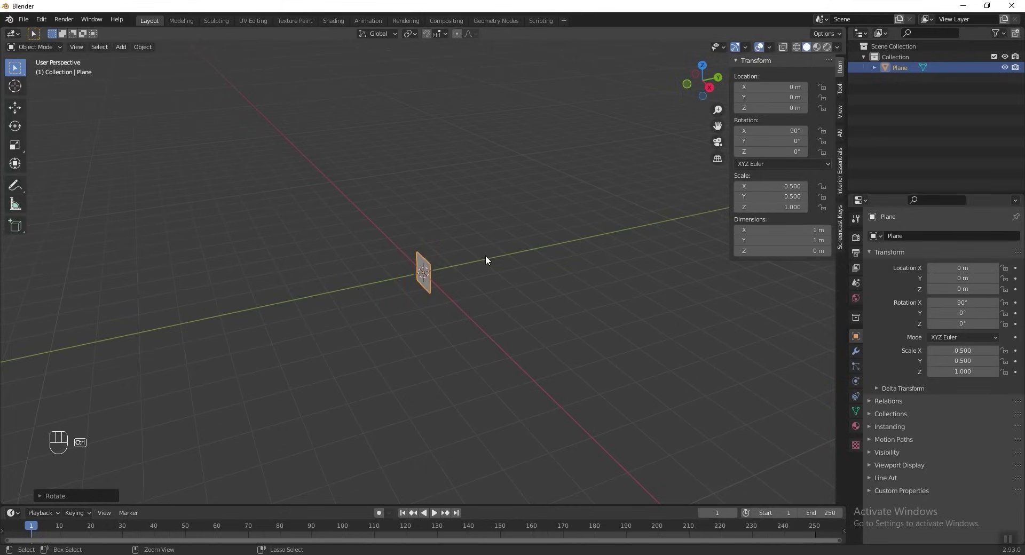
- Apply the scale and rotation of the plane
{"action": "key", "text": "ctrl+a"}
{"action": "left_click", "coordinate": [471, 279]}
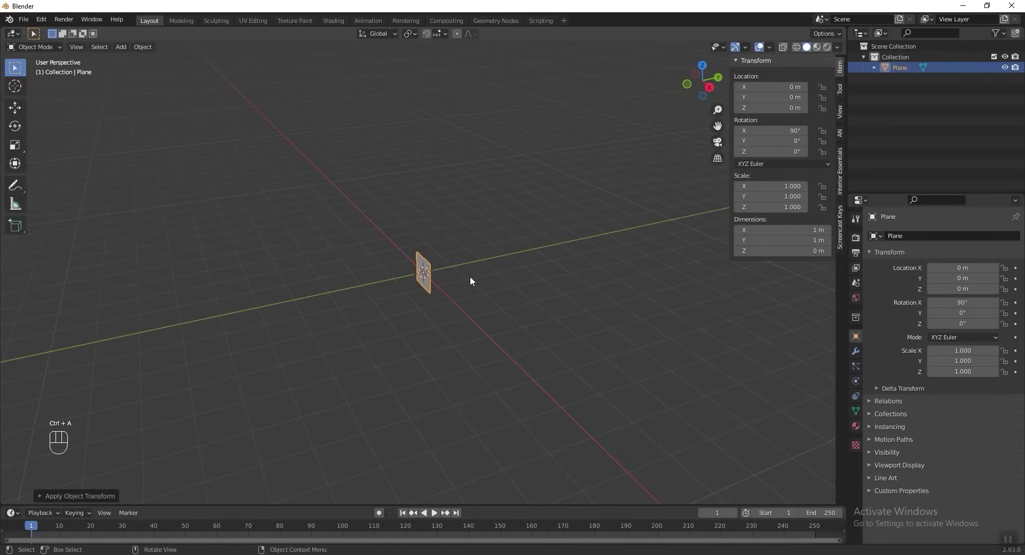
{"action": "key", "text": "ctrl+a"}
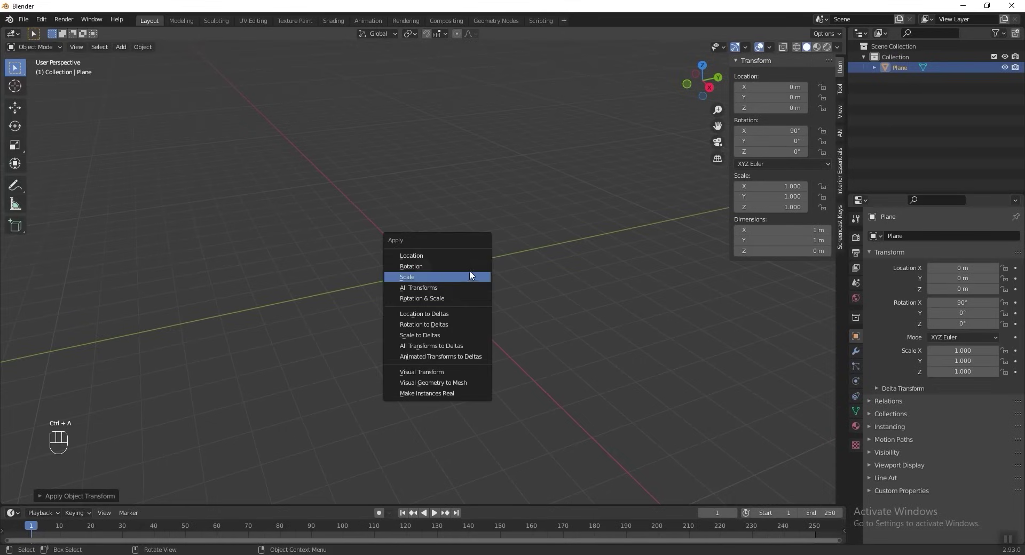
{"action": "left_click", "coordinate": [469, 268]}
- Add a loop cut to the plane in the front orthographic view
{"action": "key", "text": "KP_1"}
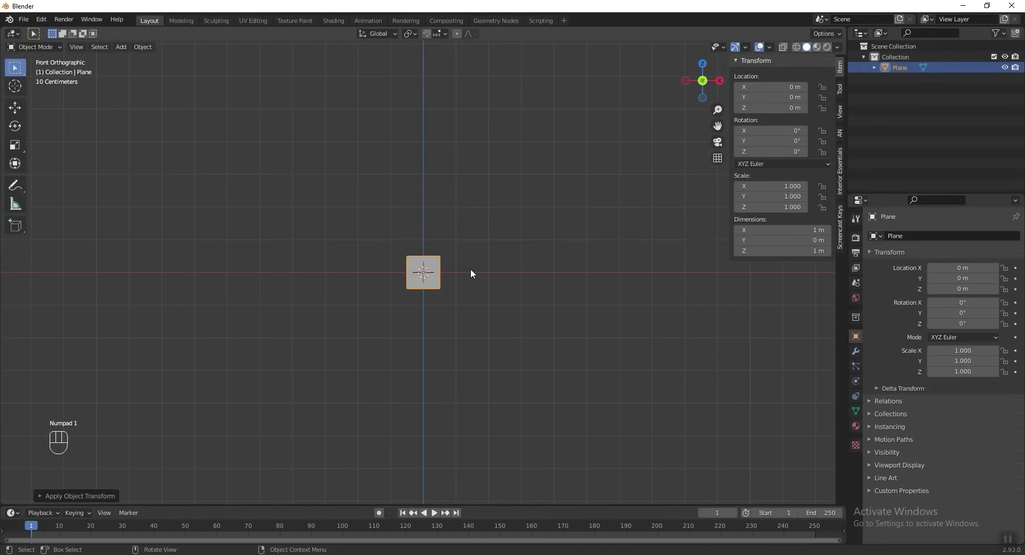
{"action": "scroll", "coordinate": [470, 268], "scroll_direction": "up", "scroll_amount": 7}
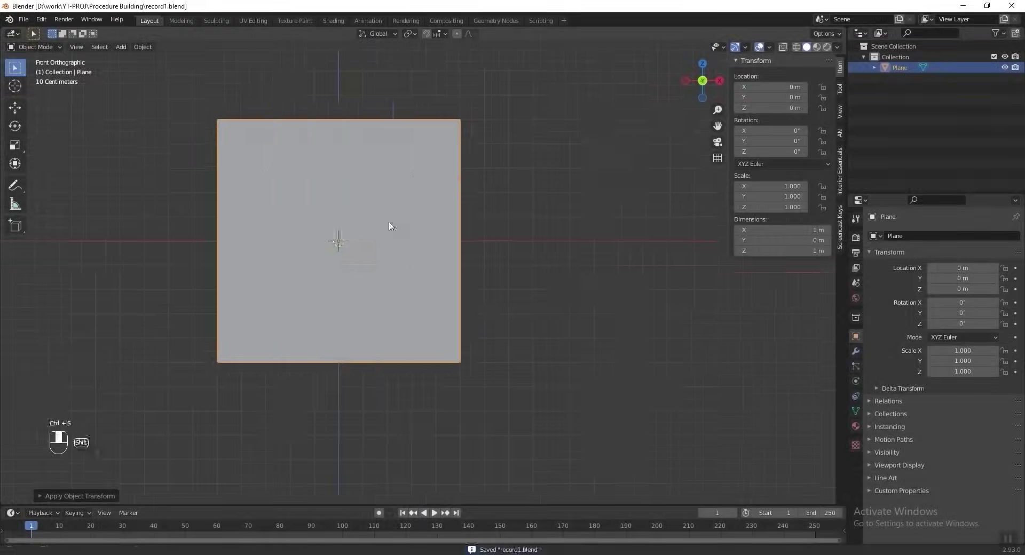
{"action": "key", "text": "ctrl+r"}
{"action": "left_click", "coordinate": [392, 224]}
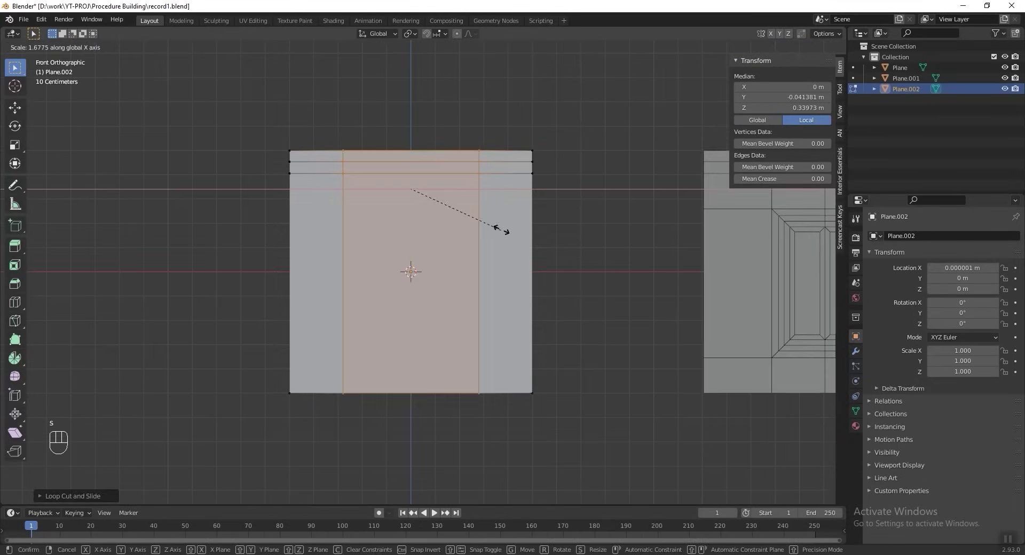
- Add a horizontal loop cut across the wall panel Plane.002 and several cuts across the awning of the shop-window wall
{"action": "key", "text": "ctrl+r"}
{"action": "left_click", "coordinate": [290, 256]}
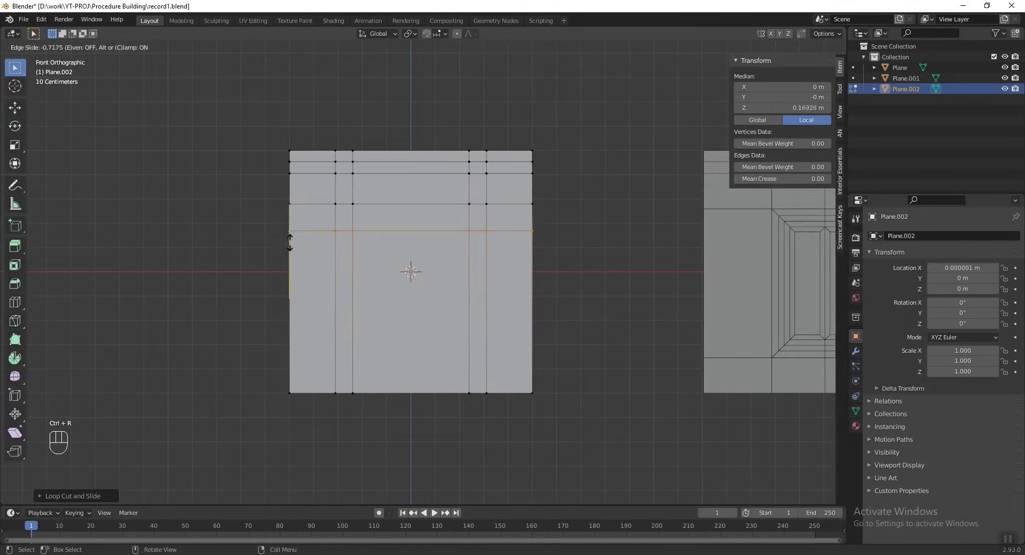
{"action": "key", "text": "e"}
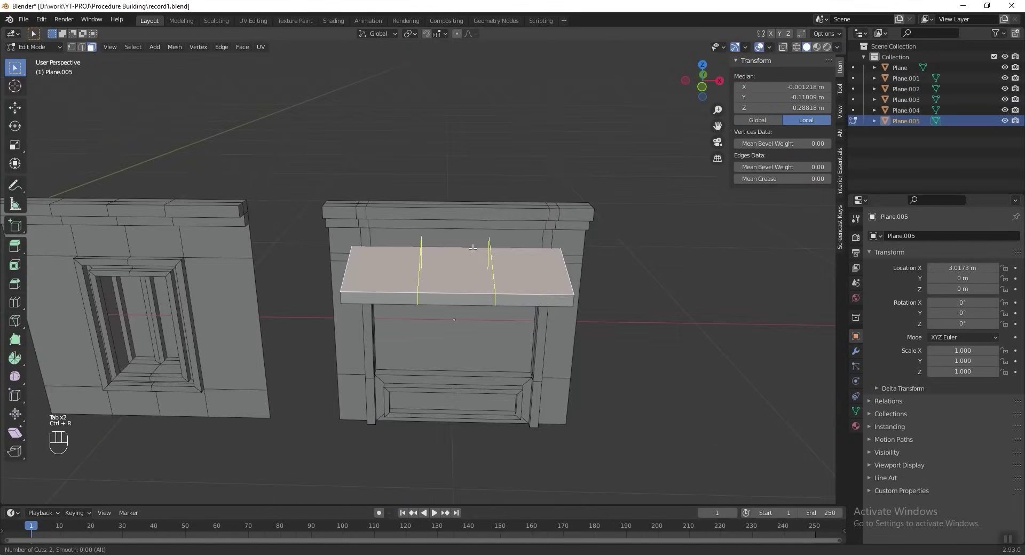
{"action": "scroll", "coordinate": [438, 267], "scroll_direction": "up", "scroll_amount": 1}
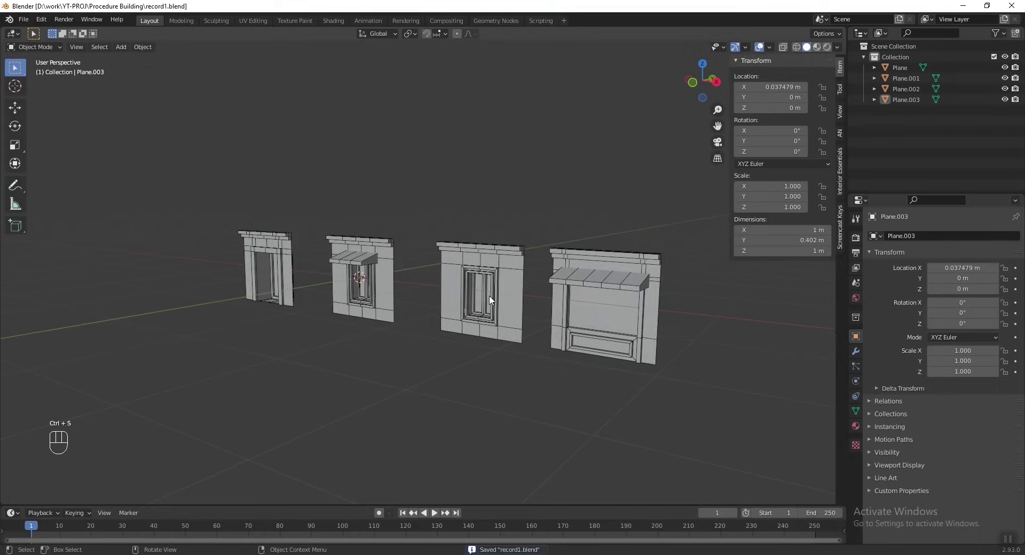
- Select all four wall modules
{"action": "key", "text": "a"}
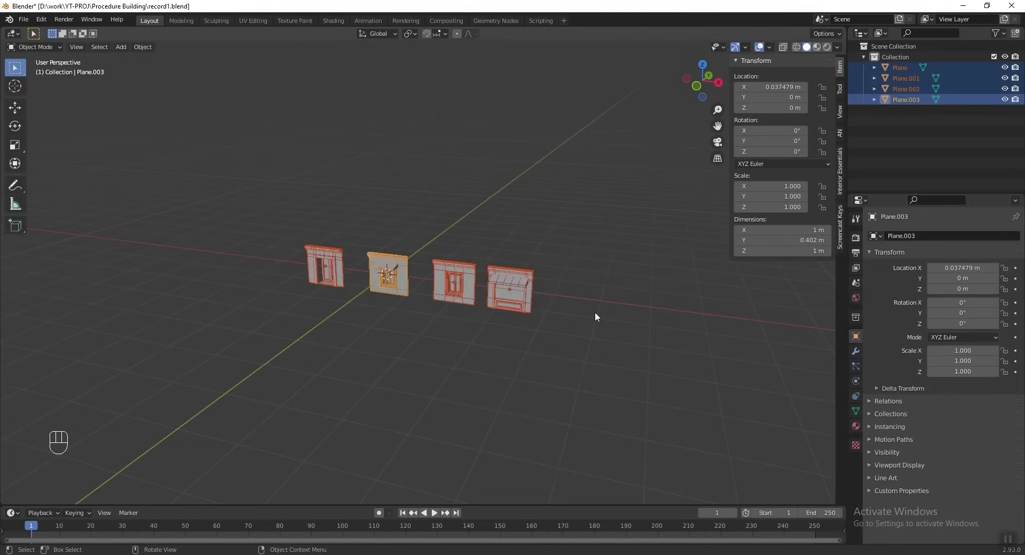
{"action": "key", "text": "alt+e"}
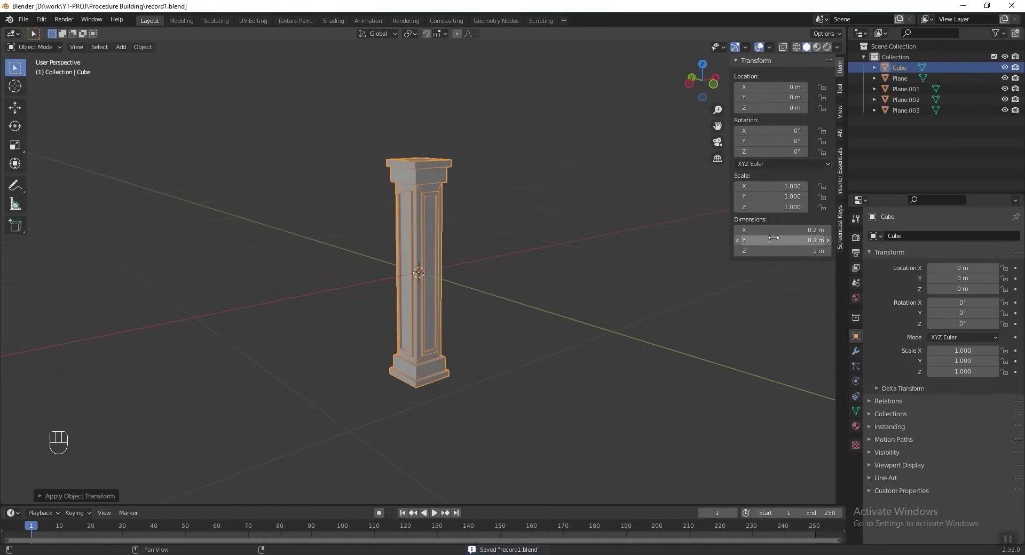
- Move the column along the Z axis and save the file
{"action": "key", "text": "g"}
{"action": "key", "text": "z"}
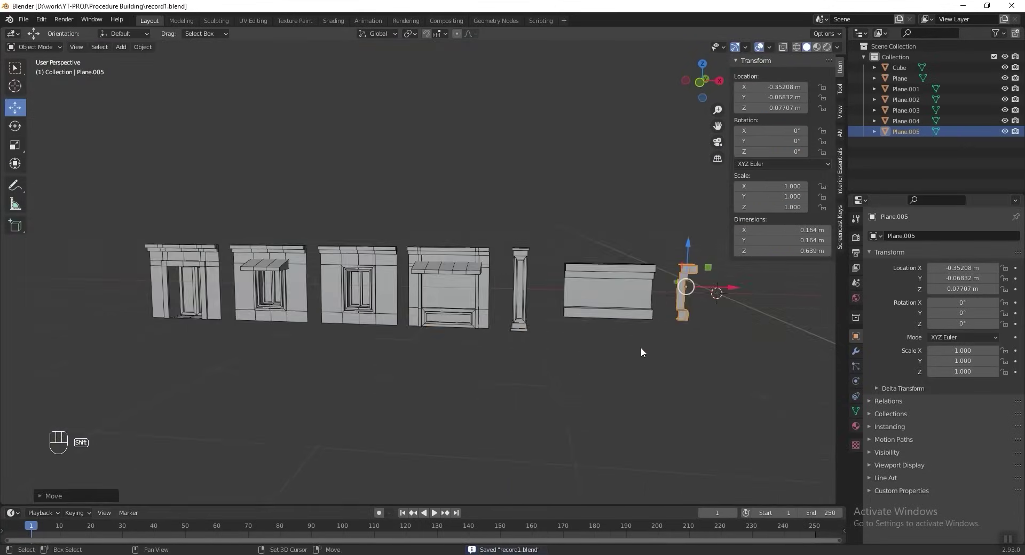
{"action": "key", "text": "ctrl+s"}
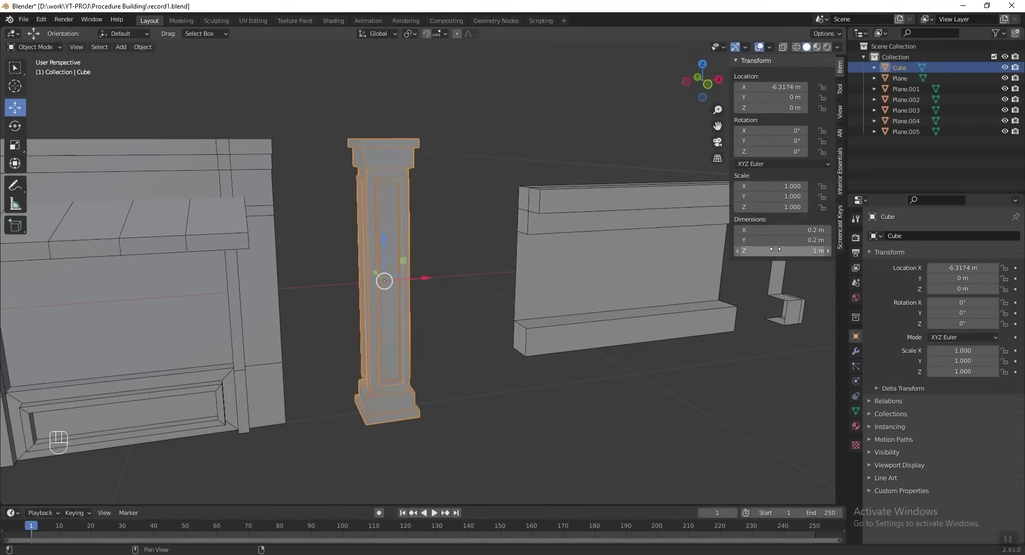
- Apply the object transform on the column
{"action": "key", "text": "ctrl"}
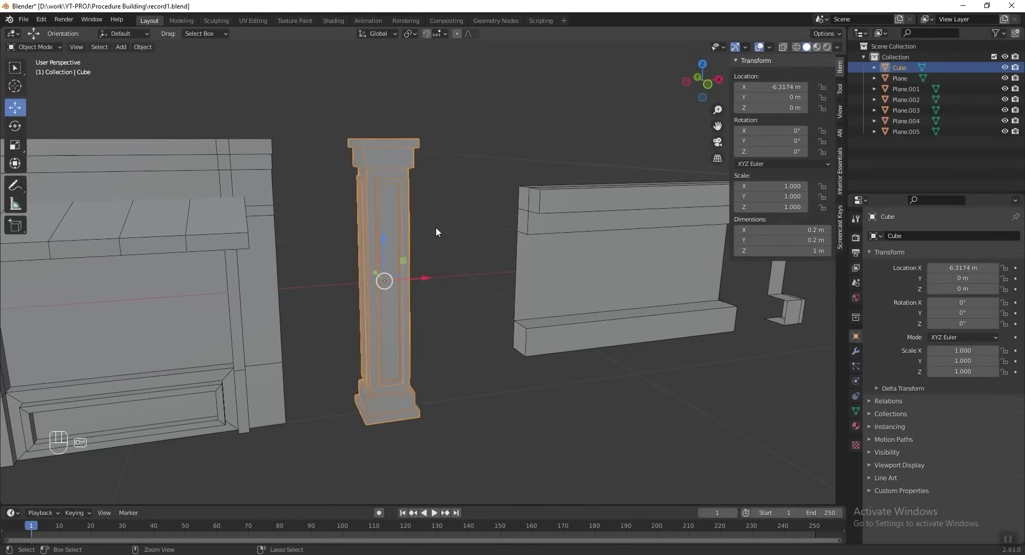
{"action": "key", "text": "ctrl+a"}
{"action": "left_click", "coordinate": [435, 226]}
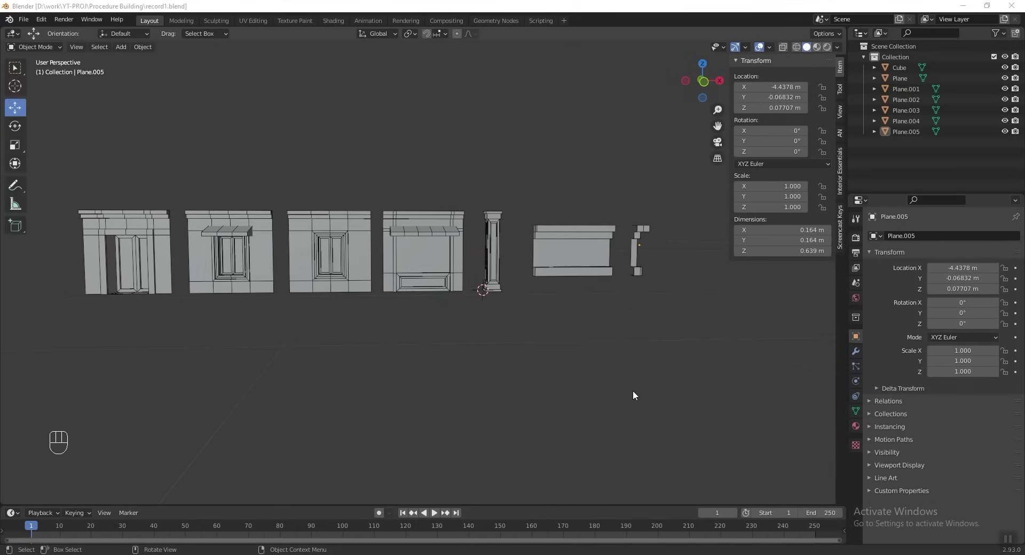
- Snap the 3D cursor to the bottom inner back vertex of the roof trim's corner piece, Plane.005
{"action": "middle_click_drag", "start_coordinate": [623, 309], "coordinate": [558, 350]}
{"action": "left_click", "coordinate": [565, 301]}
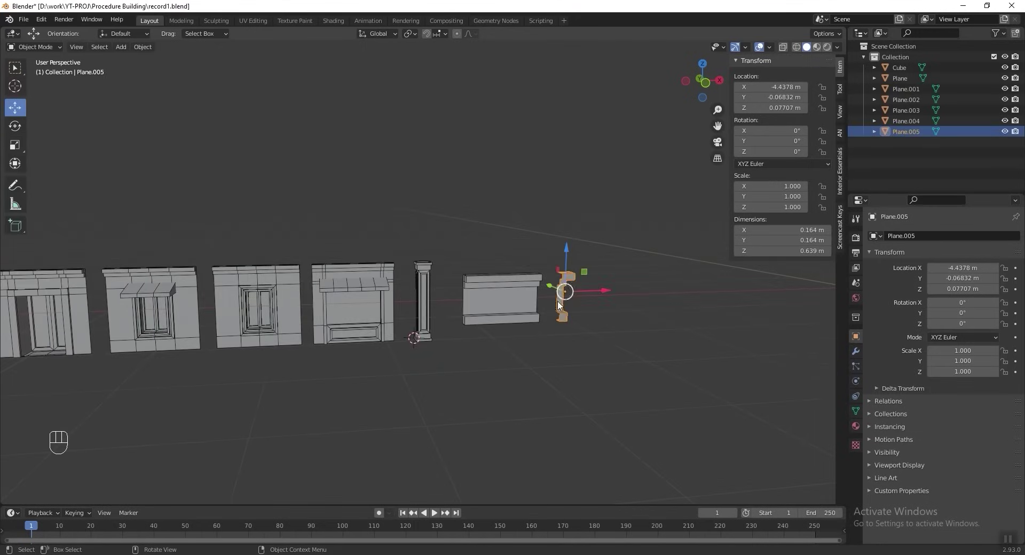
{"action": "middle_click_drag", "start_coordinate": [558, 305], "coordinate": [487, 297], "text": "shift"}
{"action": "key", "text": "shift+b"}
{"action": "left_click_drag", "start_coordinate": [474, 275], "coordinate": [527, 347]}
{"action": "middle_click_drag", "start_coordinate": [435, 346], "coordinate": [403, 195]}
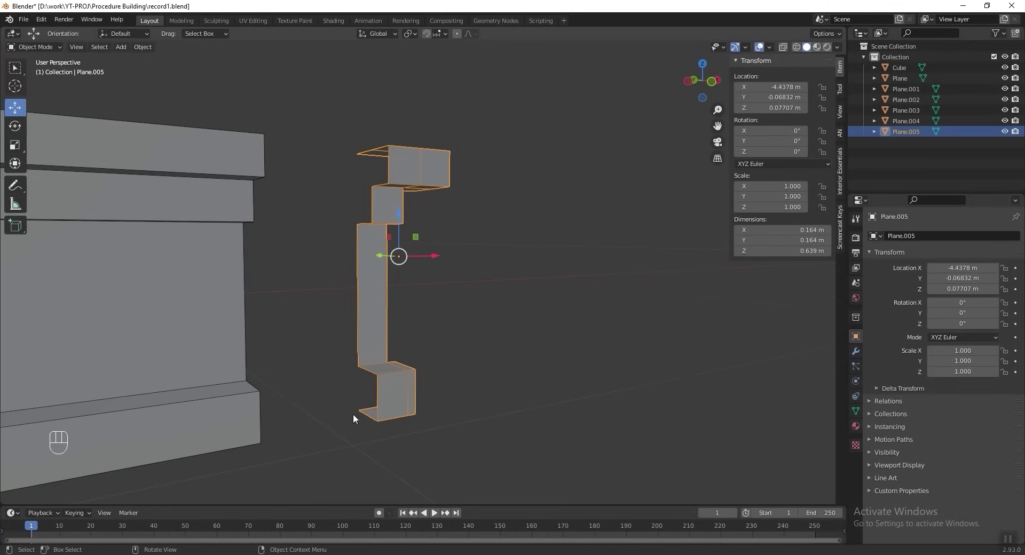
{"action": "middle_click_drag", "start_coordinate": [349, 402], "coordinate": [486, 275], "text": "shift"}
{"action": "key", "text": "Tab"}
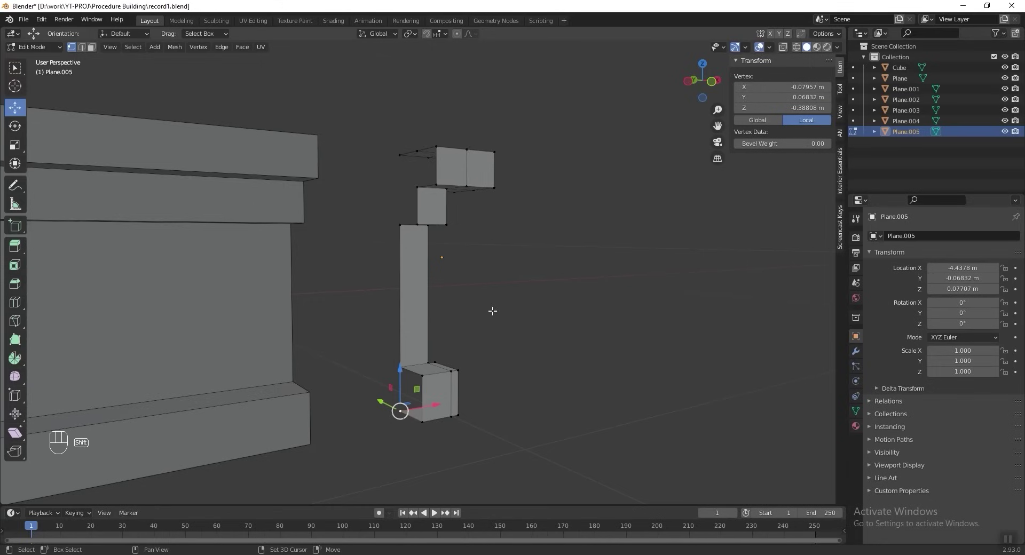
{"action": "key", "text": "shift+s"}
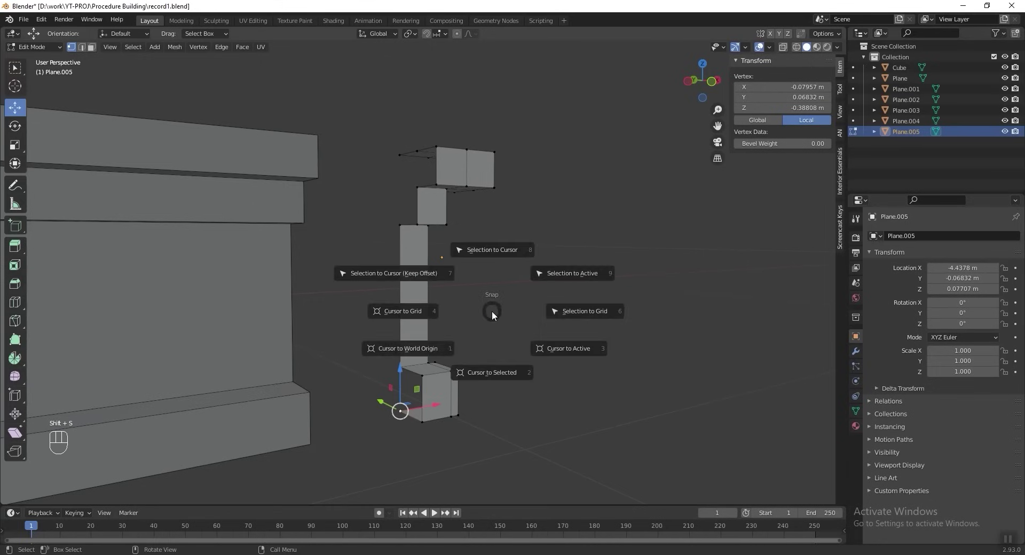
{"action": "left_click", "coordinate": [497, 373]}
{"action": "key", "text": "Tab"}
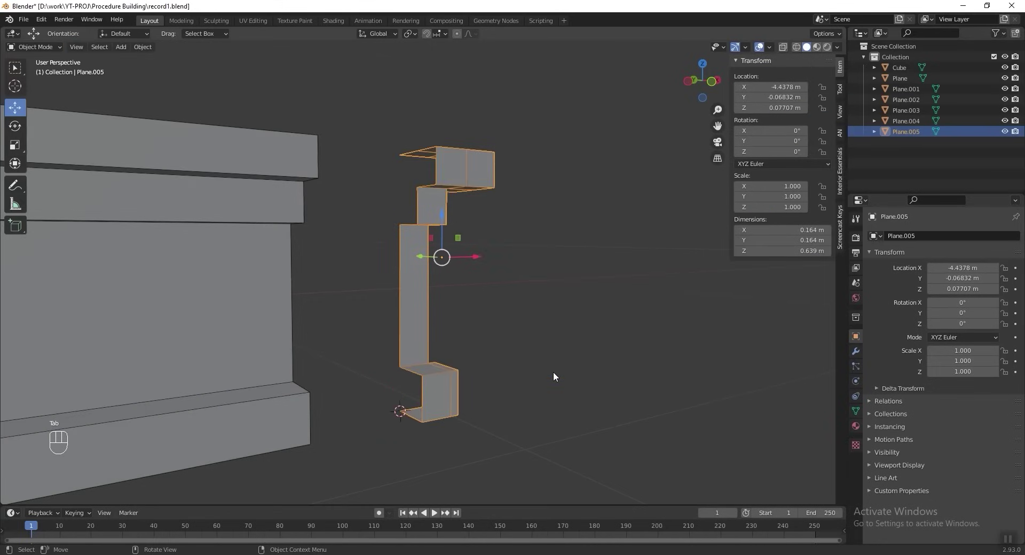
- Set the corner trim piece's origin to the 3D cursor
{"action": "left_click", "coordinate": [138, 48]}
{"action": "mouse_move", "coordinate": [201, 68]}
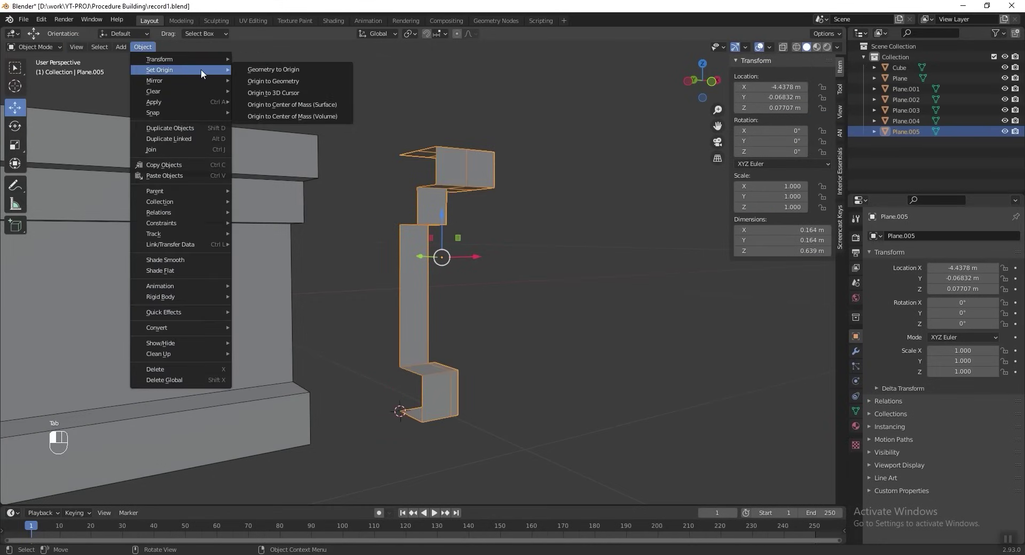
{"action": "left_click", "coordinate": [315, 92]}
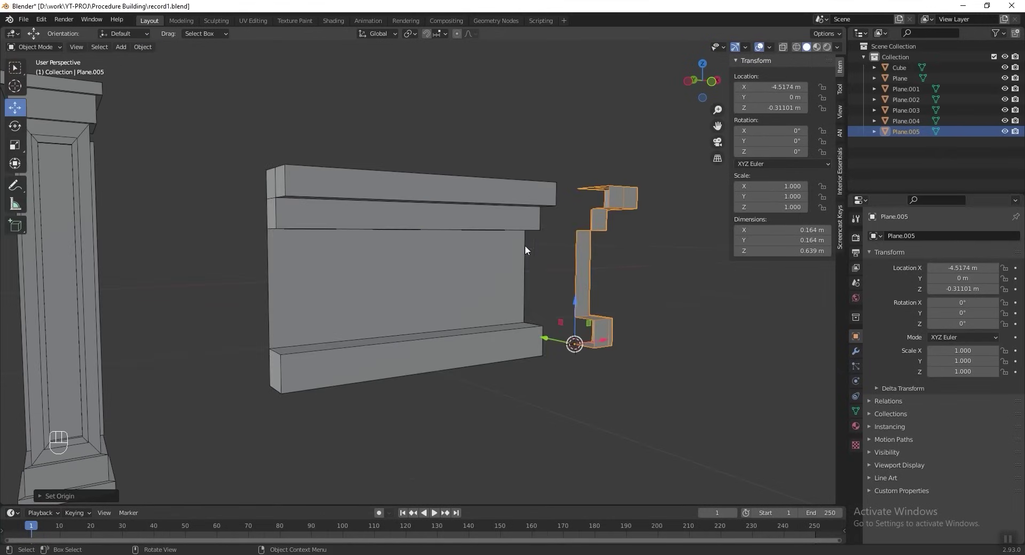
- Snap the 3D cursor to the bottom back vertex at the column-side end of the straight roof trim, Plane.004
{"action": "left_click", "coordinate": [461, 317]}
{"action": "scroll", "coordinate": [465, 294], "scroll_direction": "down", "scroll_amount": 9}
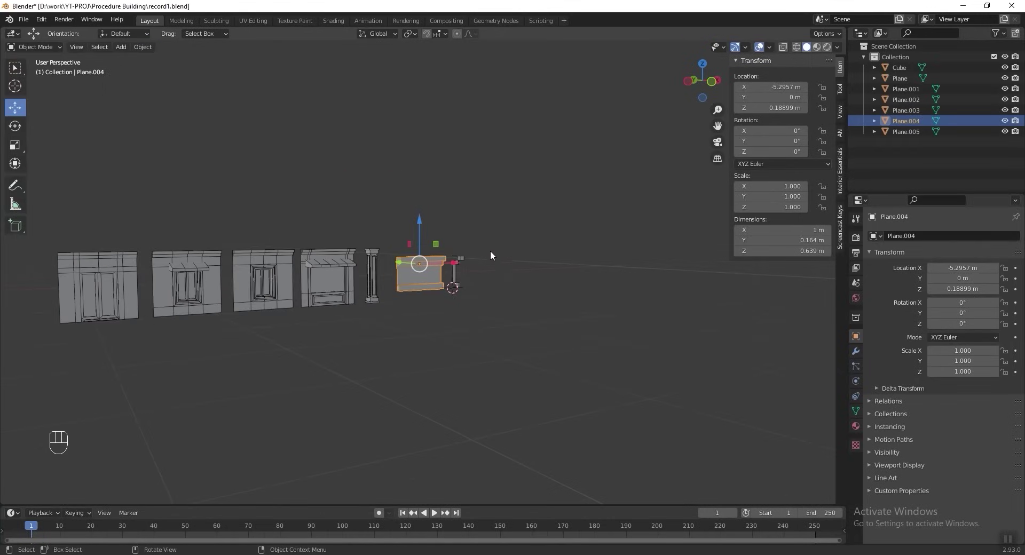
{"action": "scroll", "coordinate": [451, 267], "scroll_direction": "up", "scroll_amount": 6}
{"action": "scroll", "coordinate": [436, 273], "scroll_direction": "up", "scroll_amount": 5}
{"action": "key", "text": "Tab"}
{"action": "left_click", "coordinate": [256, 390]}
{"action": "key", "text": "shift+s"}
{"action": "left_click", "coordinate": [353, 396]}
{"action": "key", "text": "Tab"}
- Set the straight roof trim's origin to the 3D cursor
{"action": "left_click", "coordinate": [143, 47]}
{"action": "mouse_move", "coordinate": [160, 70]}
{"action": "left_click", "coordinate": [295, 93]}
- Snap the 3D cursor to the column's bottom back corner vertex on the negative X side
{"action": "scroll", "coordinate": [398, 226], "scroll_direction": "down", "scroll_amount": 4}
{"action": "scroll", "coordinate": [268, 319], "scroll_direction": "up", "scroll_amount": 5}
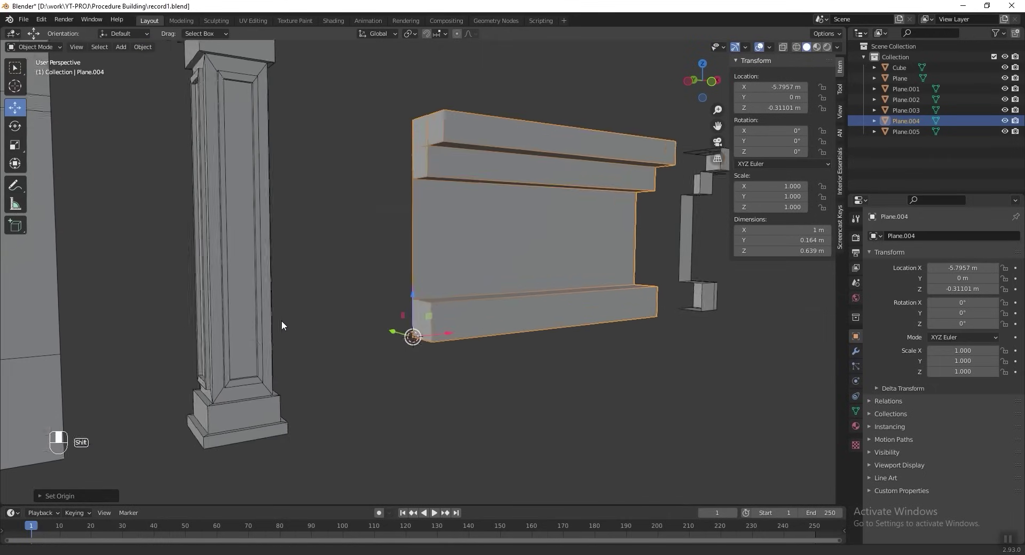
{"action": "left_click", "coordinate": [334, 314]}
{"action": "key", "text": "Tab"}
{"action": "left_click", "coordinate": [286, 400]}
{"action": "key", "text": "shift+s"}
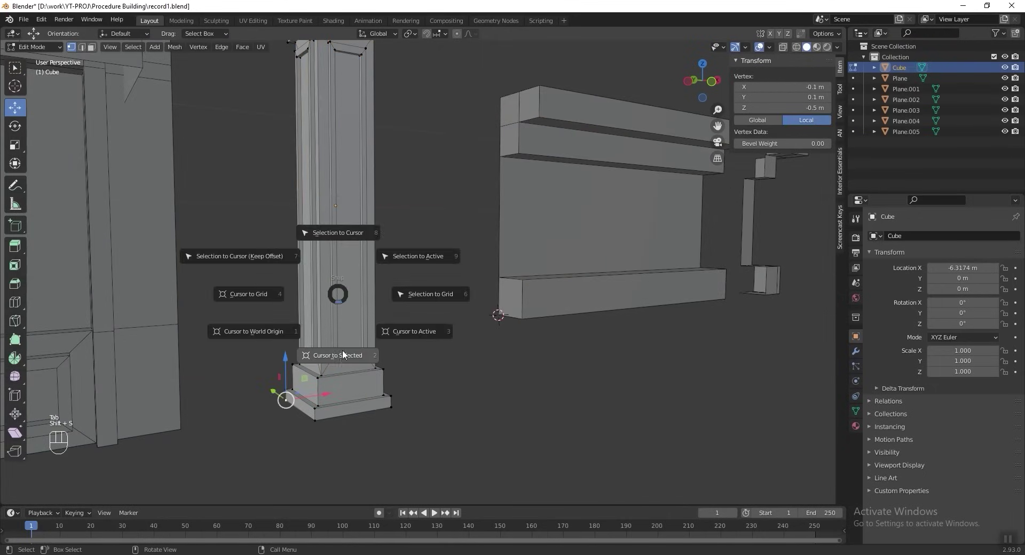
{"action": "left_click", "coordinate": [339, 355]}
{"action": "key", "text": "Tab"}
- Set the column's origin to the 3D cursor
{"action": "scroll", "coordinate": [364, 293], "scroll_direction": "down", "scroll_amount": 3}
{"action": "left_click", "coordinate": [143, 46]}
{"action": "mouse_move", "coordinate": [160, 70]}
{"action": "left_click", "coordinate": [295, 93]}
- Snap the 3D cursor to the bottom corner vertex on the negative X side of the wall next to the column, Plane.001
{"action": "left_click", "coordinate": [279, 213]}
{"action": "middle_click_drag", "start_coordinate": [280, 213], "coordinate": [545, 245], "text": "shift"}
{"action": "key", "text": "Tab"}
{"action": "left_click", "coordinate": [307, 358]}
{"action": "key", "text": "shift+s"}
{"action": "left_click", "coordinate": [355, 338]}
{"action": "key", "text": "Tab"}
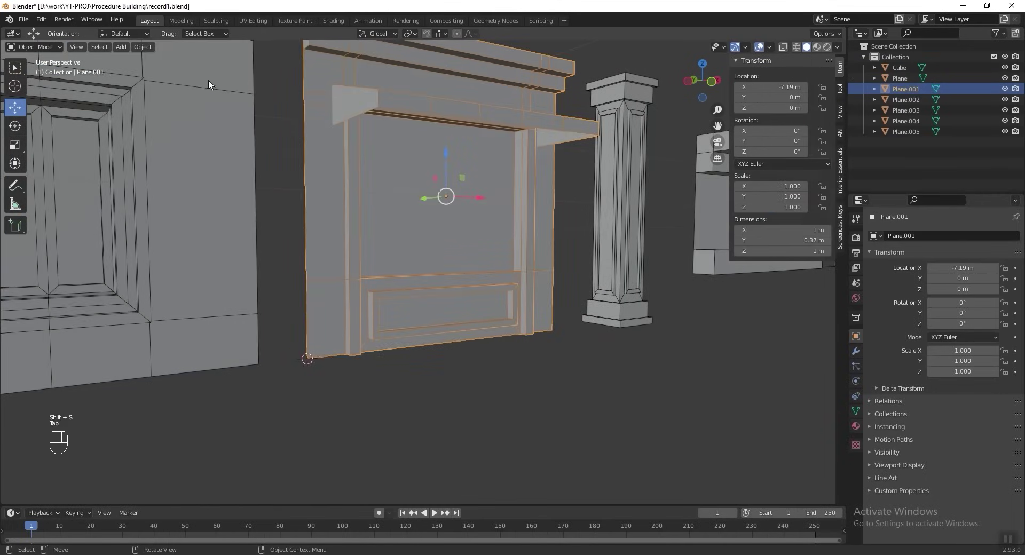
- Set the origin of wall Plane.001 to the 3D cursor
{"action": "left_click", "coordinate": [144, 47]}
{"action": "mouse_move", "coordinate": [160, 70]}
{"action": "left_click", "coordinate": [283, 92]}
- Snap the 3D cursor to the bottom corner vertex on the negative X side of the plain window wall, Plane
{"action": "middle_click_drag", "start_coordinate": [341, 222], "coordinate": [736, 242], "text": "shift"}
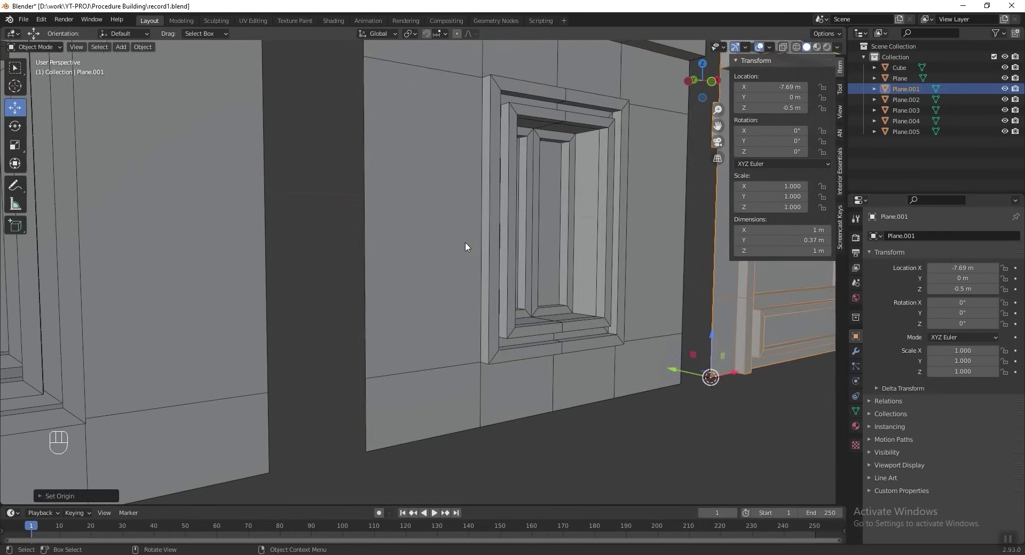
{"action": "left_click", "coordinate": [465, 243]}
{"action": "key", "text": "Tab"}
{"action": "left_click", "coordinate": [366, 452]}
{"action": "key", "text": "shift+s"}
{"action": "left_click", "coordinate": [452, 373]}
{"action": "key", "text": "Tab"}
- Set the plain window wall's origin to the 3D cursor
{"action": "left_click", "coordinate": [142, 47]}
{"action": "mouse_move", "coordinate": [190, 72]}
{"action": "left_click", "coordinate": [262, 92]}
- Snap the 3D cursor to the bottom corner vertex on the negative X side of the awning window wall, Plane.003
{"action": "scroll", "coordinate": [393, 143], "scroll_direction": "down", "scroll_amount": 5}
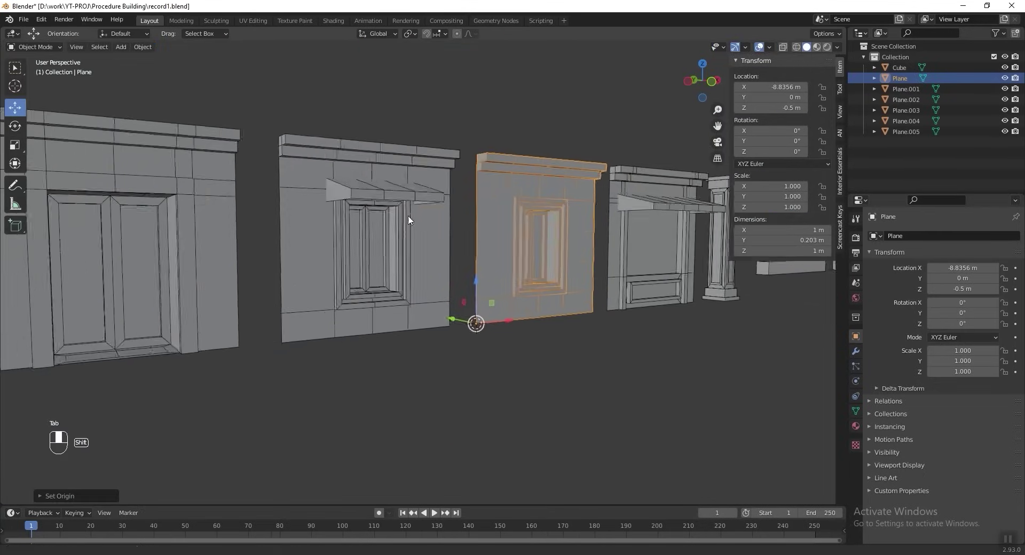
{"action": "scroll", "coordinate": [258, 325], "scroll_direction": "up", "scroll_amount": 6}
{"action": "left_click", "coordinate": [258, 326]}
{"action": "key", "text": "Tab"}
{"action": "left_click", "coordinate": [119, 428]}
{"action": "key", "text": "shift+s"}
{"action": "left_click", "coordinate": [291, 349]}
{"action": "key", "text": "Tab"}
- Set the awning window wall's origin to the 3D cursor
{"action": "left_click", "coordinate": [141, 50]}
{"action": "mouse_move", "coordinate": [160, 71]}
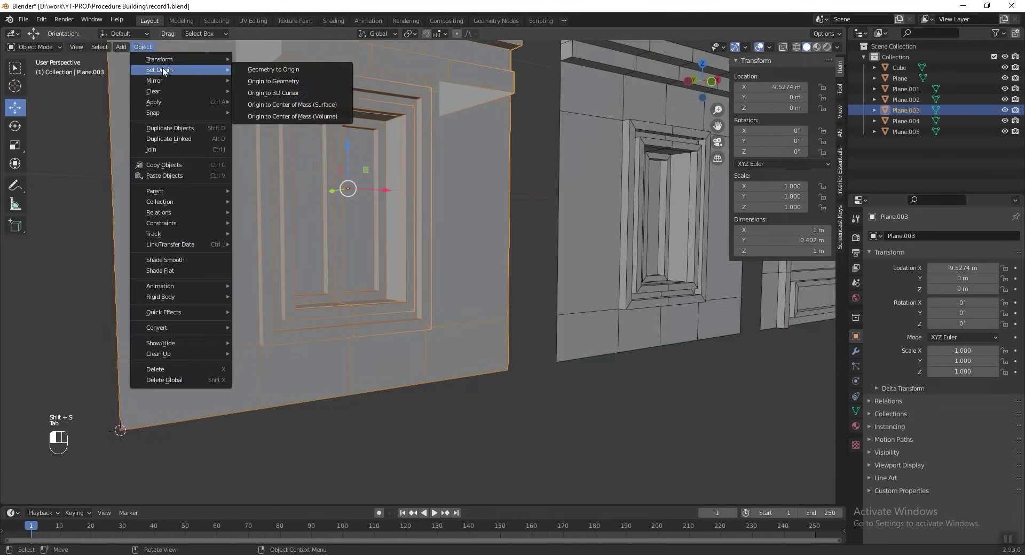
{"action": "left_click", "coordinate": [274, 94]}
- Snap the 3D cursor to the bottom corner vertex on the negative X side of the door wall, Plane.002
{"action": "scroll", "coordinate": [271, 160], "scroll_direction": "down", "scroll_amount": 6}
{"action": "middle_click_drag", "start_coordinate": [256, 234], "coordinate": [336, 205], "text": "shift"}
{"action": "left_click", "coordinate": [320, 219]}
{"action": "key", "text": "Tab"}
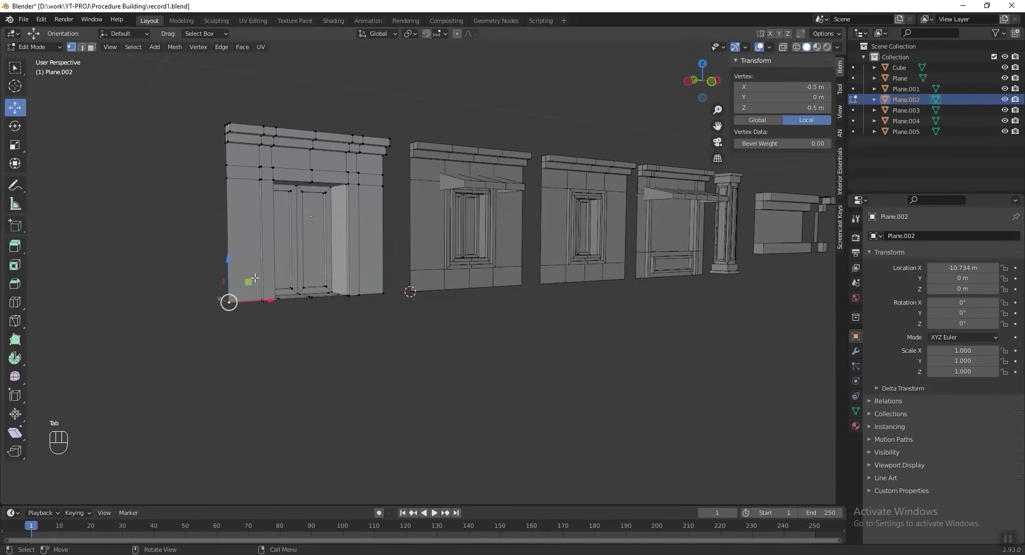
{"action": "key", "text": "shift+s"}
{"action": "left_click", "coordinate": [297, 288]}
{"action": "key", "text": "Tab"}
- Set the door wall's origin to the 3D cursor and save the file
{"action": "left_click", "coordinate": [142, 47]}
{"action": "mouse_move", "coordinate": [161, 71]}
{"action": "left_click", "coordinate": [275, 94]}
{"action": "key", "text": "ctrl+s"}
- Check the origin of each wall, column and trim part one after another, and save the file
{"action": "scroll", "coordinate": [346, 235], "scroll_direction": "down", "scroll_amount": 2}
{"action": "middle_click_drag", "start_coordinate": [346, 236], "coordinate": [288, 283]}
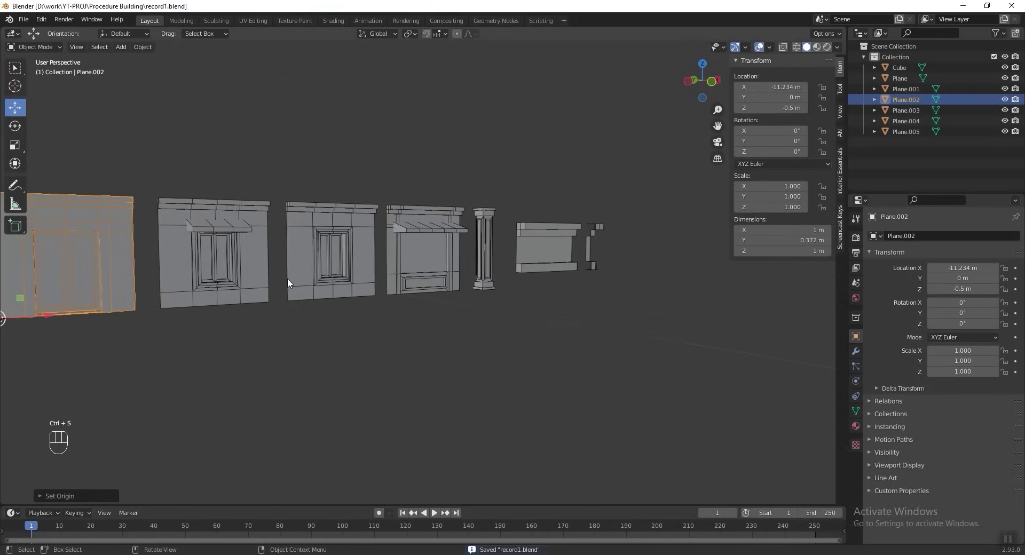
{"action": "scroll", "coordinate": [533, 257], "scroll_direction": "down", "scroll_amount": 3}
{"action": "middle_click_drag", "start_coordinate": [533, 257], "coordinate": [484, 269]}
{"action": "left_click", "coordinate": [273, 263]}
{"action": "left_click", "coordinate": [341, 262]}
{"action": "left_click", "coordinate": [404, 260]}
{"action": "left_click", "coordinate": [451, 259]}
{"action": "left_click", "coordinate": [502, 259]}
{"action": "left_click", "coordinate": [546, 256]}
{"action": "key", "text": "ctrl+s"}
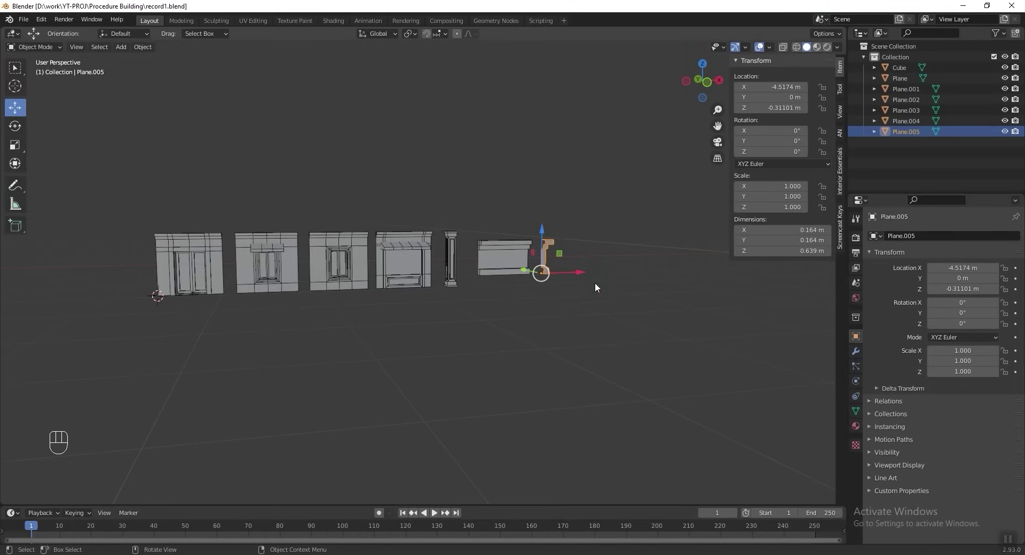
- Split the 3D viewport horizontally and turn the lower area into a Geometry Node Editor
{"action": "scroll", "coordinate": [602, 280], "scroll_direction": "down", "scroll_amount": 3}
{"action": "middle_click_drag", "start_coordinate": [547, 287], "coordinate": [292, 348]}
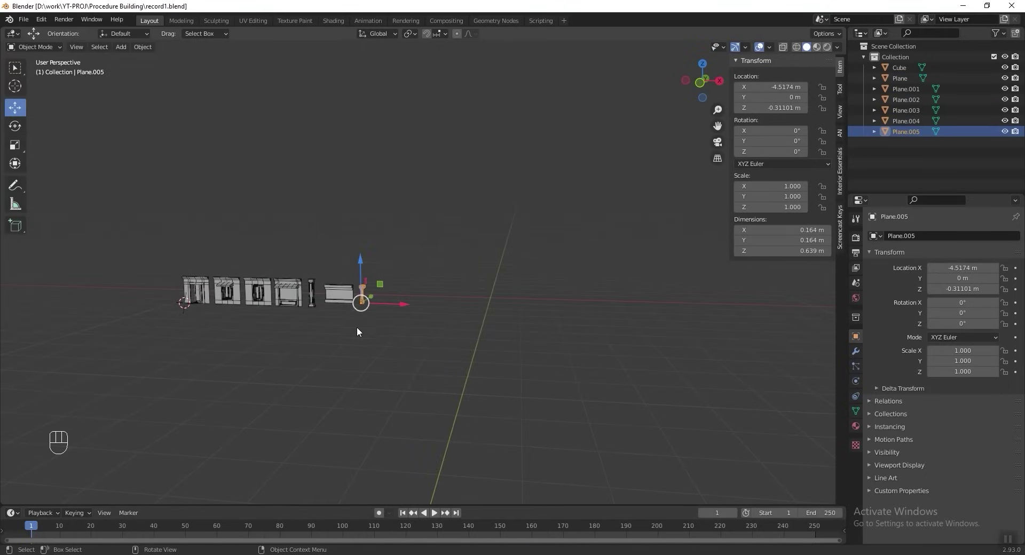
{"action": "middle_click_drag", "start_coordinate": [378, 335], "coordinate": [392, 336]}
{"action": "left_click_drag", "start_coordinate": [3, 503], "coordinate": [13, 259]}
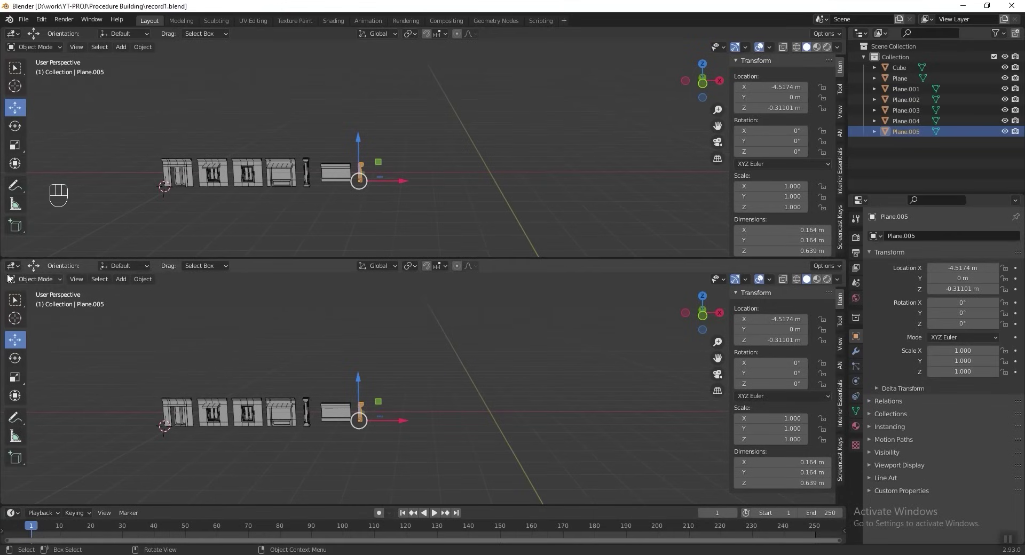
{"action": "left_click", "coordinate": [13, 266]}
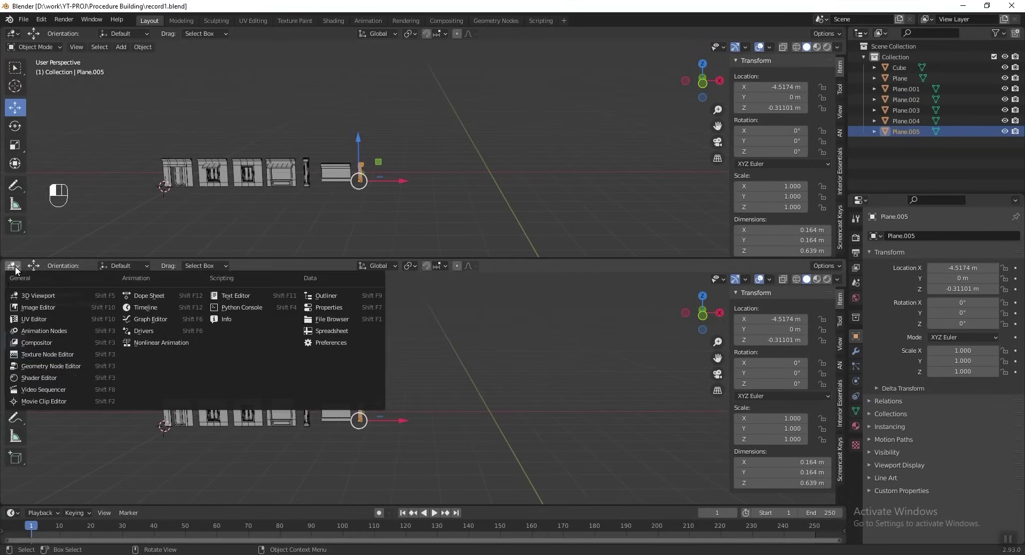
{"action": "left_click", "coordinate": [82, 366]}
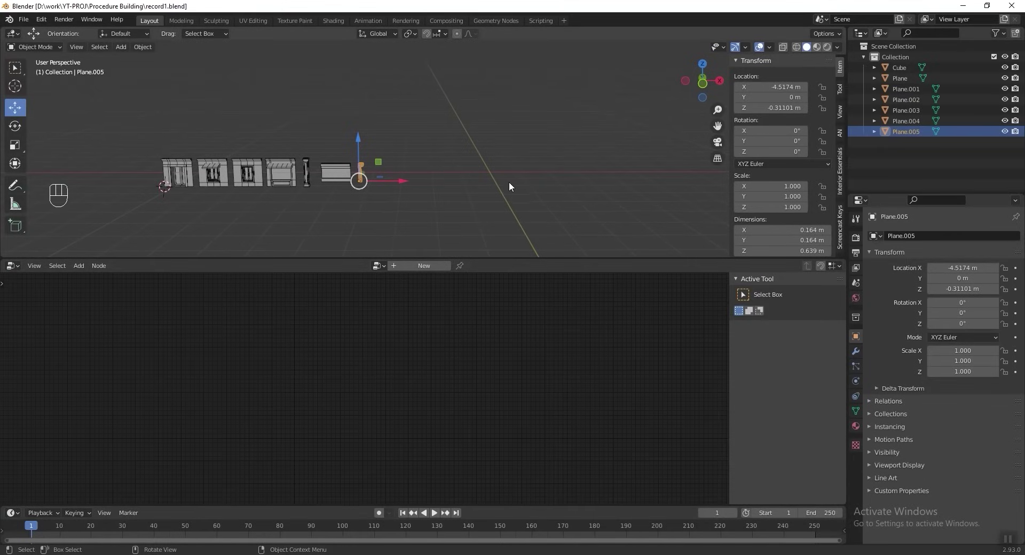
- Move the 3D cursor to the world origin and add a cube mesh there
{"action": "key", "text": "shift+s"}
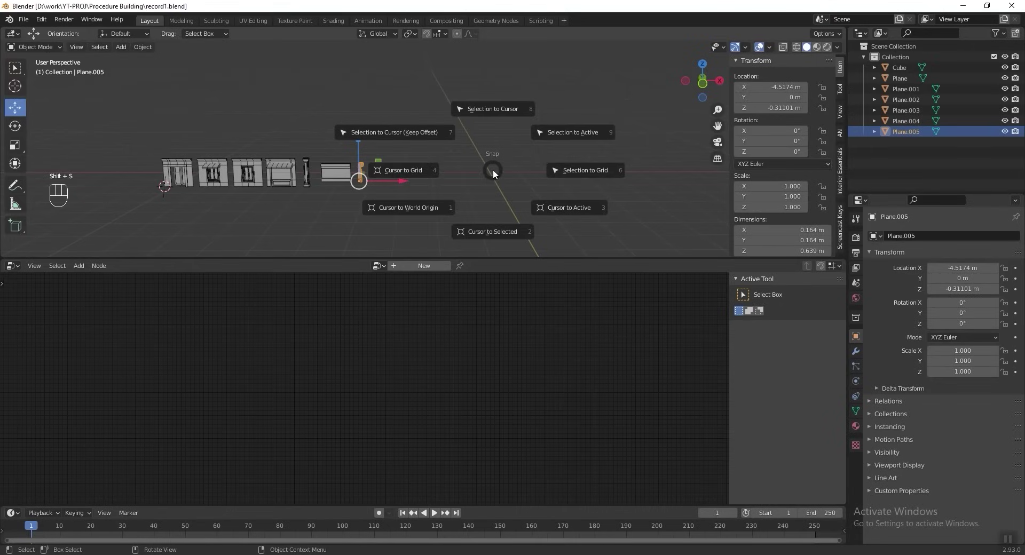
{"action": "left_click", "coordinate": [410, 207]}
{"action": "middle_click_drag", "start_coordinate": [518, 148], "coordinate": [465, 153], "text": "shift"}
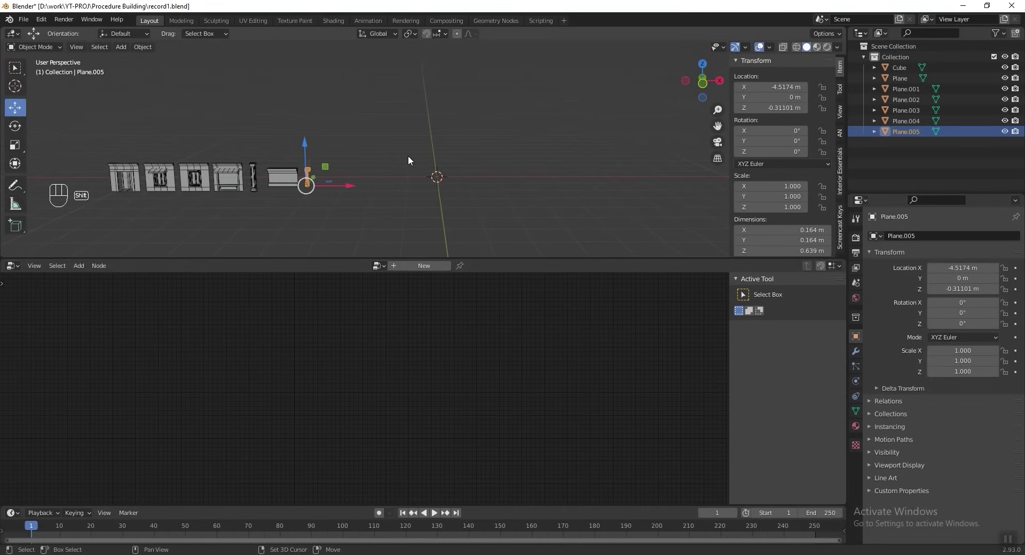
{"action": "key", "text": "shift+a"}
{"action": "mouse_move", "coordinate": [419, 156]}
{"action": "left_click", "coordinate": [495, 168]}
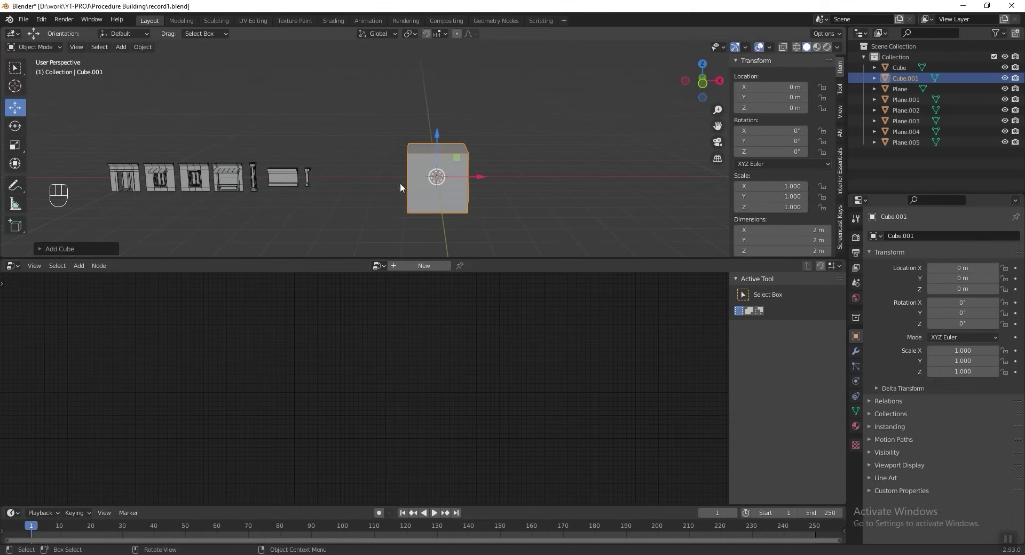
- Create a new geometry node tree on the cube
{"action": "middle_click_drag", "start_coordinate": [400, 187], "coordinate": [424, 178]}
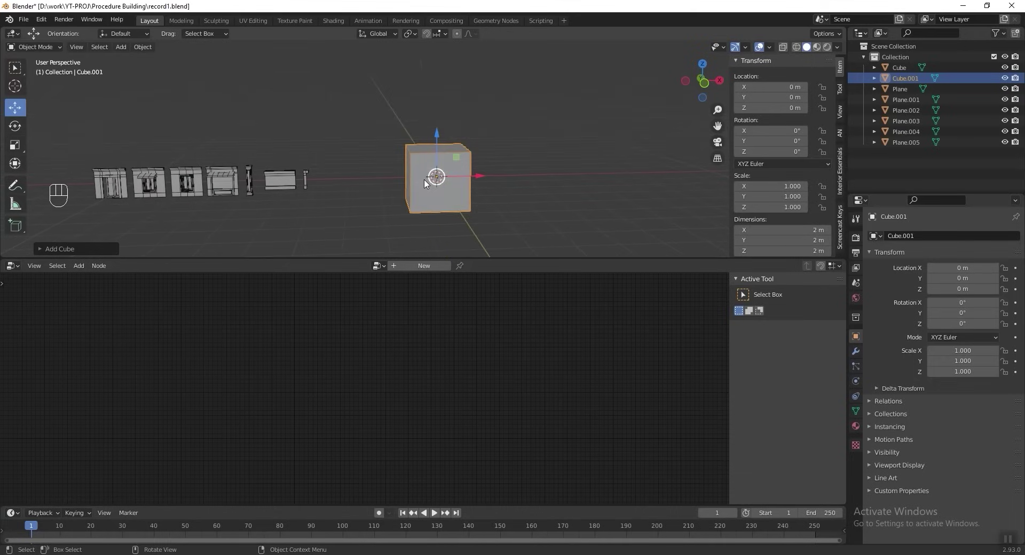
{"action": "left_click", "coordinate": [422, 265]}
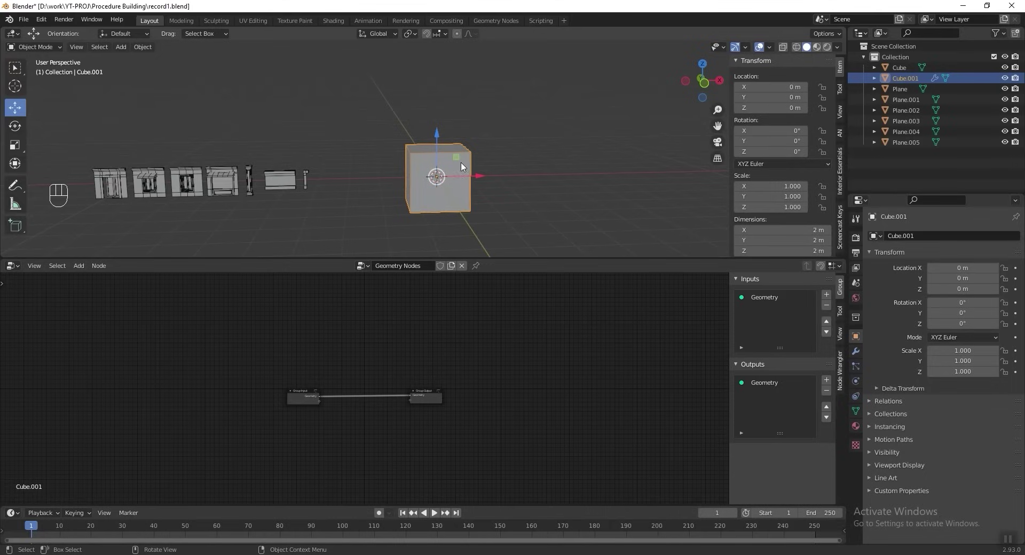
{"action": "scroll", "coordinate": [458, 394], "scroll_direction": "up", "scroll_amount": 4}
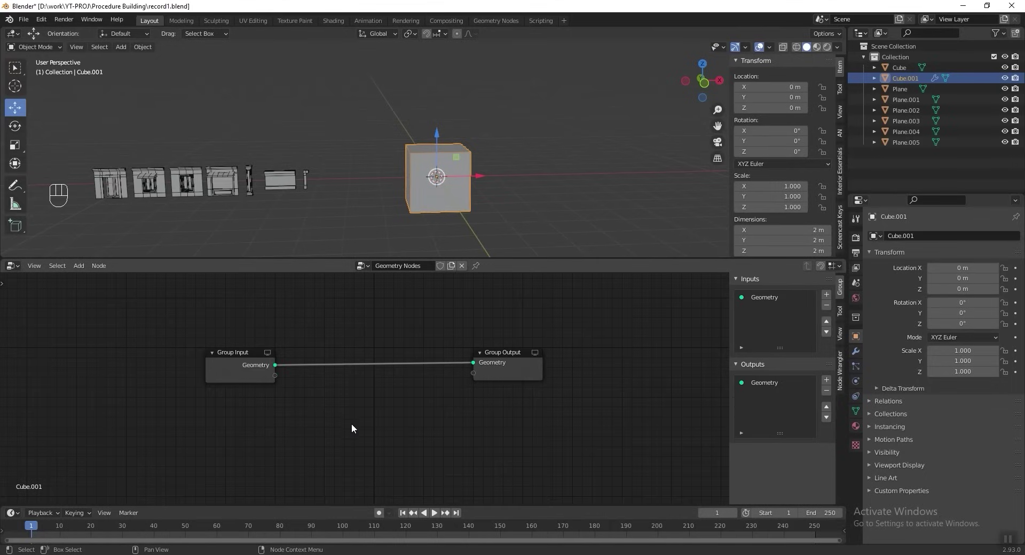
- Add a Grid mesh primitive node and connect its geometry to the Group Output in place of the Group Input
{"action": "key", "text": "shift+a"}
{"action": "mouse_move", "coordinate": [349, 423]}
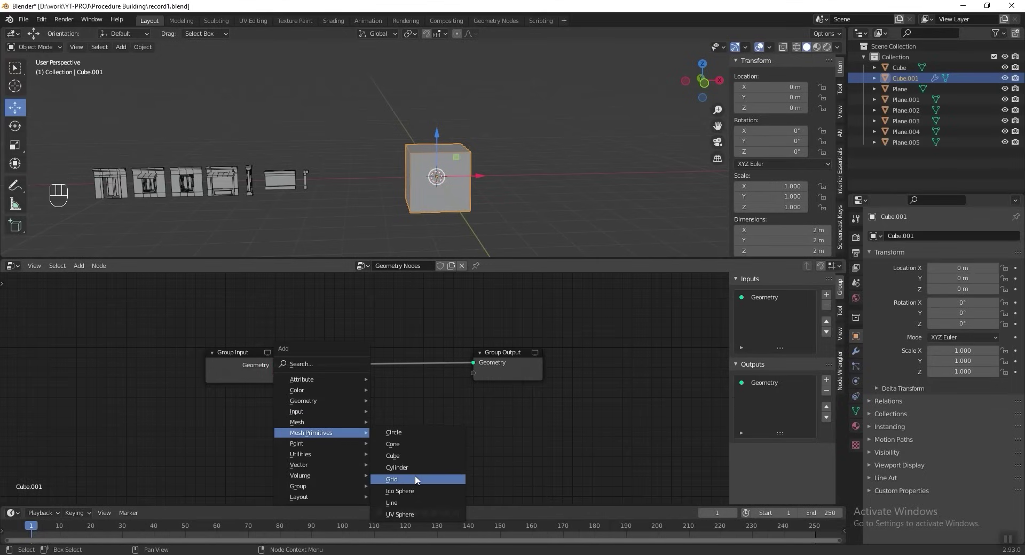
{"action": "left_click", "coordinate": [415, 479]}
{"action": "left_click", "coordinate": [364, 423]}
{"action": "left_click_drag", "start_coordinate": [371, 406], "coordinate": [323, 384]}
{"action": "key", "text": "Home"}
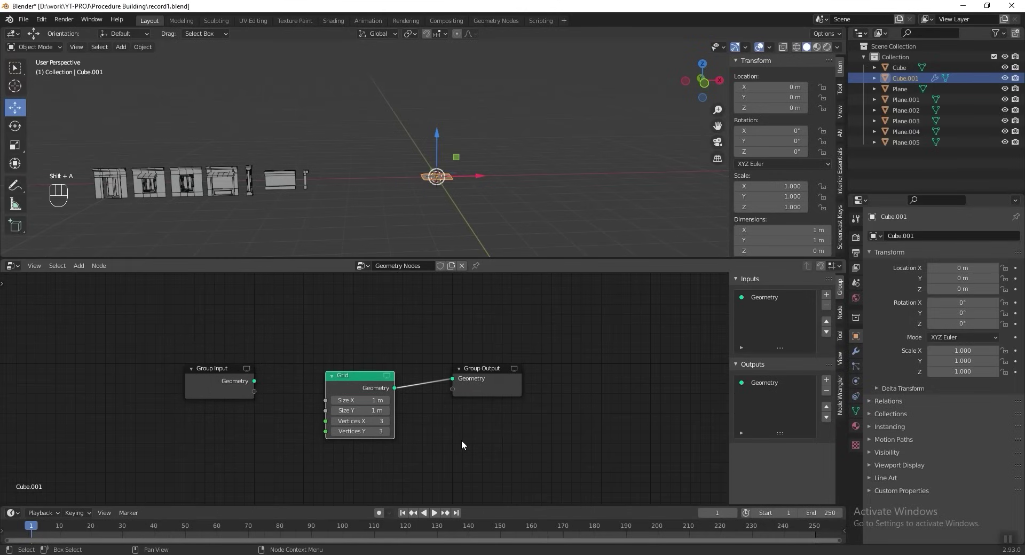
- Insert a Point Instance node between the Grid and Group Output nodes
{"action": "key", "text": "shift+a"}
{"action": "mouse_move", "coordinate": [457, 451]}
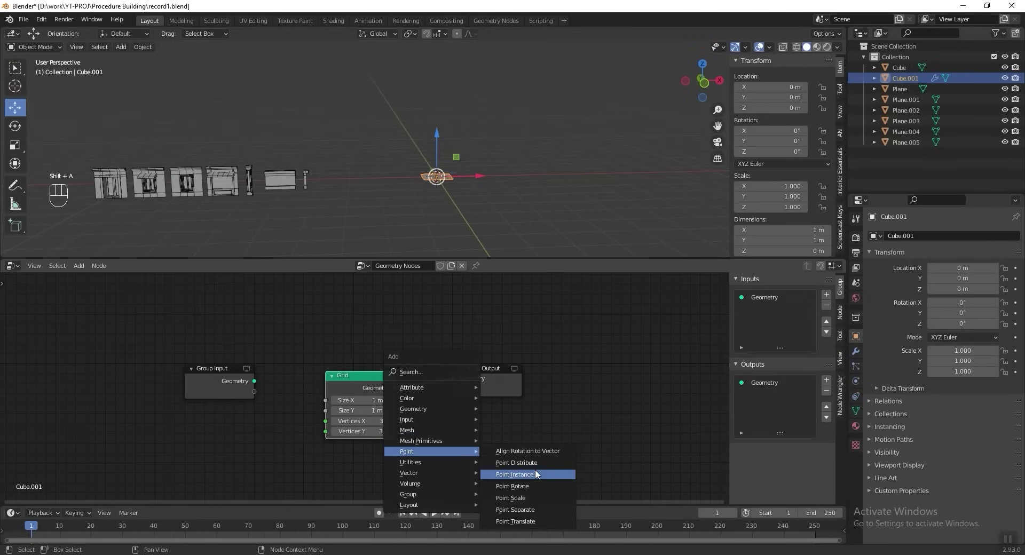
{"action": "left_click", "coordinate": [536, 472]}
{"action": "left_click", "coordinate": [523, 425]}
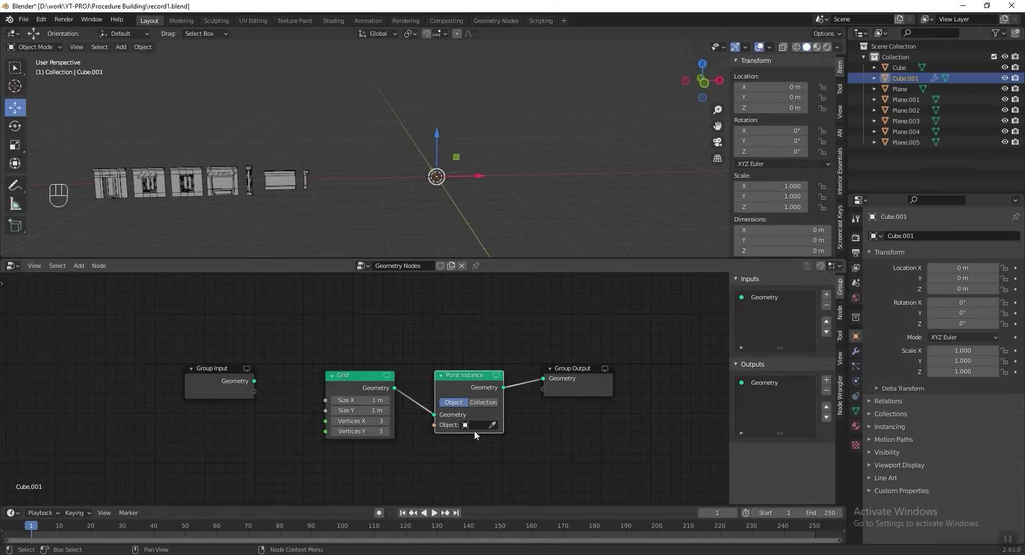
- Set the Point Instance node's object to the plain window wall, Plane, and inspect the instanced walls up close
{"action": "left_click", "coordinate": [492, 425]}
{"action": "left_click", "coordinate": [261, 184]}
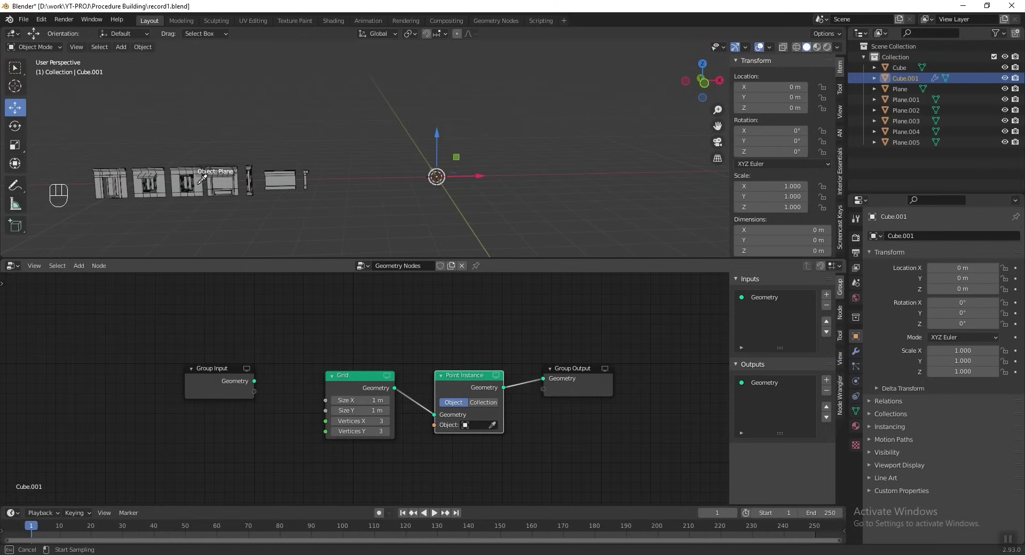
{"action": "middle_click_drag", "start_coordinate": [483, 183], "coordinate": [443, 173]}
{"action": "key", "text": "shift+b"}
{"action": "left_click_drag", "start_coordinate": [413, 146], "coordinate": [501, 197]}
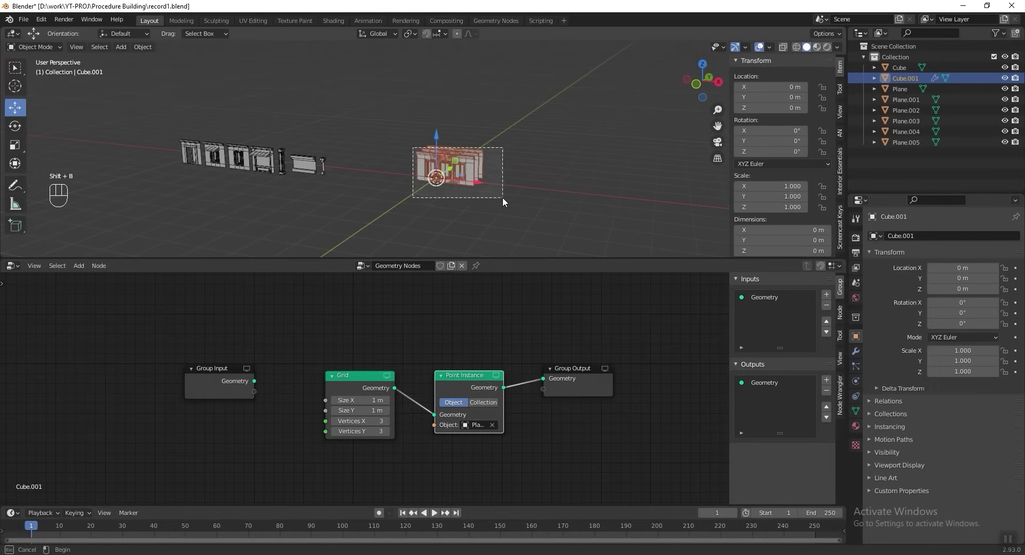
{"action": "middle_click_drag", "start_coordinate": [462, 199], "coordinate": [425, 176]}
{"action": "scroll", "coordinate": [425, 177], "scroll_direction": "down", "scroll_amount": 2}
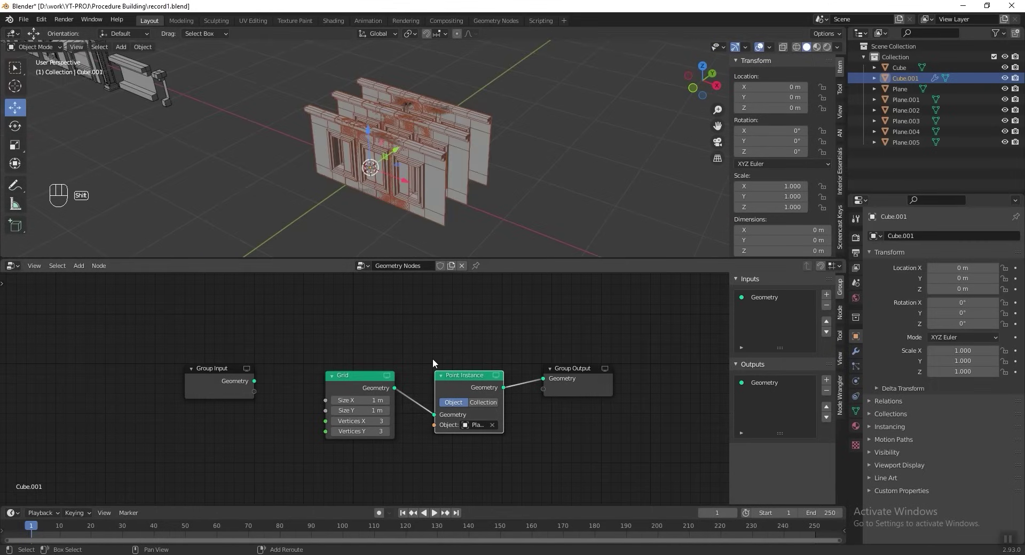
- Insert a Transform node between Grid and Point Instance and set its X rotation to 90°
{"action": "key", "text": "shift+a"}
{"action": "mouse_move", "coordinate": [436, 318]}
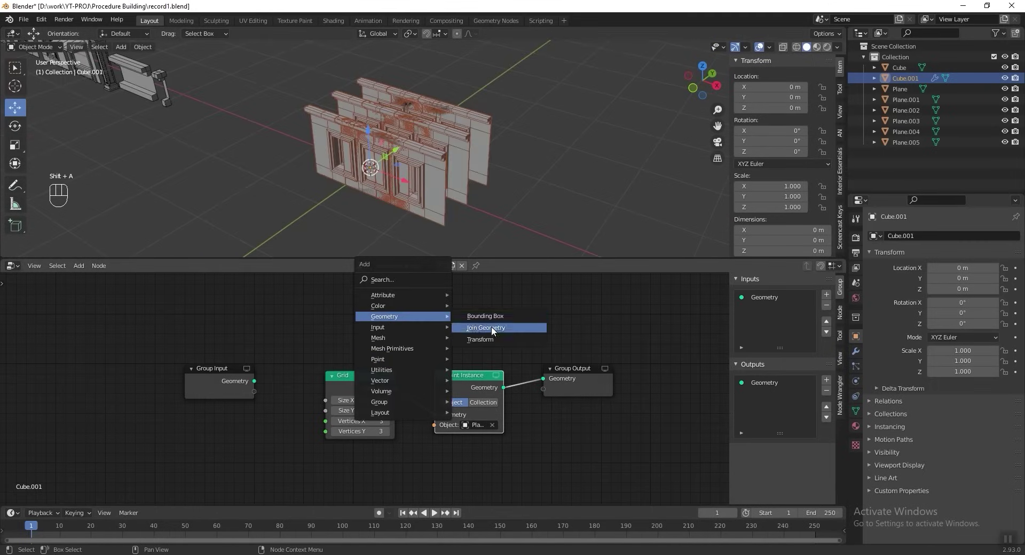
{"action": "left_click", "coordinate": [489, 335]}
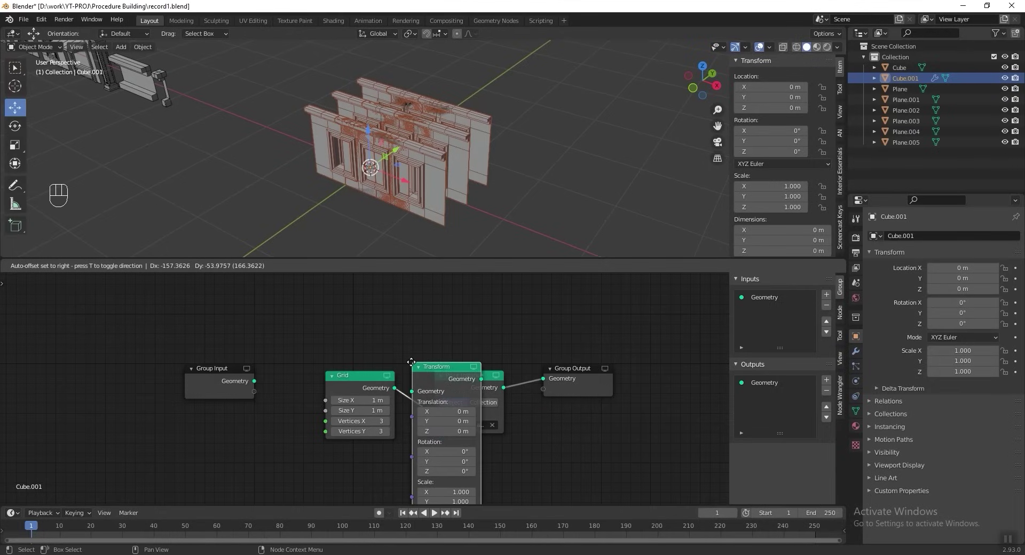
{"action": "left_click", "coordinate": [435, 363]}
{"action": "middle_click_drag", "start_coordinate": [499, 367], "coordinate": [438, 338]}
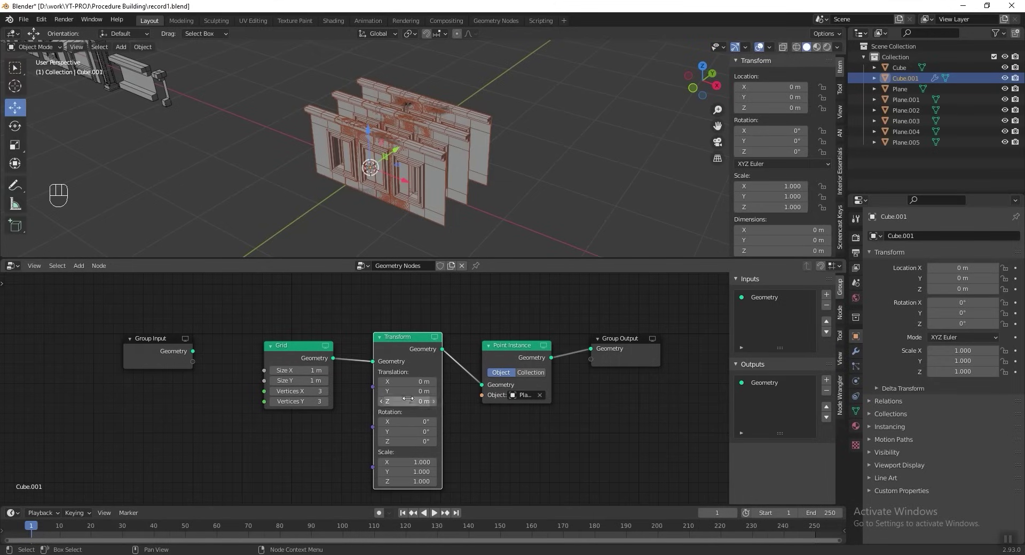
{"action": "left_click", "coordinate": [405, 421]}
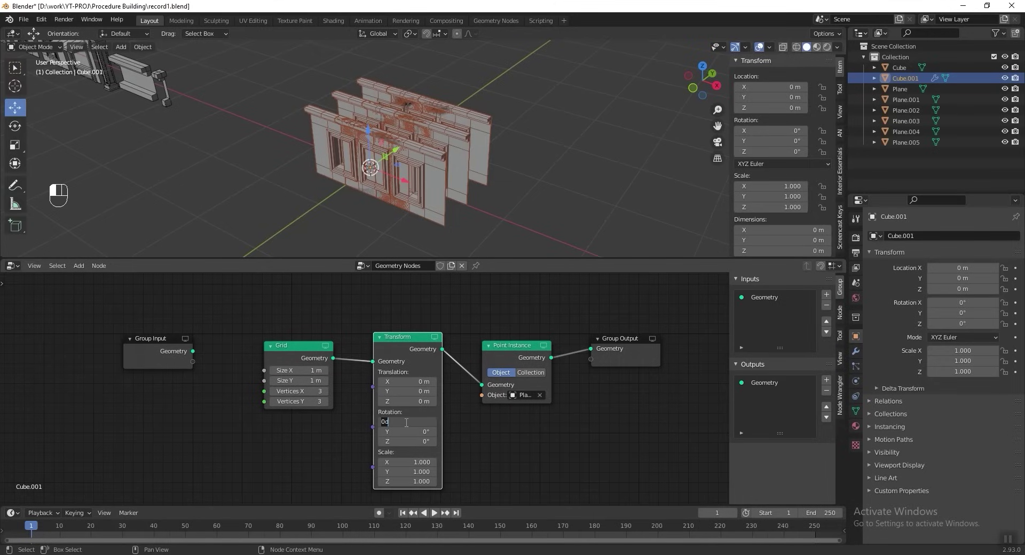
{"action": "key", "text": "Return"}
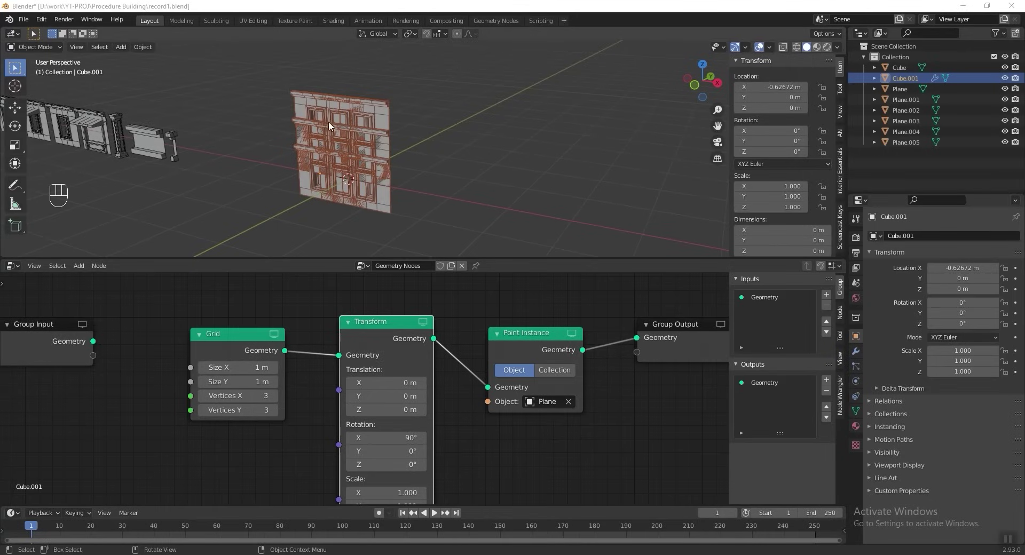
- Duplicate the instanced wall grid about 2.84 m along X and mute Point Instance in the copy's own node tree
{"action": "key", "text": "shift+d"}
{"action": "key", "text": "x"}
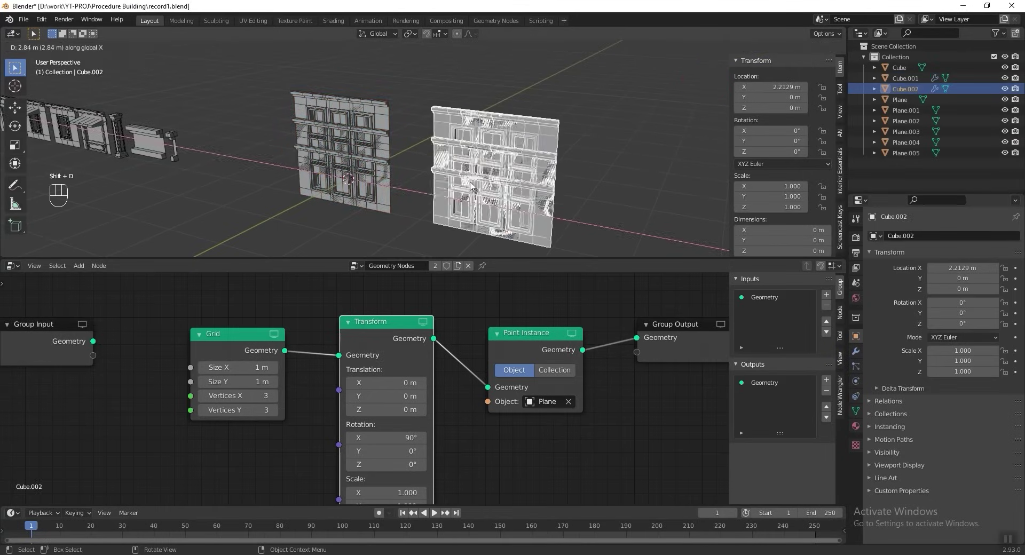
{"action": "left_click", "coordinate": [517, 133]}
{"action": "key", "text": "m"}
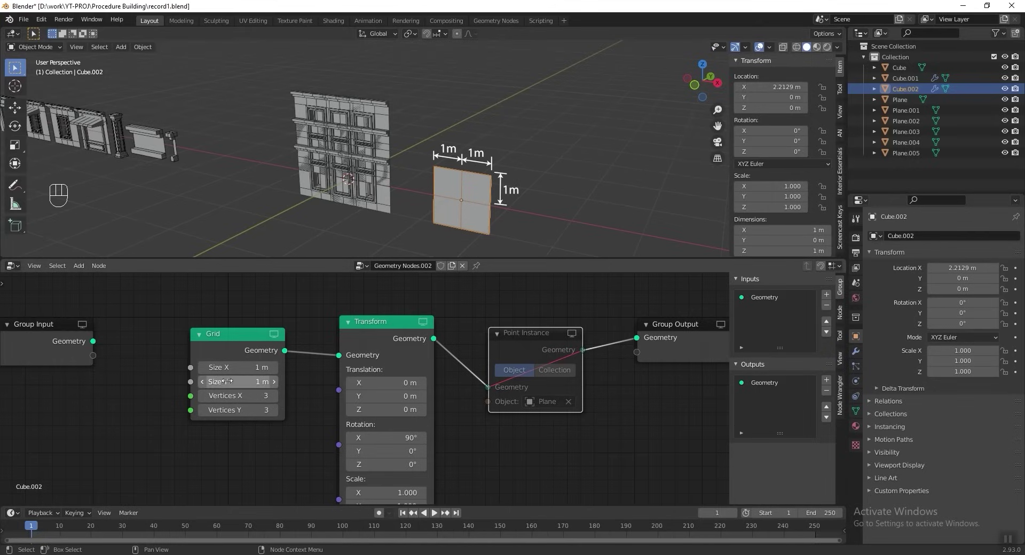
- Duplicate the plain window wall, Plane, along X to the bare muted grid and raise the copy about 1 m
{"action": "middle_click_drag", "start_coordinate": [239, 181], "coordinate": [336, 203], "text": "shift"}
{"action": "left_click", "coordinate": [201, 152]}
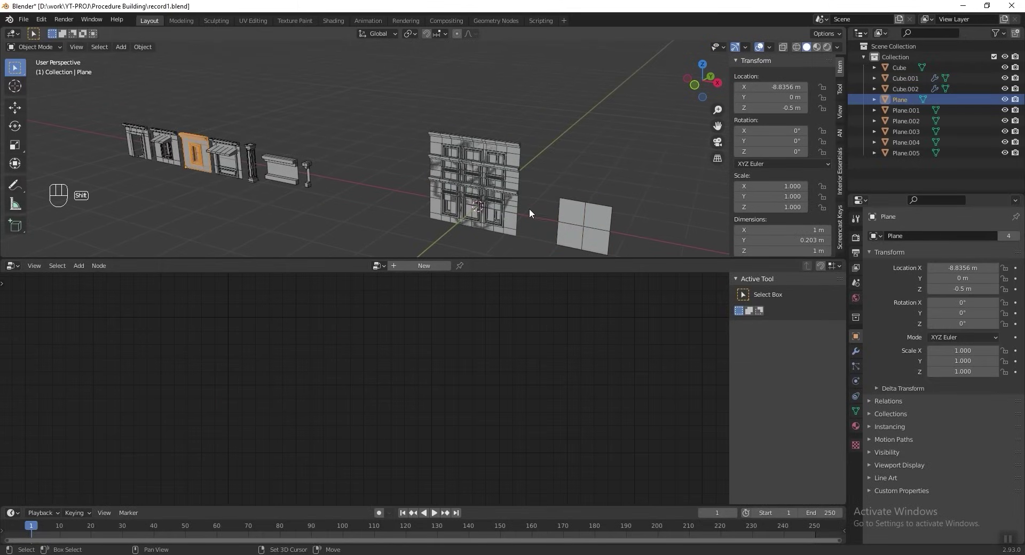
{"action": "middle_click_drag", "start_coordinate": [530, 208], "coordinate": [431, 189], "text": "shift"}
{"action": "key", "text": "shift+d"}
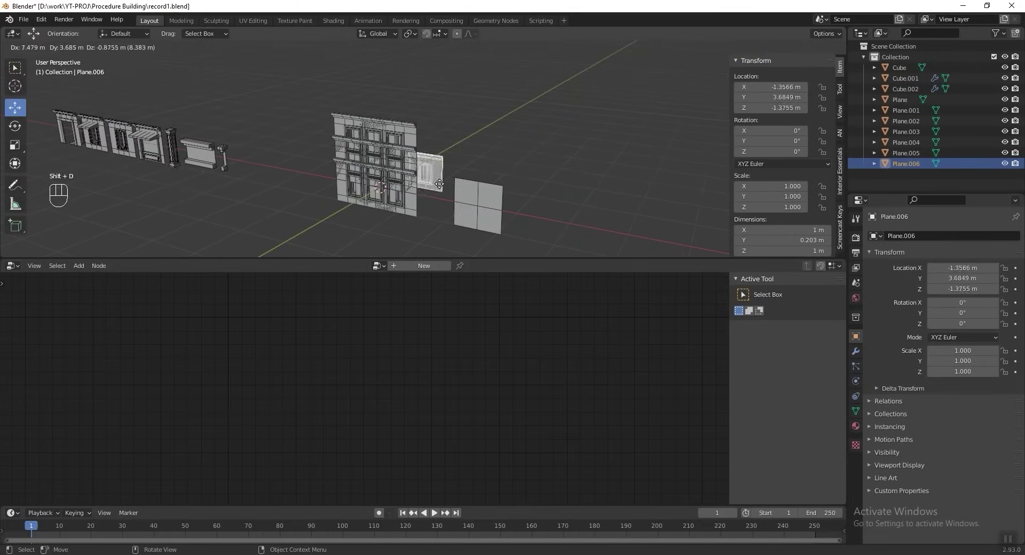
{"action": "key", "text": "x"}
{"action": "left_click", "coordinate": [442, 195]}
{"action": "left_click_drag", "start_coordinate": [427, 180], "coordinate": [427, 133]}
{"action": "scroll", "coordinate": [435, 187], "scroll_direction": "up", "scroll_amount": 1}
- Duplicate the raised wall copy along X so that two wall modules sit side by side above the bare grid
{"action": "middle_click_drag", "start_coordinate": [471, 185], "coordinate": [478, 203], "text": "shift"}
{"action": "key", "text": "shift+d"}
{"action": "key", "text": "x"}
{"action": "left_click", "coordinate": [468, 200]}
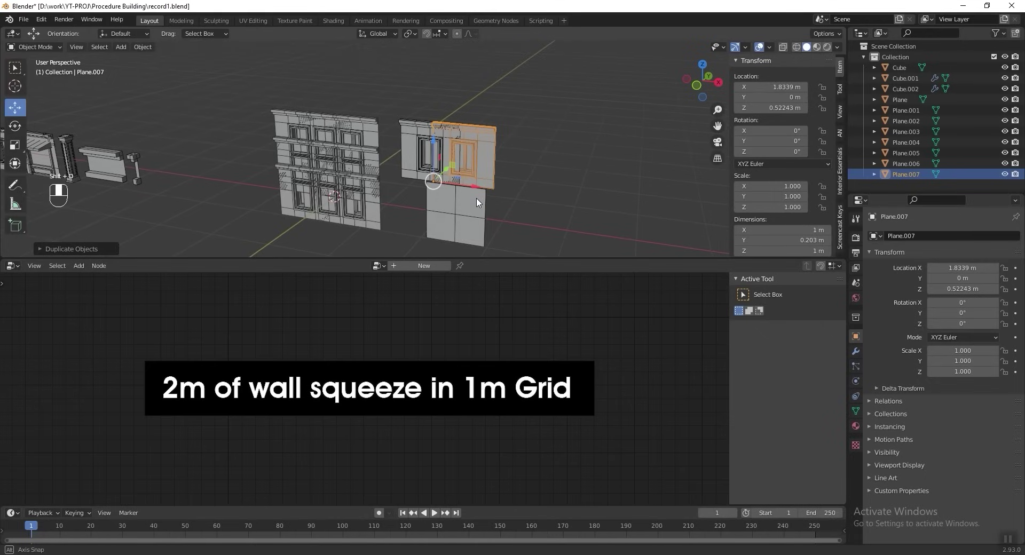
{"action": "middle_click_drag", "start_coordinate": [478, 202], "coordinate": [477, 202]}
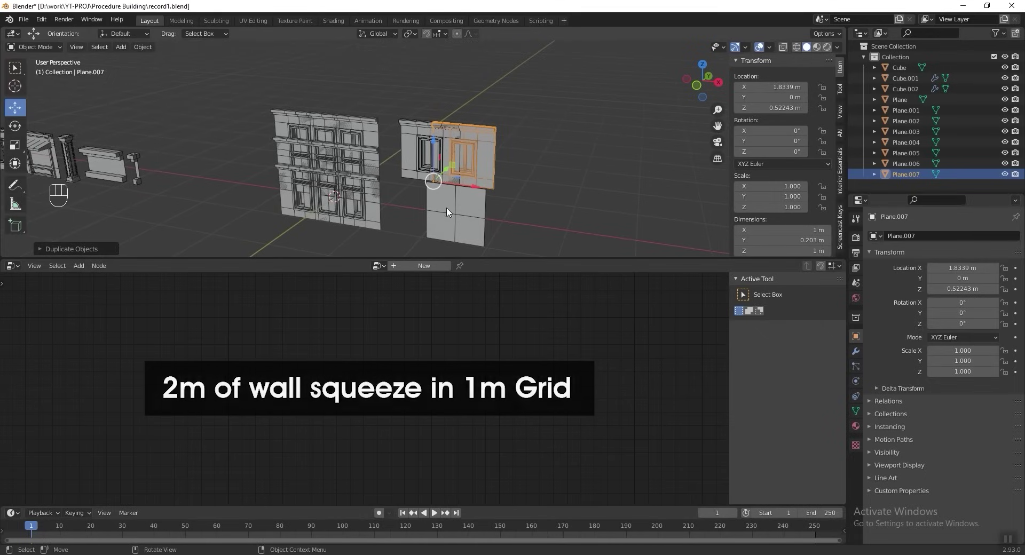
- Delete the two wall copies together with the bare muted grid, Cube.002
{"action": "left_click_drag", "start_coordinate": [536, 155], "coordinate": [416, 221]}
{"action": "key", "text": "x"}
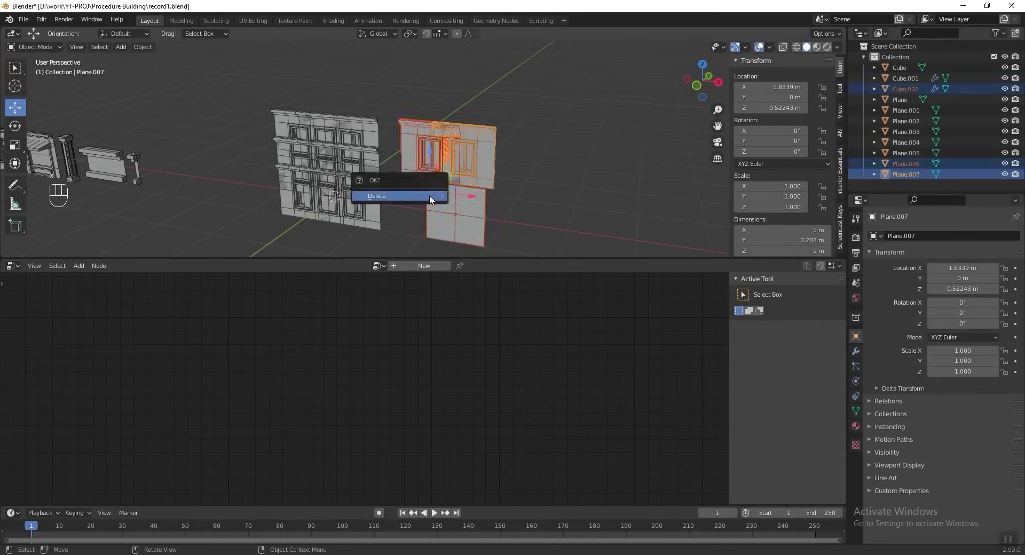
{"action": "left_click", "coordinate": [398, 197]}
- Select the instanced wall, Cube.001, and set its Grid node's Size X and Size Y to 2 m
{"action": "left_click", "coordinate": [357, 179]}
{"action": "middle_click_drag", "start_coordinate": [356, 179], "coordinate": [392, 174]}
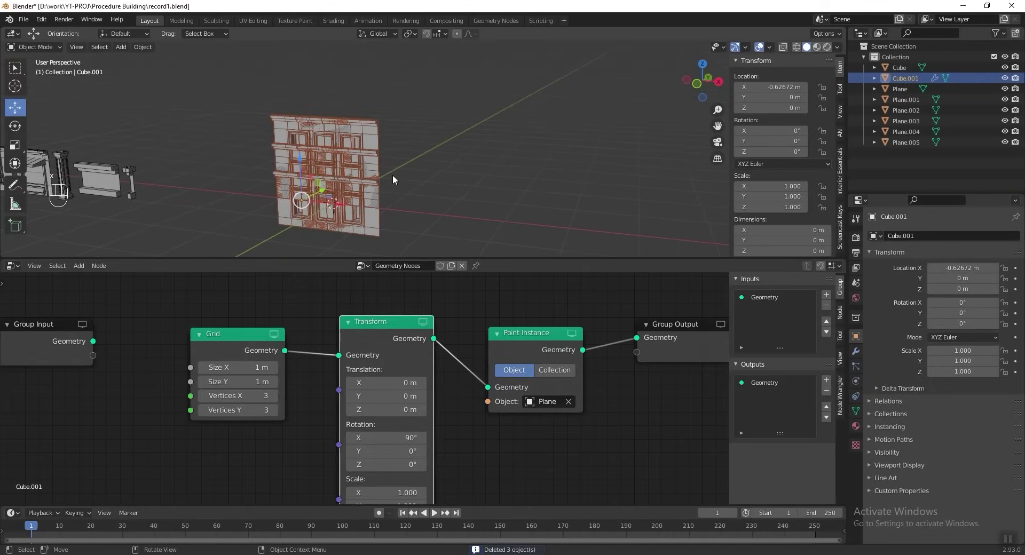
{"action": "left_click", "coordinate": [239, 367]}
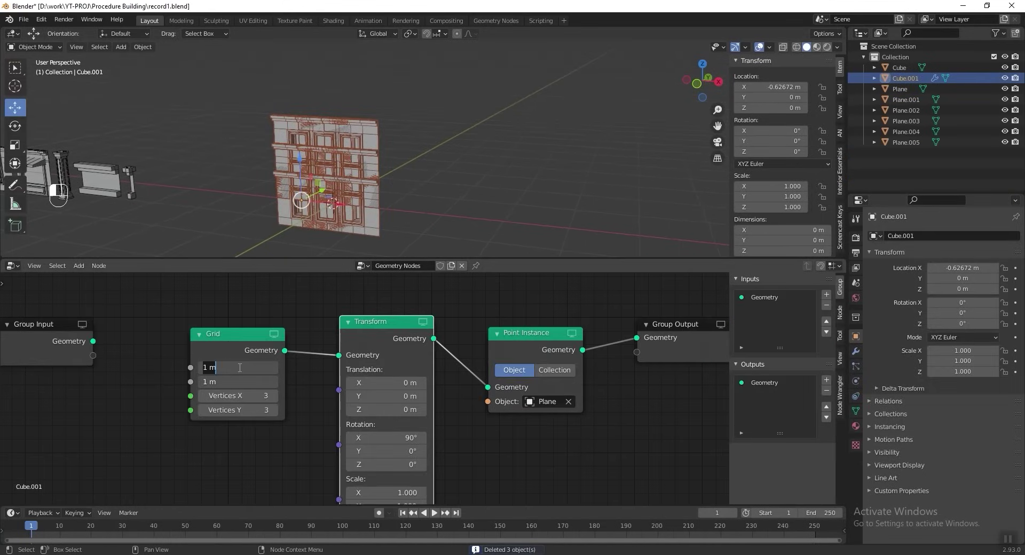
{"action": "type", "text": "2"}
{"action": "key", "text": "Return"}
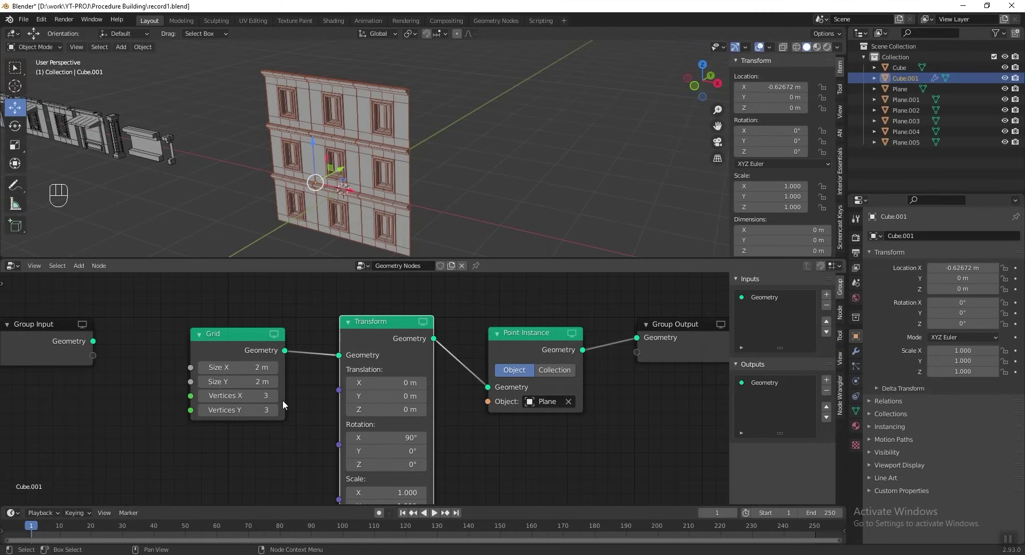
- Set the Grid node's Vertices X to 6 and its Size X to 5 m
{"action": "left_click", "coordinate": [247, 399]}
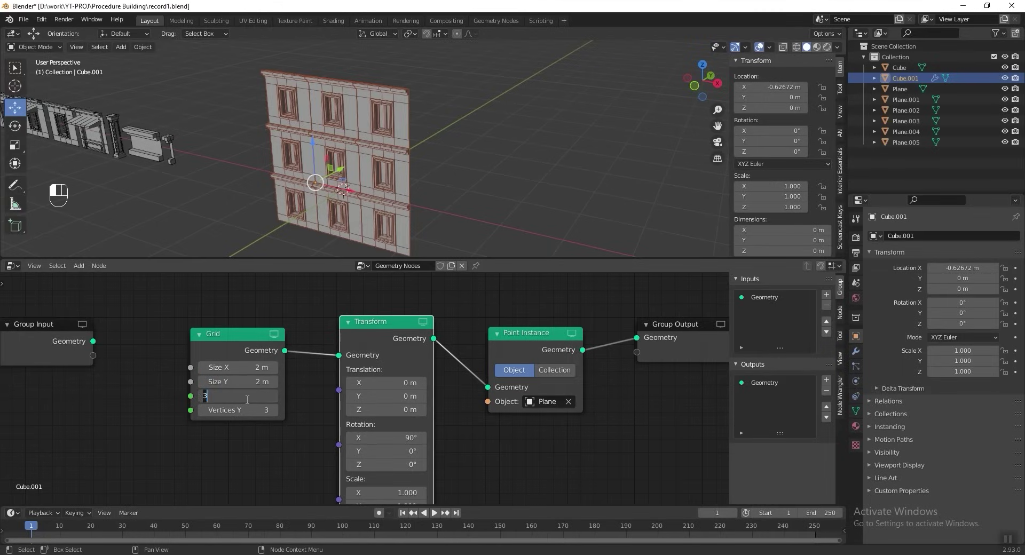
{"action": "key", "text": "Return"}
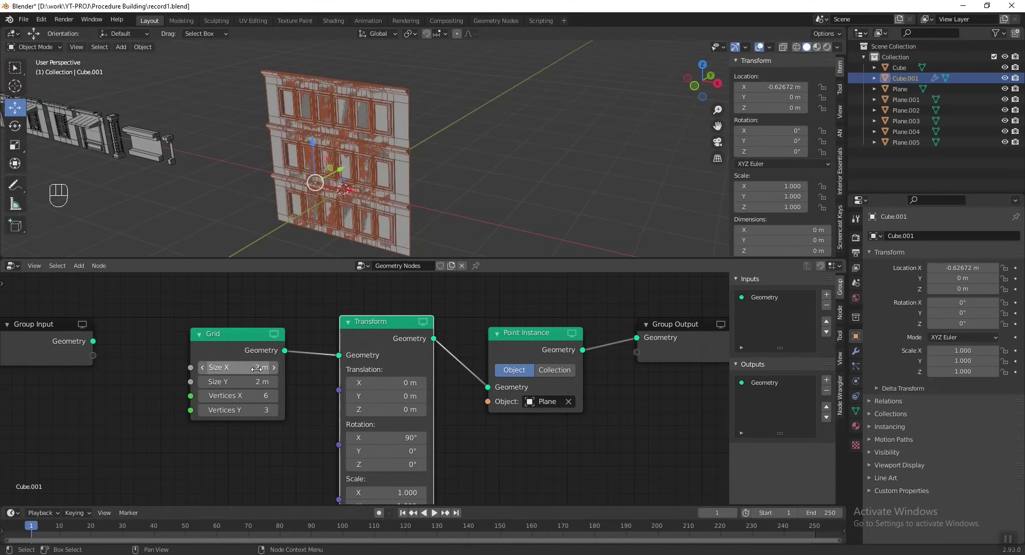
{"action": "left_click", "coordinate": [238, 367]}
{"action": "type", "text": "5"}
{"action": "key", "text": "Return"}
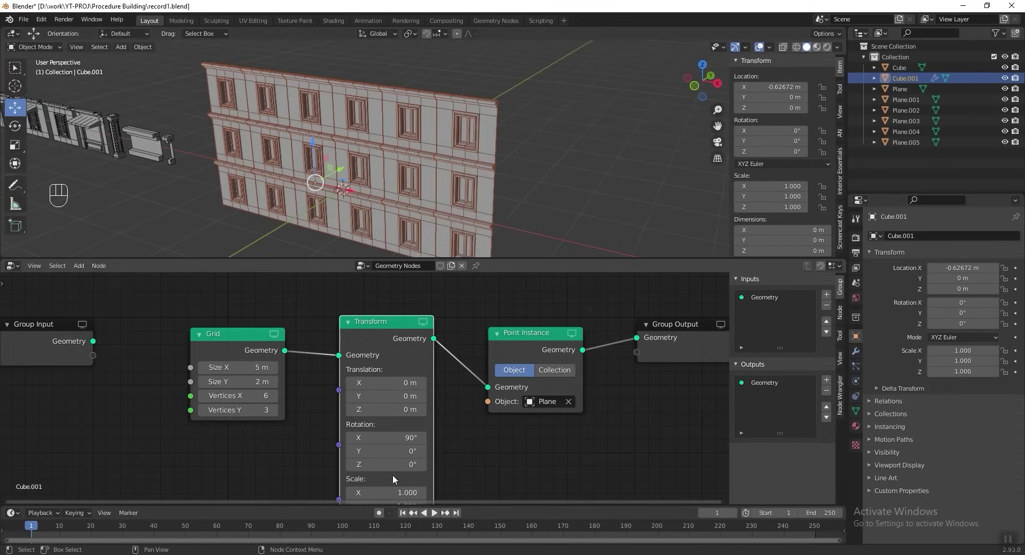
- Expose the Grid node's Vertices X as a new socket on the Group Input node
{"action": "key", "text": "Home"}
{"action": "middle_click_drag", "start_coordinate": [306, 392], "coordinate": [318, 401]}
{"action": "left_click_drag", "start_coordinate": [308, 386], "coordinate": [274, 379]}
{"action": "left_click_drag", "start_coordinate": [183, 363], "coordinate": [219, 348]}
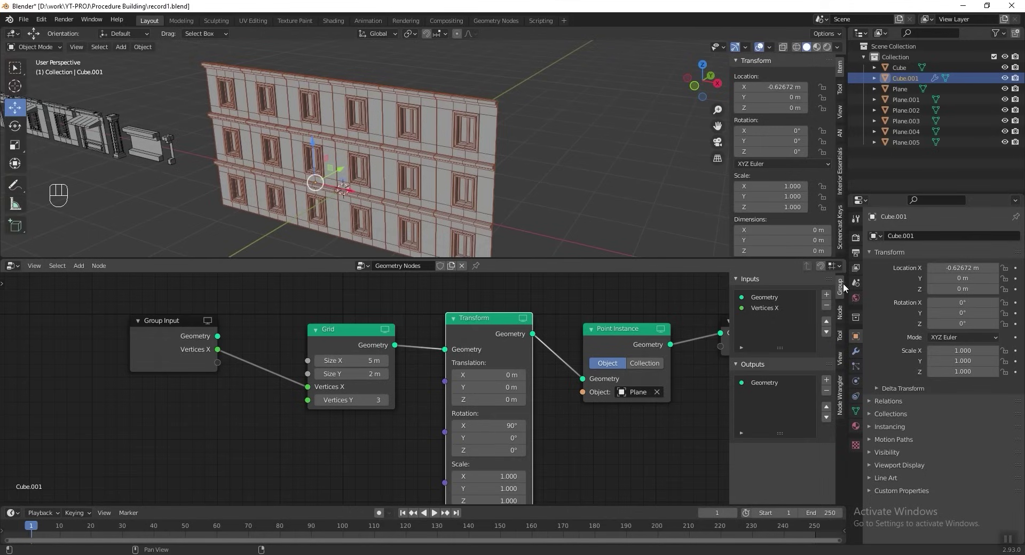
- Rename the exposed Vertices X input to width and save the file
{"action": "left_click", "coordinate": [772, 309]}
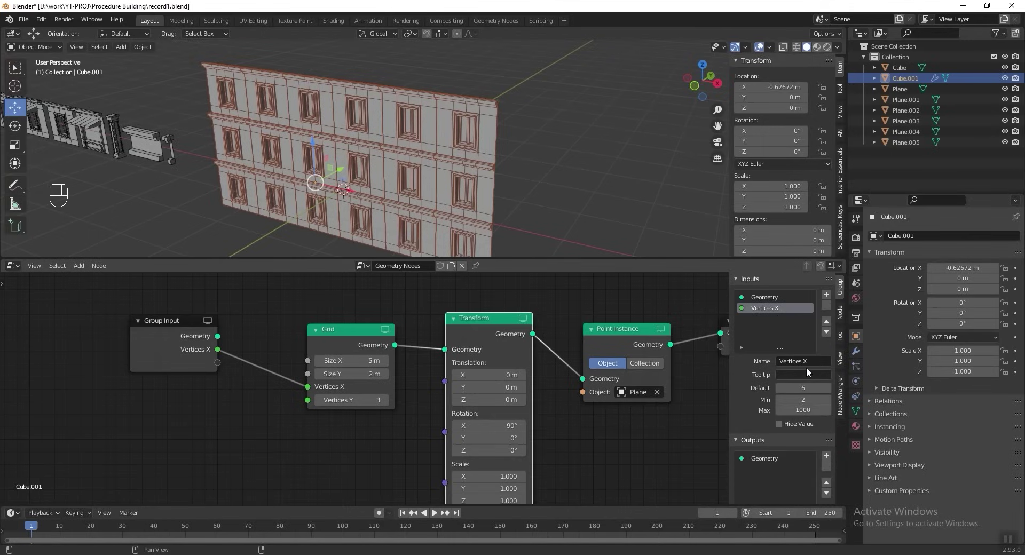
{"action": "type", "text": "width"}
{"action": "key", "text": "Return"}
{"action": "key", "text": "ctrl+s"}
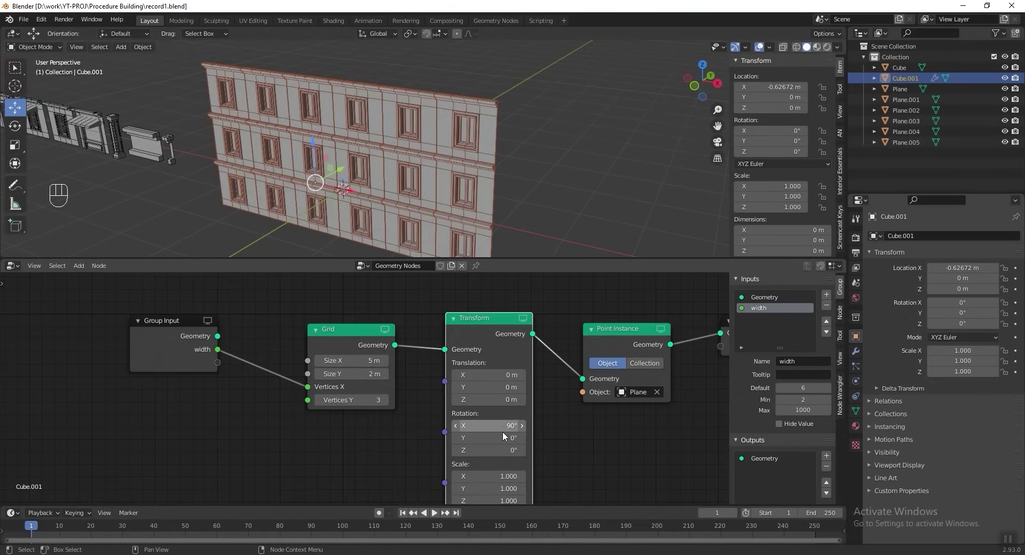
- Add a Math node above the Group Input and Grid nodes and connect width to its first value
{"action": "middle_click_drag", "start_coordinate": [230, 428], "coordinate": [335, 416]}
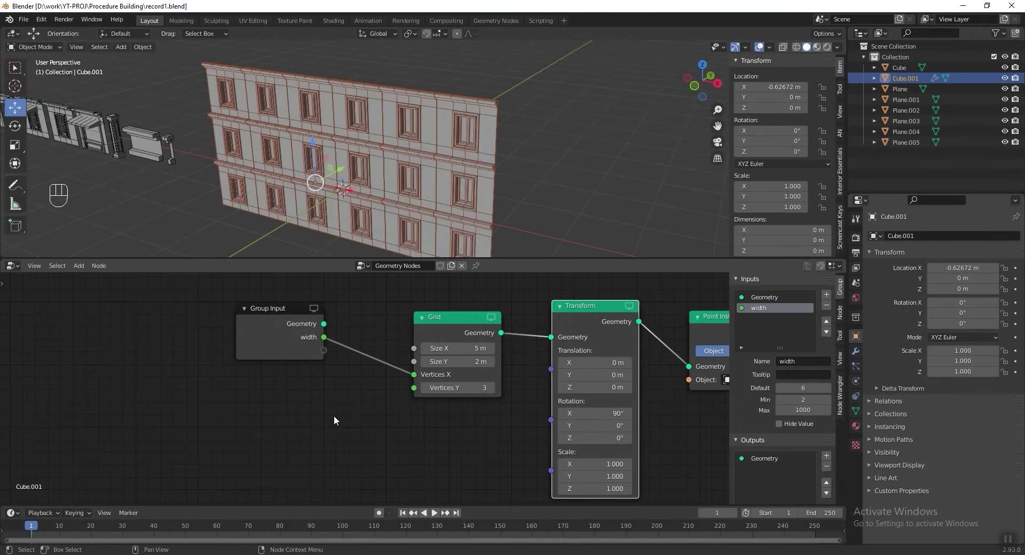
{"action": "key", "text": "shift+a"}
{"action": "mouse_move", "coordinate": [319, 472]}
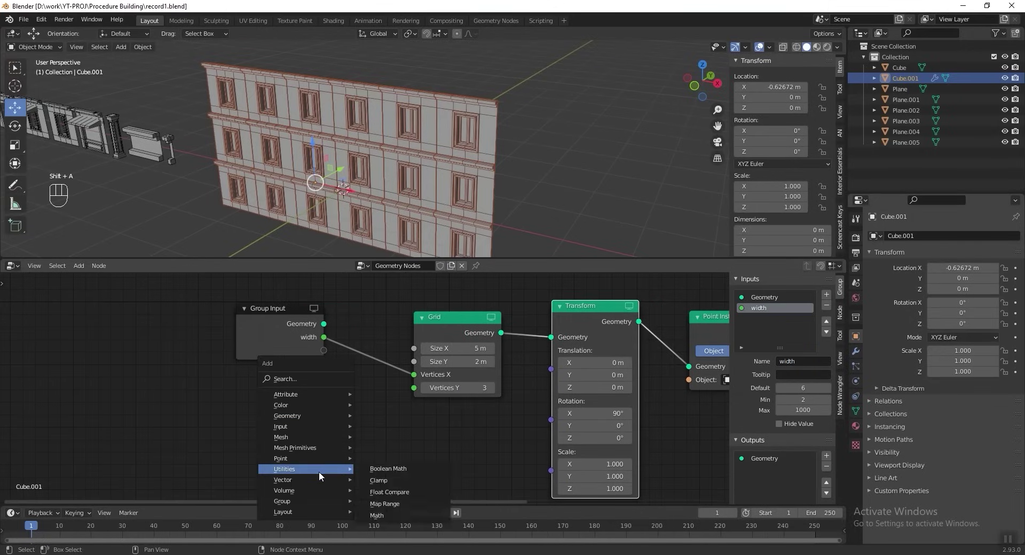
{"action": "left_click", "coordinate": [408, 504]}
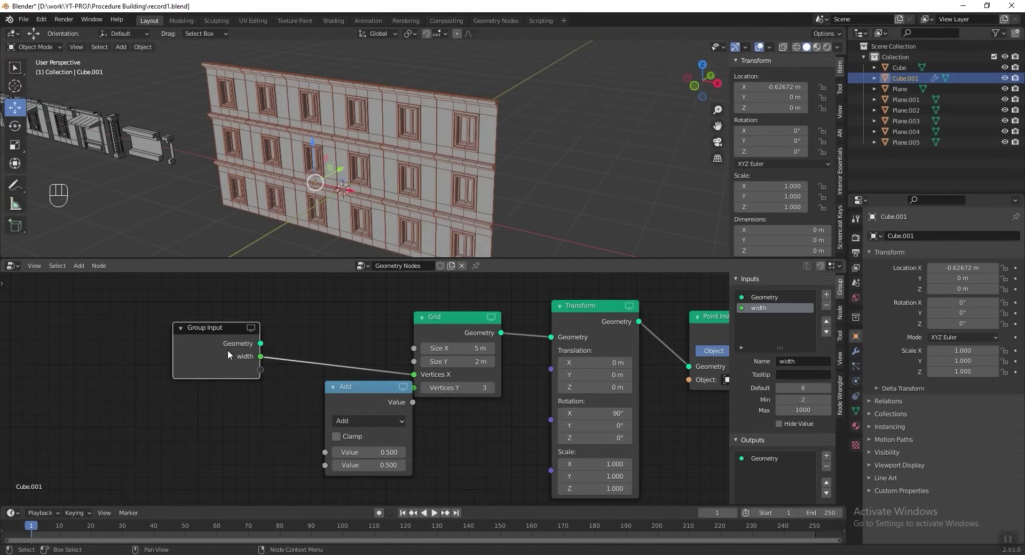
{"action": "left_click_drag", "start_coordinate": [352, 390], "coordinate": [343, 496]}
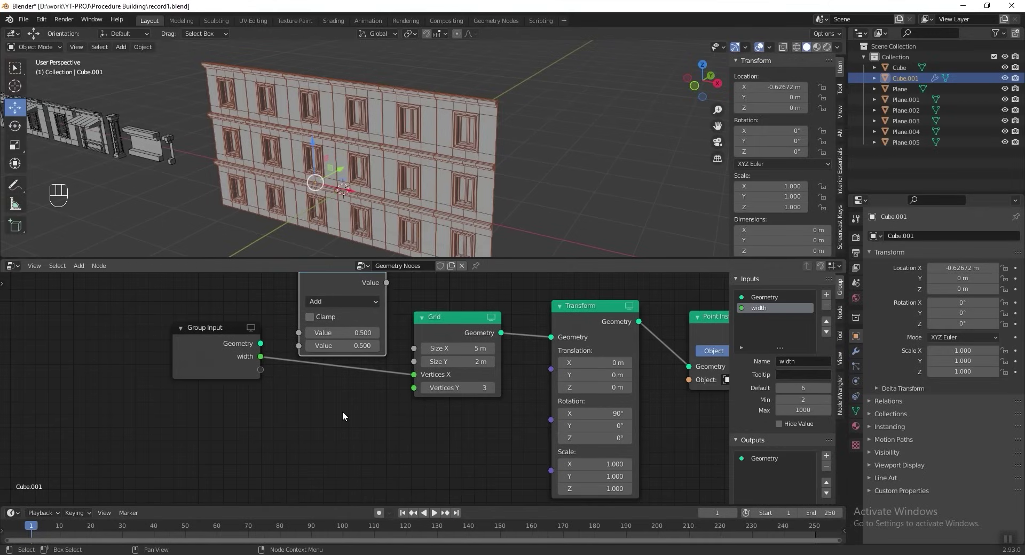
{"action": "middle_click_drag", "start_coordinate": [335, 293], "coordinate": [331, 334]}
{"action": "left_click_drag", "start_coordinate": [330, 323], "coordinate": [325, 315]}
{"action": "left_click_drag", "start_coordinate": [257, 398], "coordinate": [251, 411]}
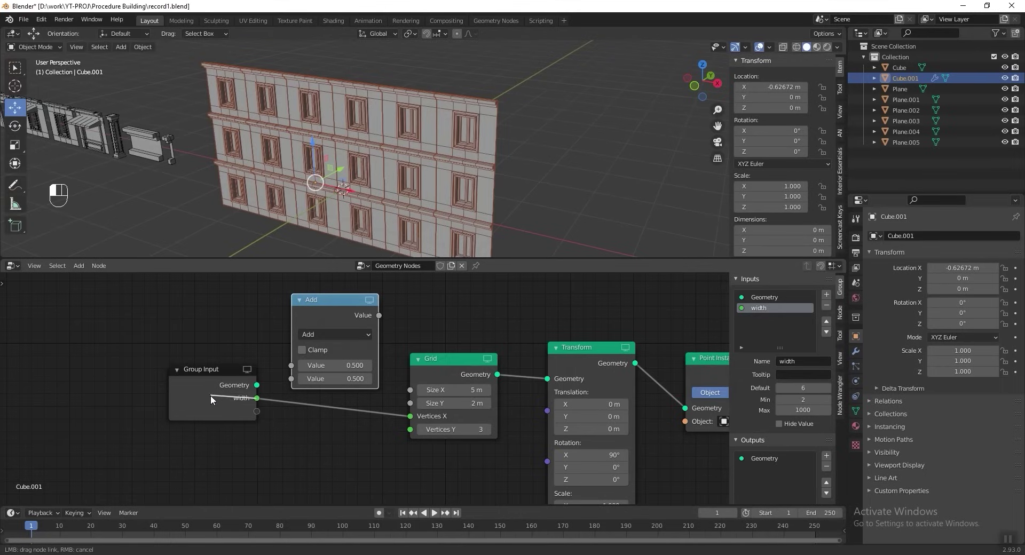
{"action": "left_click_drag", "start_coordinate": [291, 369], "coordinate": [291, 367]}
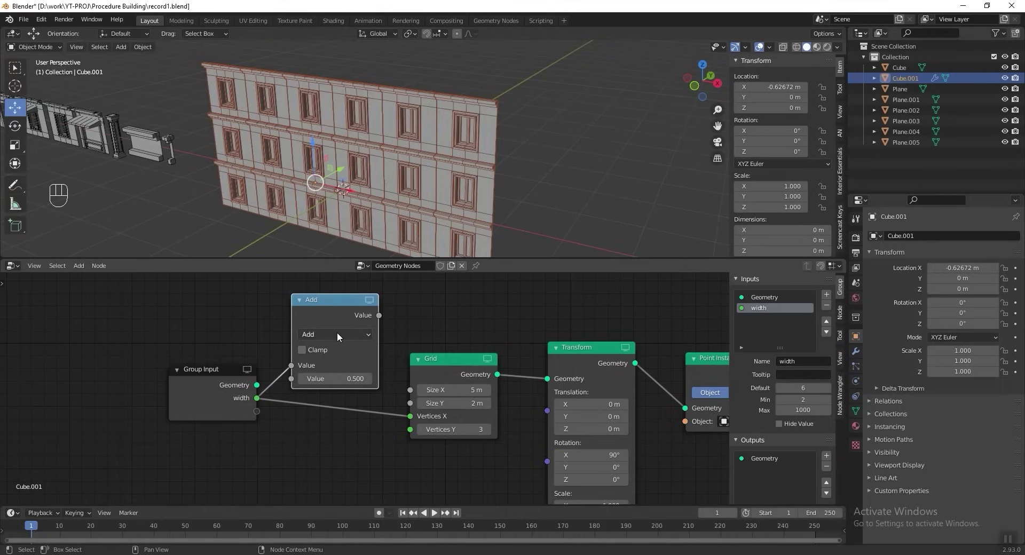
- Set the Math node to Subtract with a value of 1 and connect its output to the Grid's Size X
{"action": "left_click", "coordinate": [338, 333]}
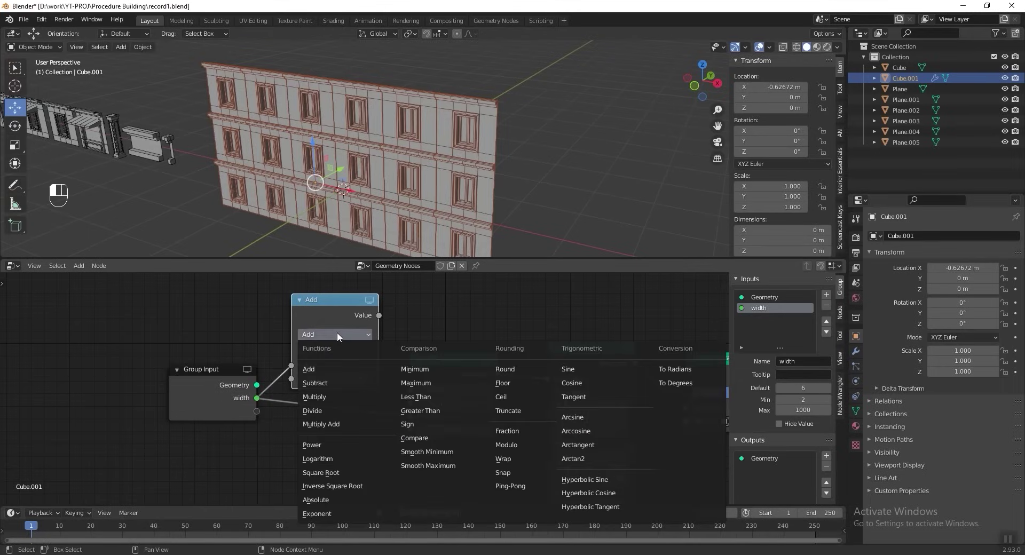
{"action": "left_click", "coordinate": [332, 381]}
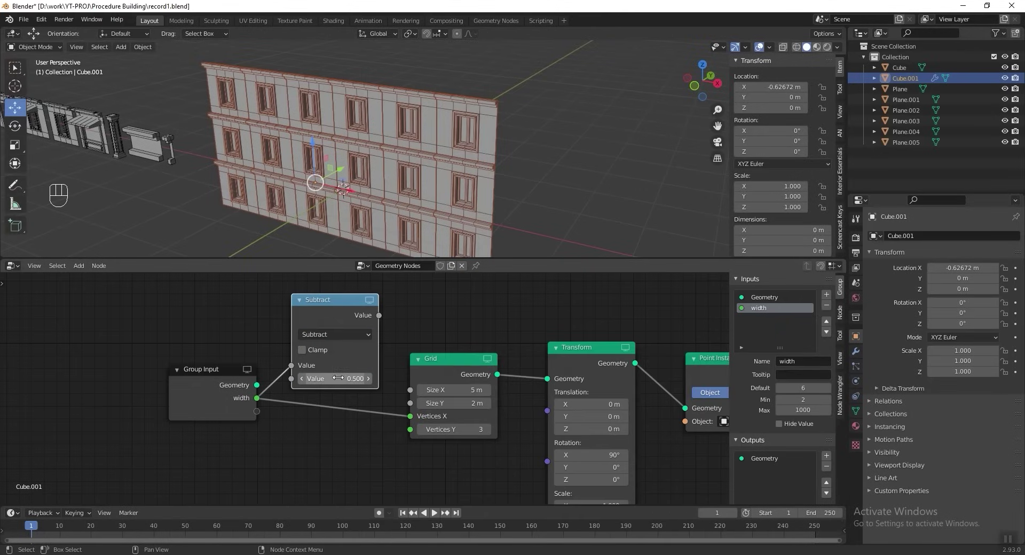
{"action": "left_click", "coordinate": [335, 380]}
{"action": "type", "text": "1"}
{"action": "key", "text": "Return"}
{"action": "left_click_drag", "start_coordinate": [379, 315], "coordinate": [411, 316]}
{"action": "left_click_drag", "start_coordinate": [410, 394], "coordinate": [410, 391]}
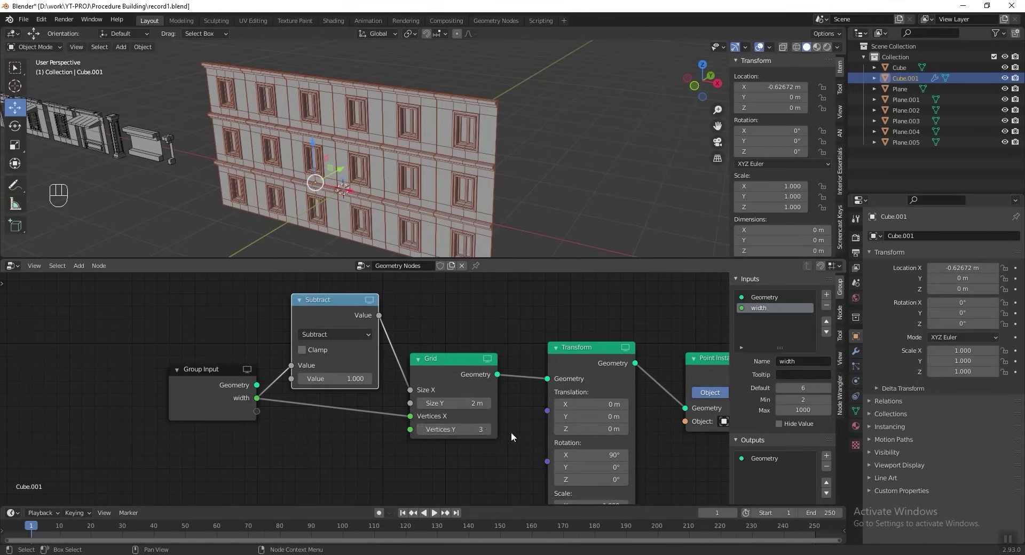
{"action": "left_click_drag", "start_coordinate": [202, 373], "coordinate": [196, 379]}
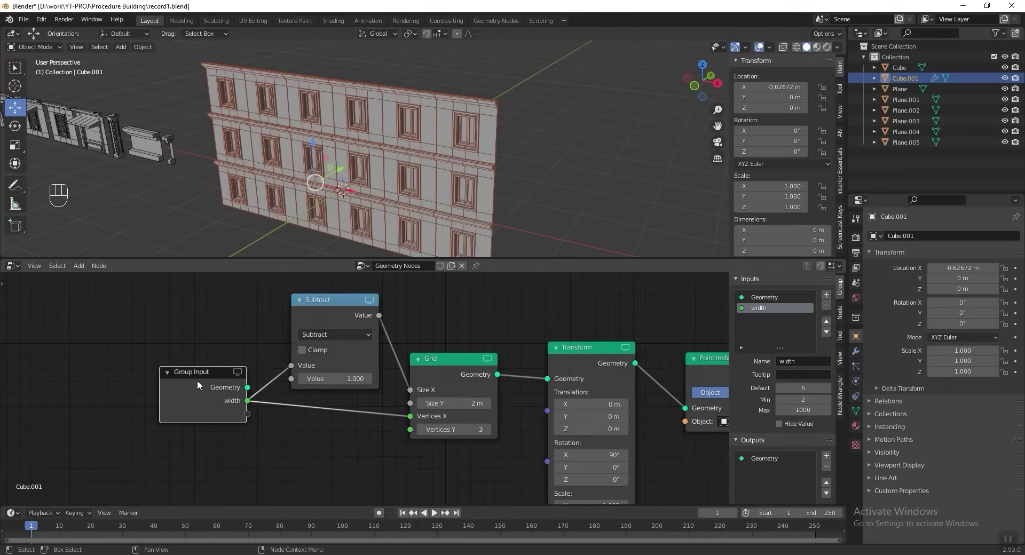
- Raise the Geometry Nodes modifier's width to 8 and tidy the positions of the Group Input and Subtract nodes
{"action": "left_click", "coordinate": [856, 350]}
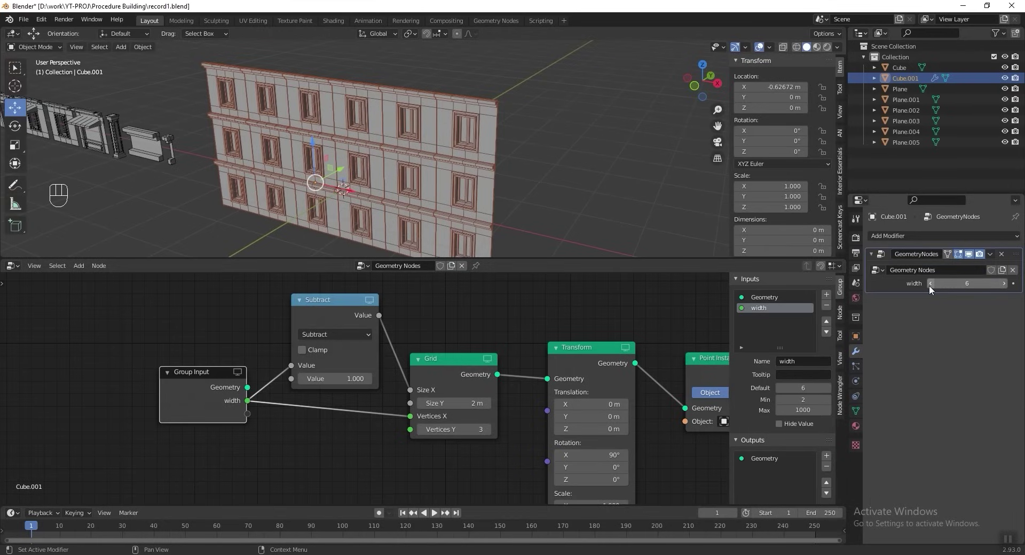
{"action": "left_click", "coordinate": [1004, 283]}
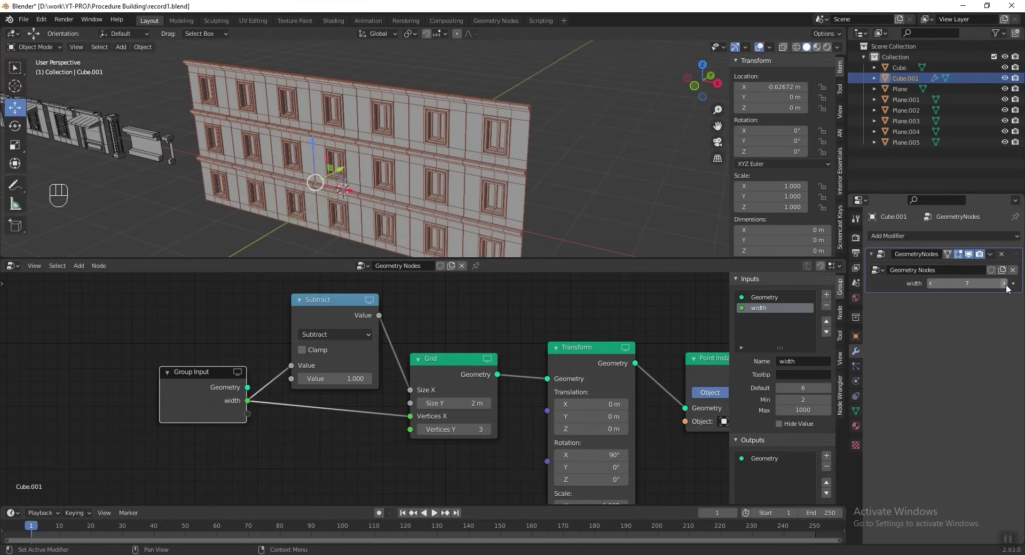
{"action": "left_click", "coordinate": [1004, 284]}
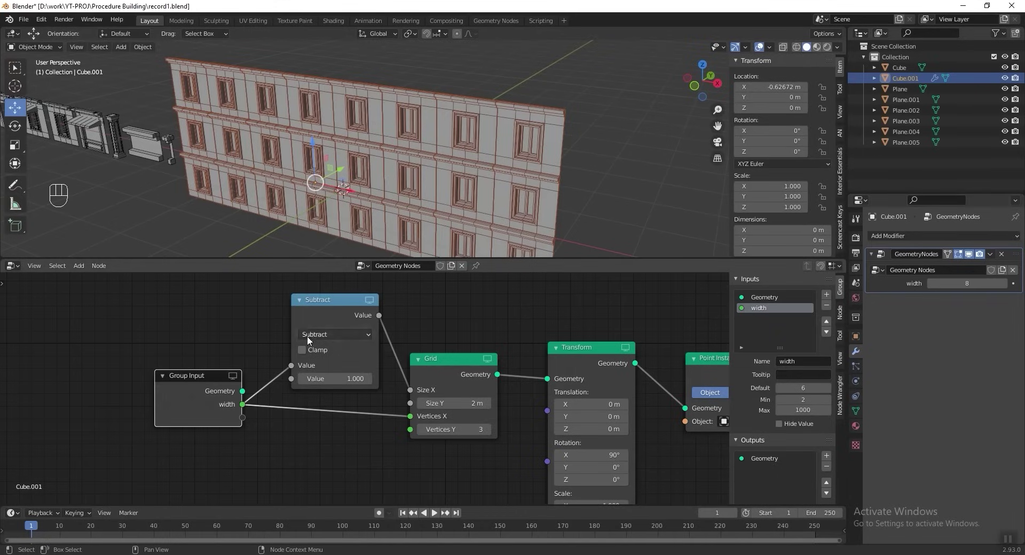
{"action": "left_click_drag", "start_coordinate": [320, 297], "coordinate": [319, 290]}
{"action": "left_click_drag", "start_coordinate": [216, 392], "coordinate": [209, 405]}
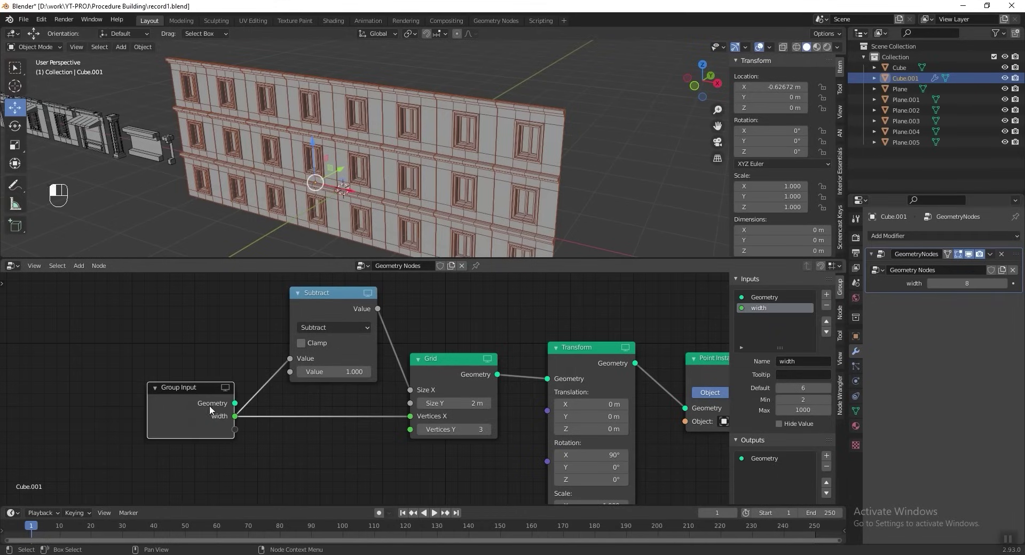
{"action": "left_click_drag", "start_coordinate": [329, 307], "coordinate": [330, 307]}
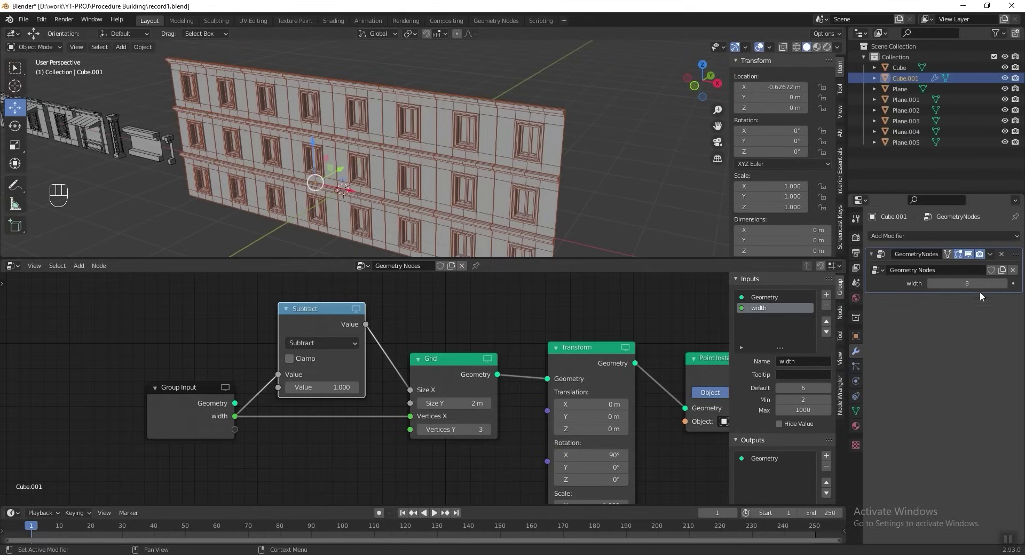
- Test lower widths in the Geometry Nodes modifier, leave the width at 7 and save the file
{"action": "left_click", "coordinate": [933, 283]}
{"action": "left_click", "coordinate": [933, 283]}
{"action": "left_click", "coordinate": [933, 283]}
{"action": "left_click", "coordinate": [934, 283]}
{"action": "left_click", "coordinate": [933, 283]}
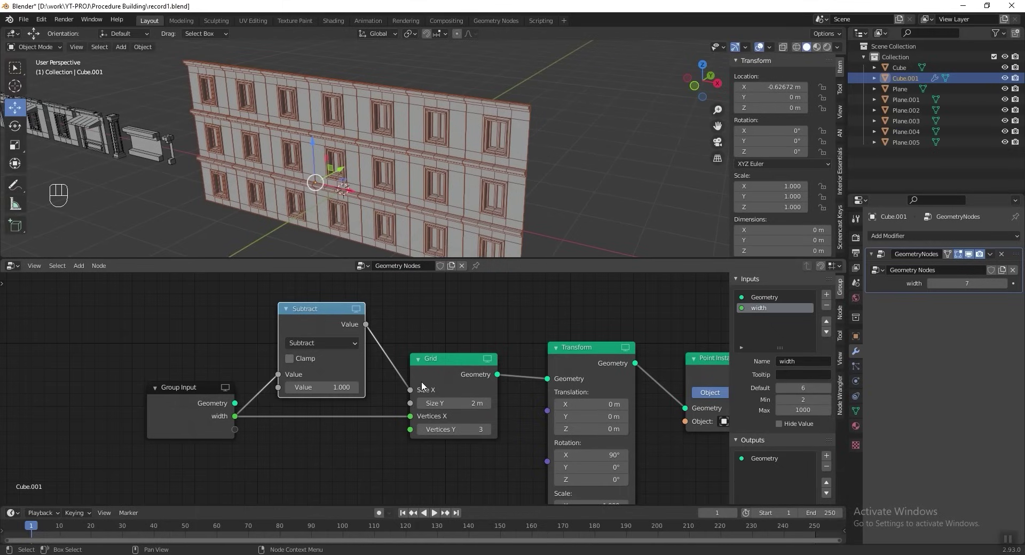
{"action": "middle_click_drag", "start_coordinate": [428, 383], "coordinate": [434, 365]}
{"action": "key", "text": "ctrl+s"}
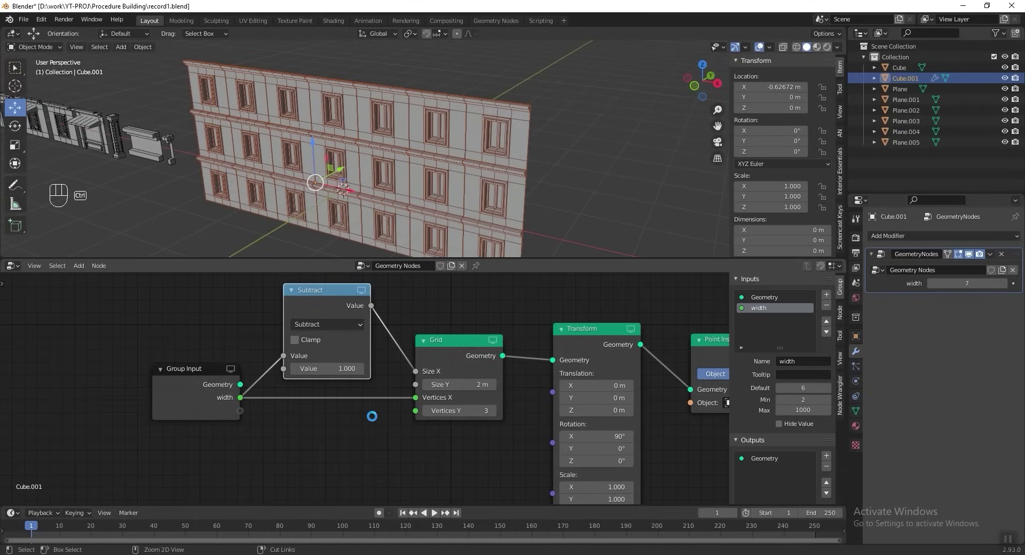
- Expose the Grid's Vertices Y on the Group Input node and rename the new input to Height
{"action": "left_click_drag", "start_coordinate": [415, 411], "coordinate": [241, 411]}
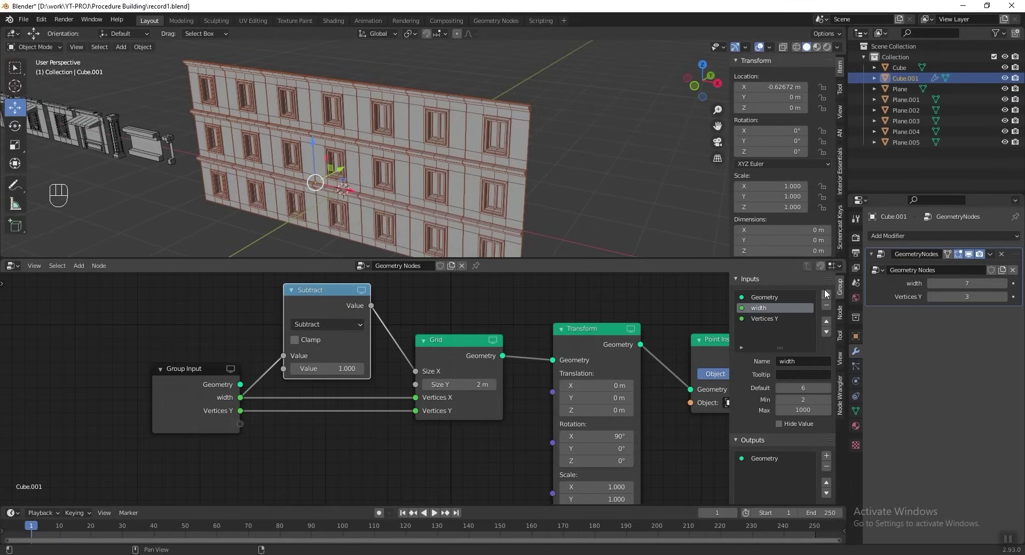
{"action": "left_click", "coordinate": [773, 318]}
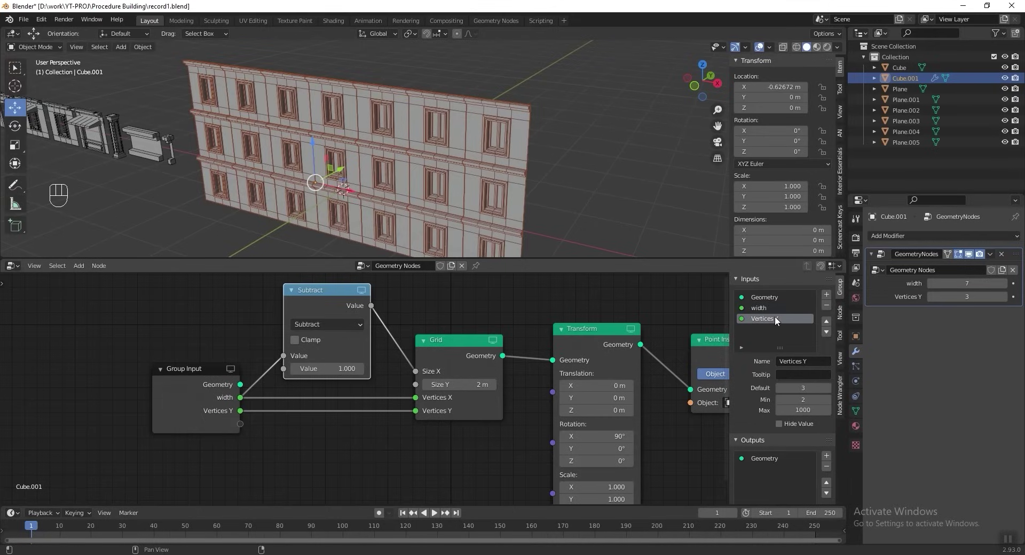
{"action": "left_click", "coordinate": [800, 361]}
{"action": "type", "text": "Height"}
{"action": "key", "text": "Return"}
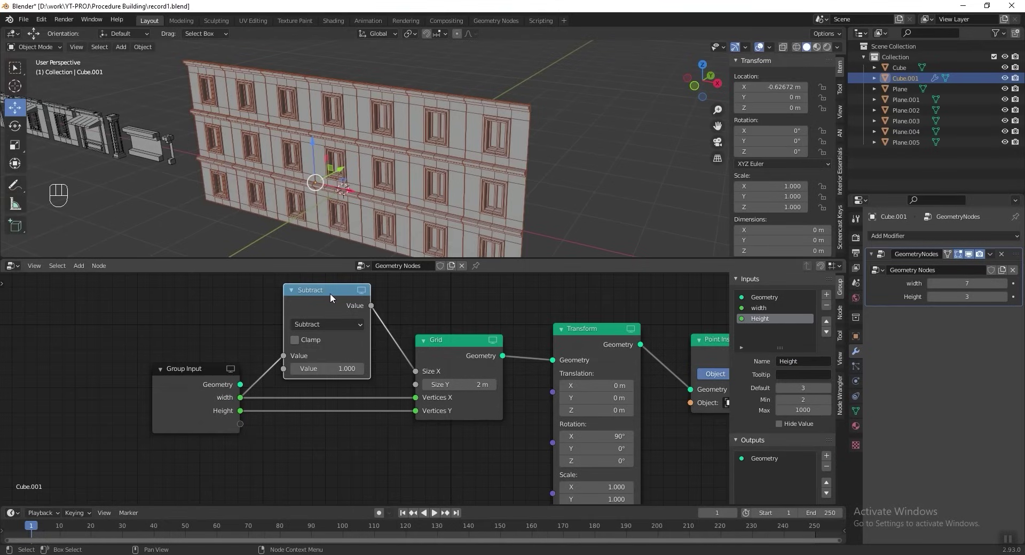
- Duplicate the Subtract node and place the copy below the original, beneath the Grid's input links
{"action": "key", "text": "shift+d"}
{"action": "left_click", "coordinate": [335, 436]}
{"action": "middle_click_drag", "start_coordinate": [336, 437], "coordinate": [339, 417]}
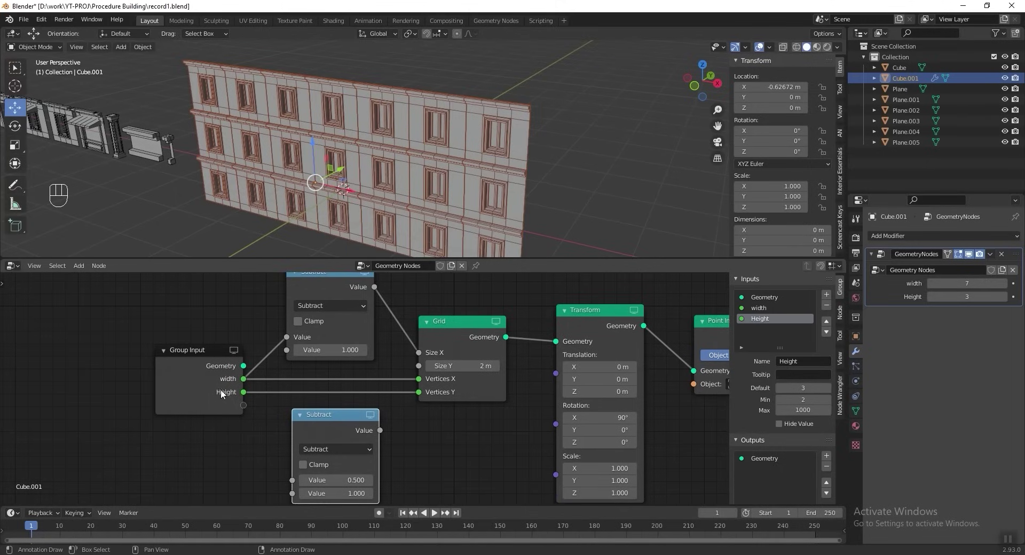
- Link Height from the Group Input through the lower Subtract node into the Grid's Size Y
{"action": "left_click_drag", "start_coordinate": [243, 392], "coordinate": [255, 414]}
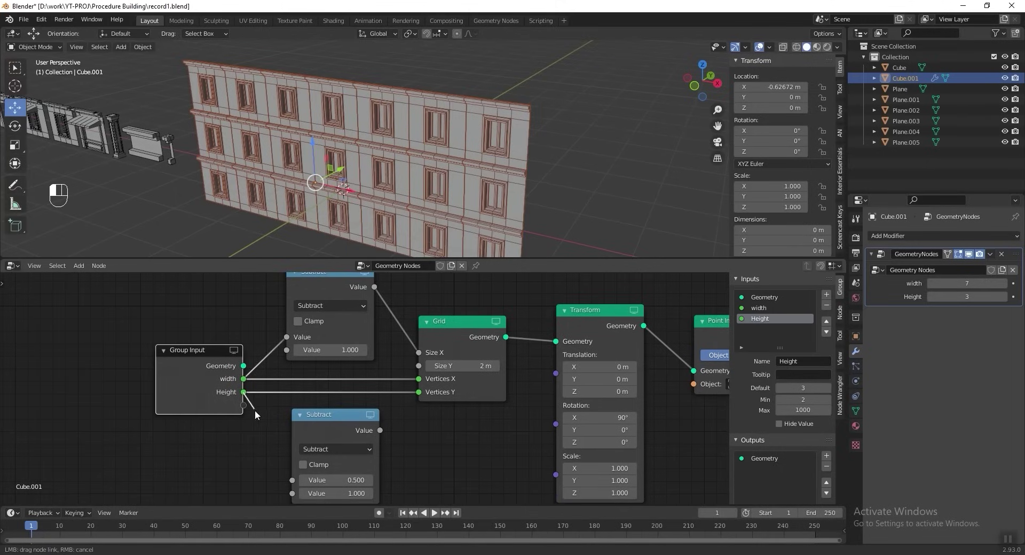
{"action": "left_click_drag", "start_coordinate": [268, 464], "coordinate": [293, 480]}
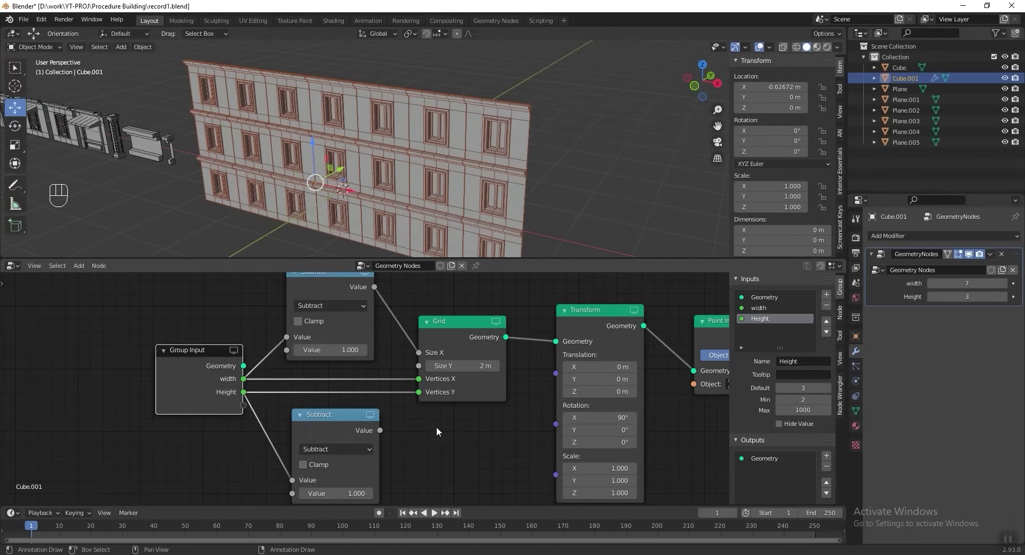
{"action": "left_click_drag", "start_coordinate": [380, 430], "coordinate": [419, 365]}
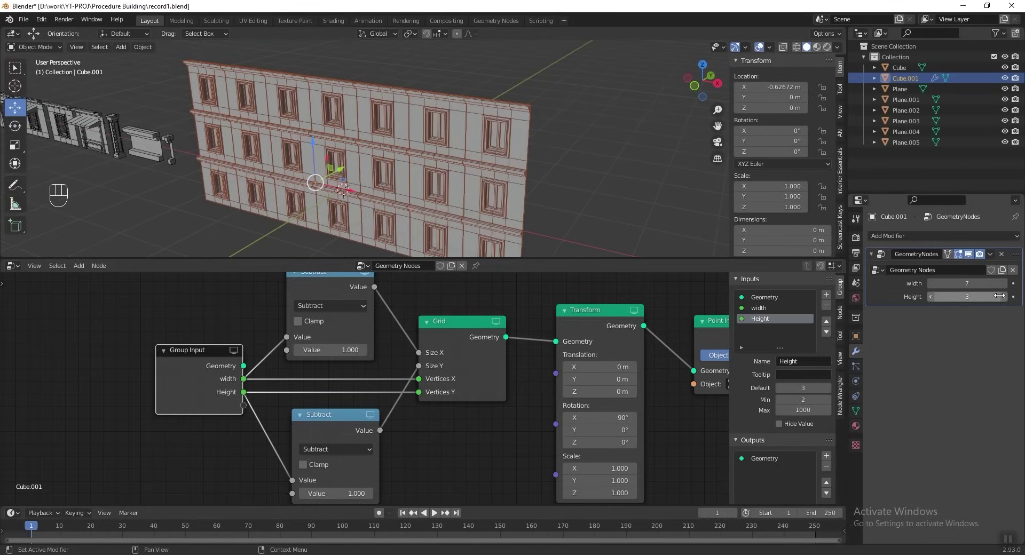
- Test different widths and heights in the Geometry Nodes modifier, leaving the width at 5 and the height at 4
{"action": "left_click", "coordinate": [1010, 284]}
{"action": "left_click", "coordinate": [1009, 297]}
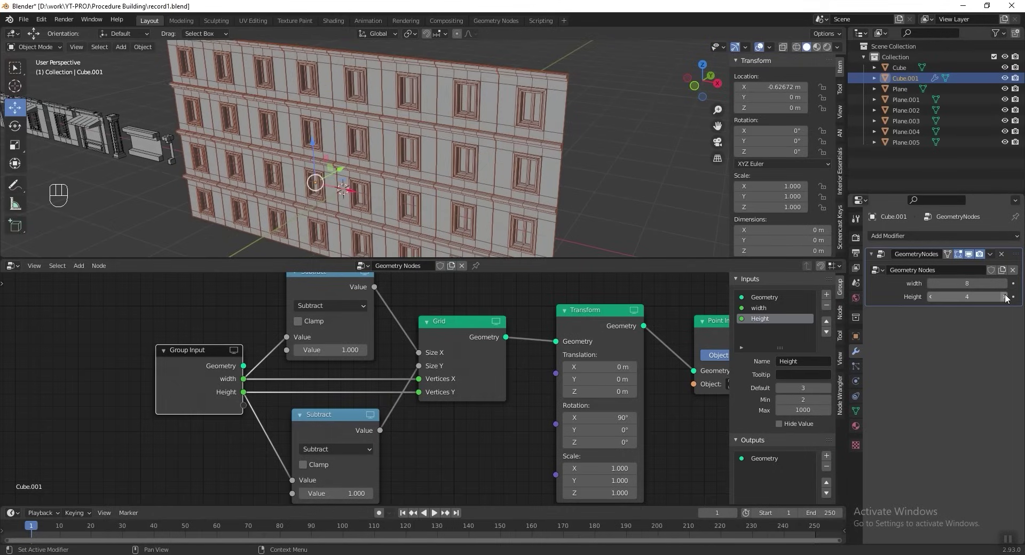
{"action": "left_click", "coordinate": [932, 297]}
{"action": "left_click", "coordinate": [933, 297]}
{"action": "left_click", "coordinate": [930, 283]}
{"action": "left_click", "coordinate": [929, 284]}
{"action": "left_click", "coordinate": [930, 283]}
{"action": "left_click", "coordinate": [929, 283]}
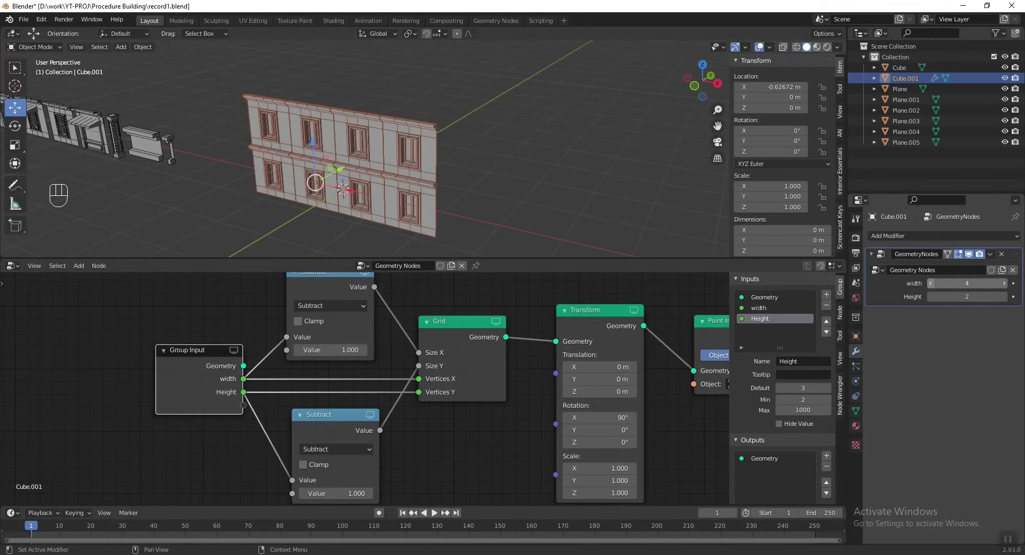
{"action": "left_click", "coordinate": [930, 283]}
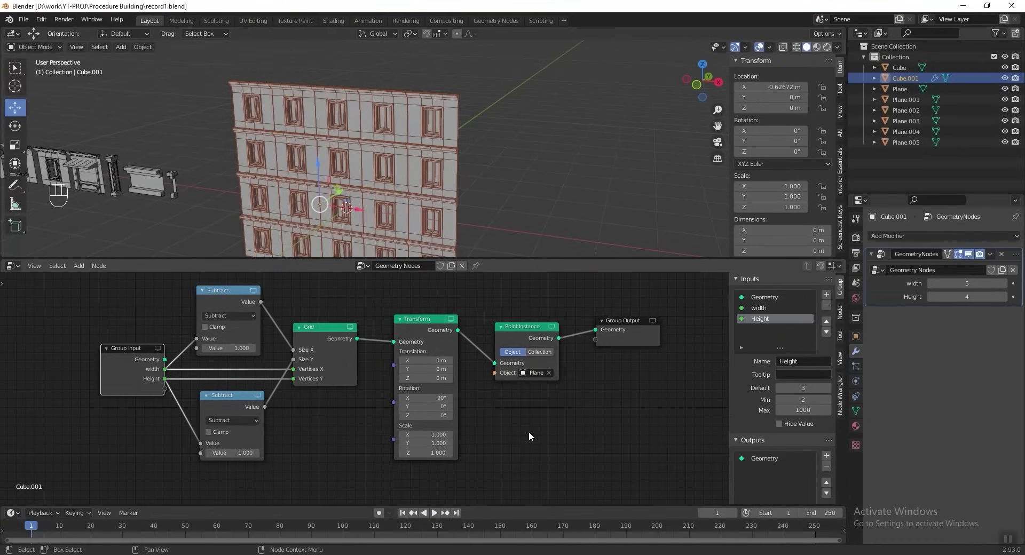
- Insert a Point Separate node on the link between the Transform and Point Instance nodes
{"action": "key", "text": "shift+a"}
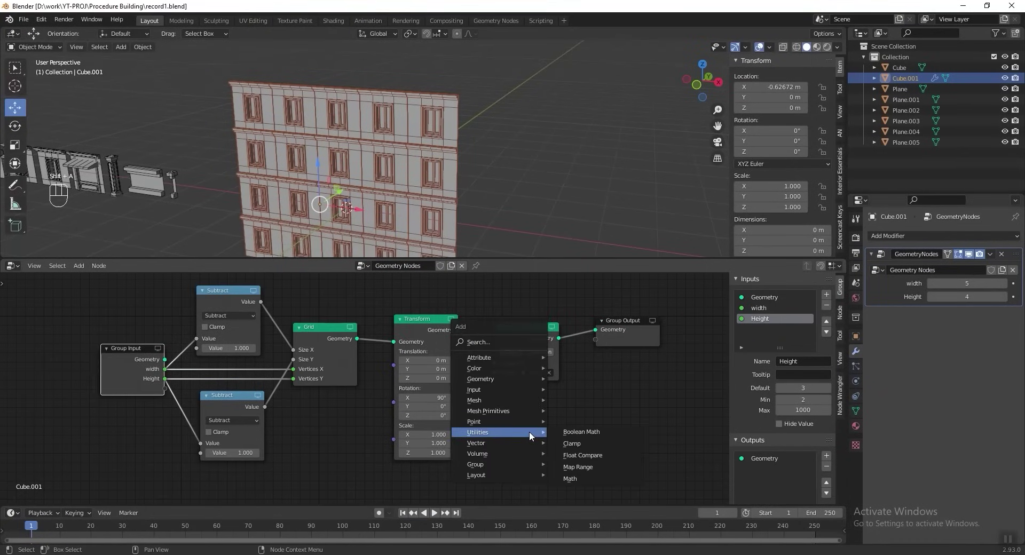
{"action": "mouse_move", "coordinate": [522, 421]}
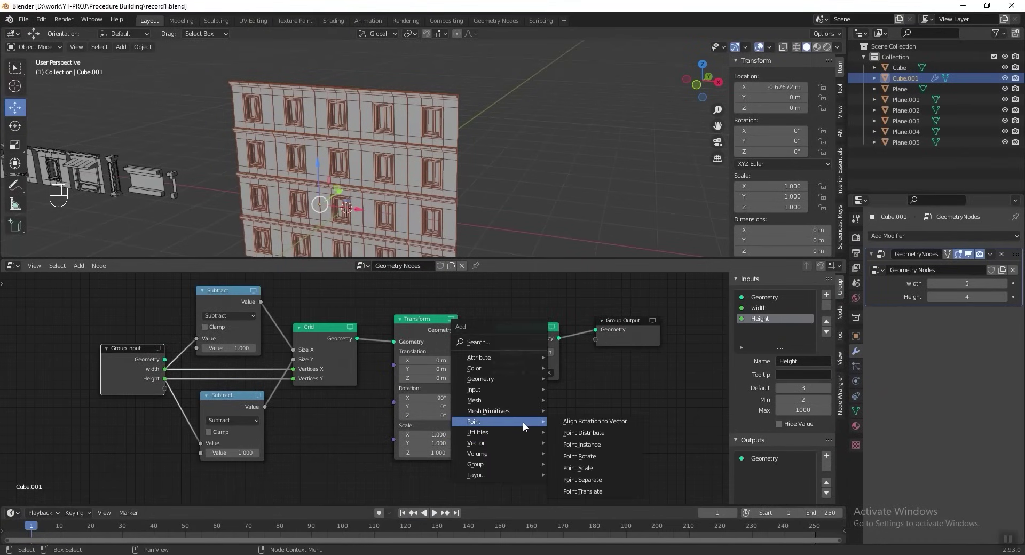
{"action": "left_click", "coordinate": [588, 480]}
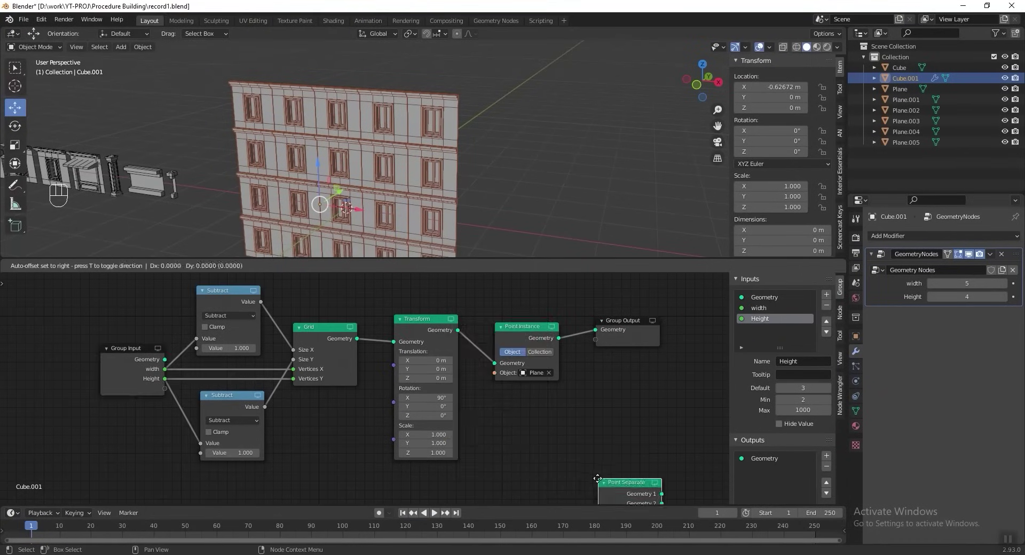
{"action": "left_click_drag", "start_coordinate": [528, 415], "coordinate": [499, 334]}
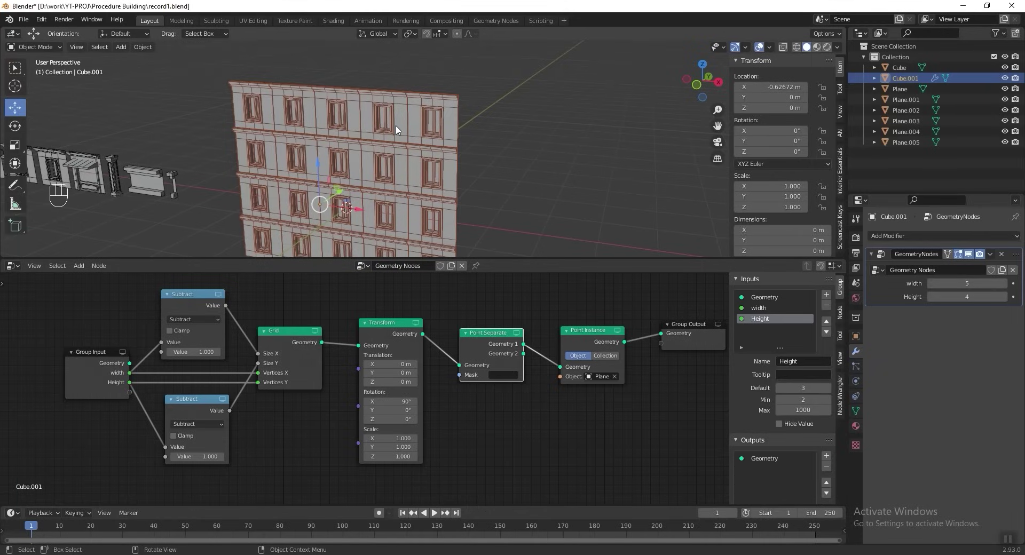
{"action": "middle_click_drag", "start_coordinate": [427, 209], "coordinate": [459, 113]}
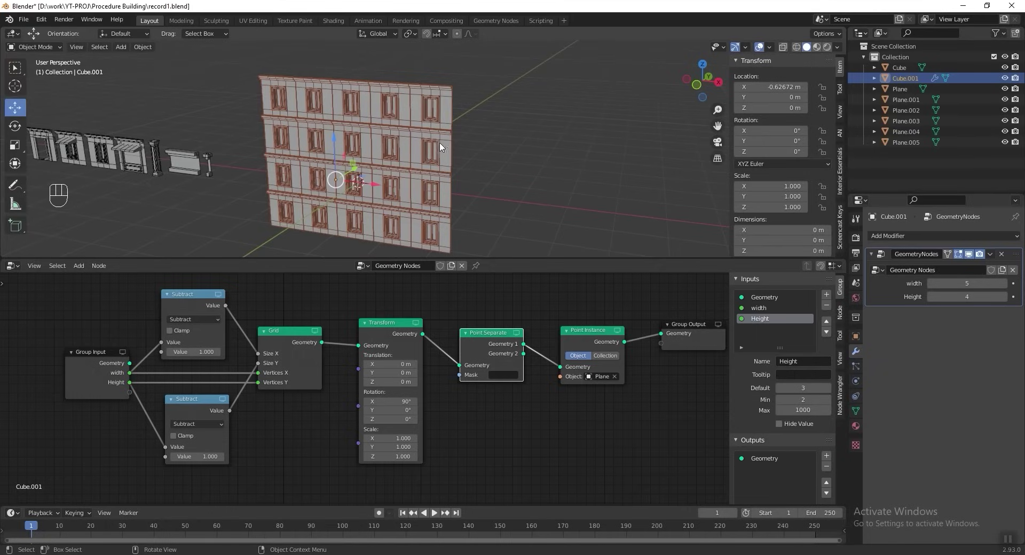
{"action": "left_click", "coordinate": [194, 161]}
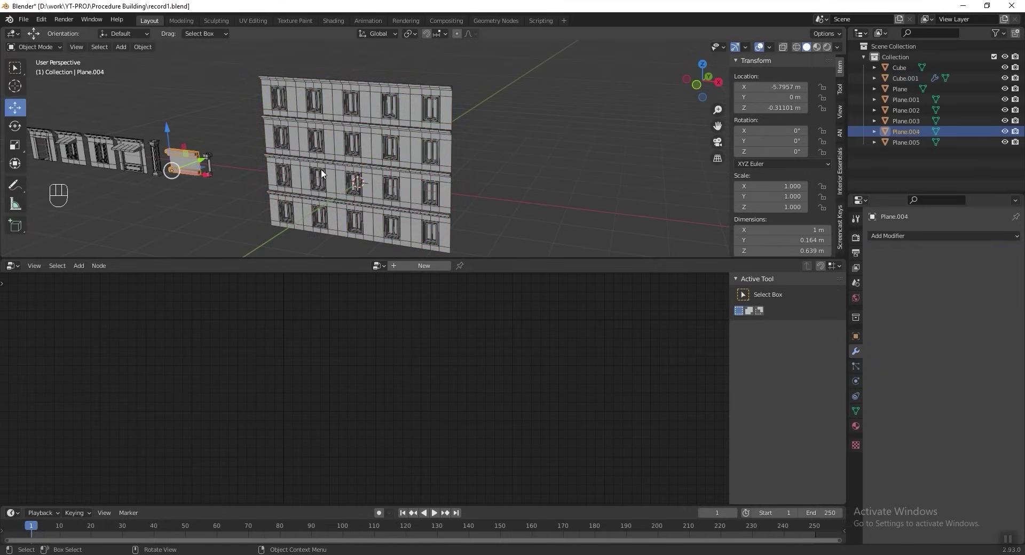
{"action": "left_click", "coordinate": [366, 151]}
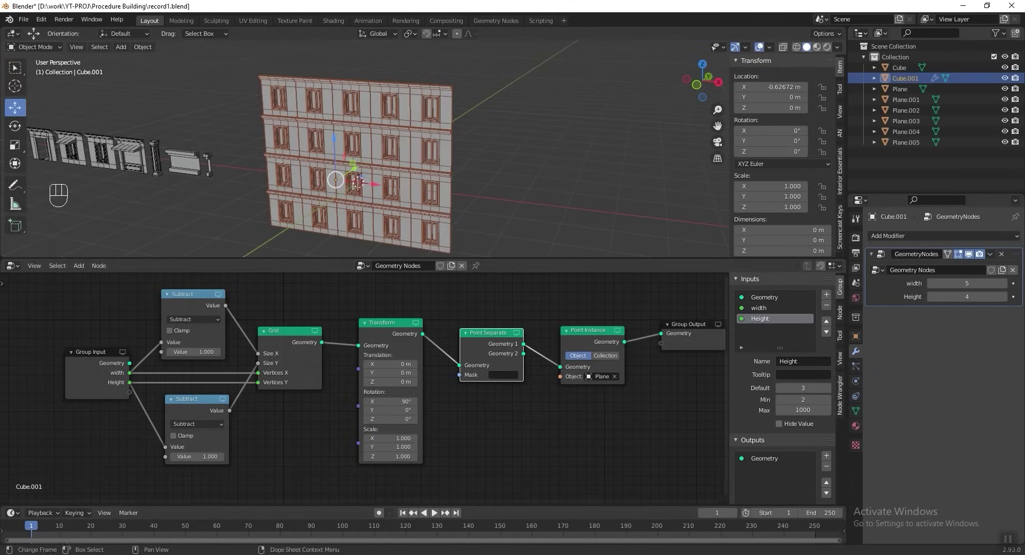
- Set the Point Separate node's mask attribute to roof and save the file
{"action": "scroll", "coordinate": [504, 434], "scroll_direction": "up", "scroll_amount": 5}
{"action": "middle_click_drag", "start_coordinate": [507, 428], "coordinate": [465, 428]}
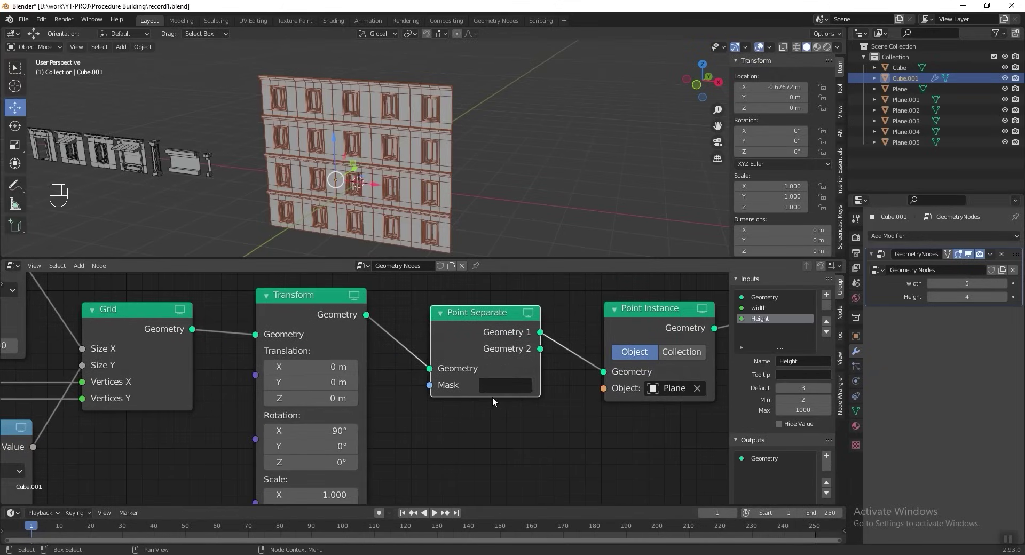
{"action": "left_click", "coordinate": [502, 386]}
{"action": "type", "text": "roof"}
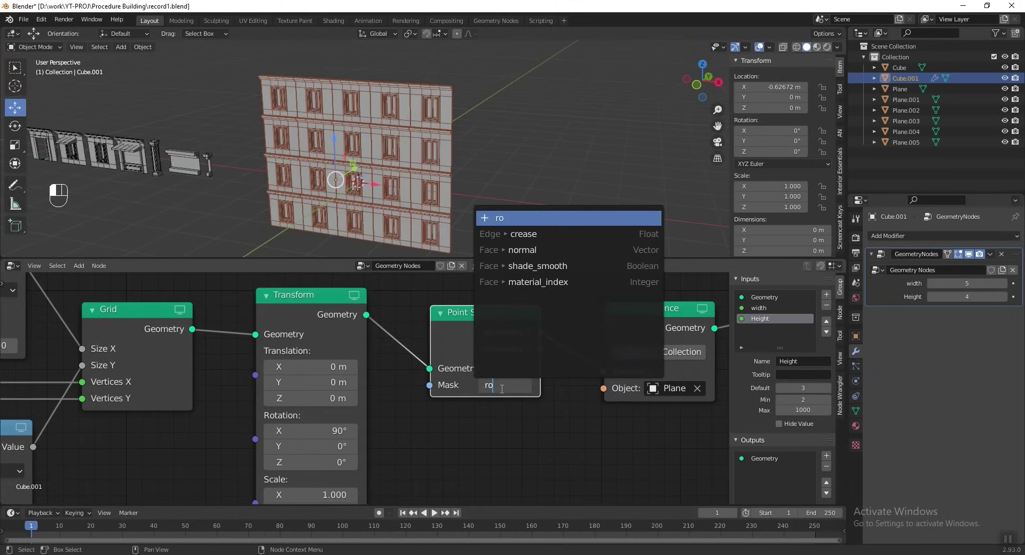
{"action": "key", "text": "Return"}
{"action": "key", "text": "ctrl+s"}
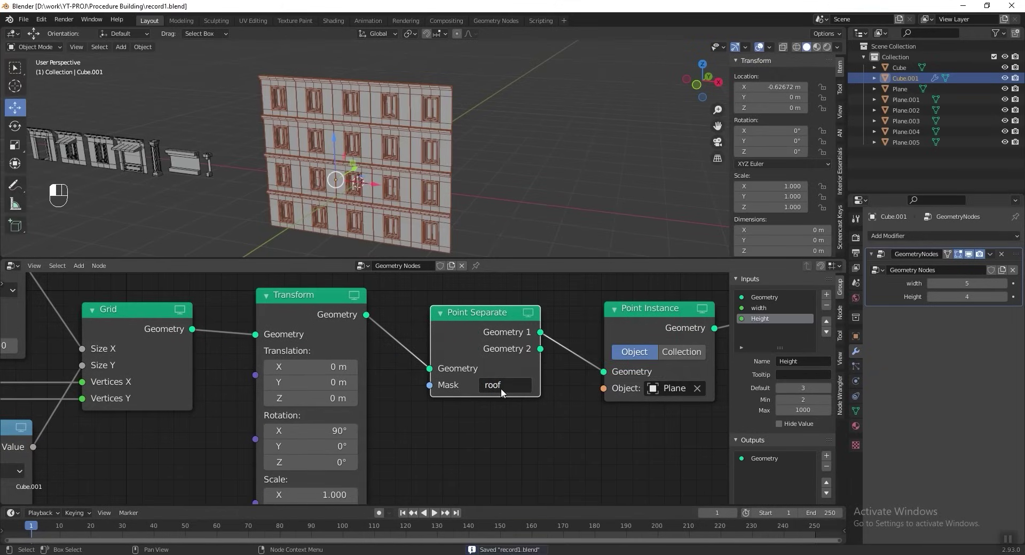
- Insert an Attribute Separate XYZ node between Transform and Point Separate, with position as its Vector attribute
{"action": "key", "text": "shift+a"}
{"action": "mouse_move", "coordinate": [512, 432]}
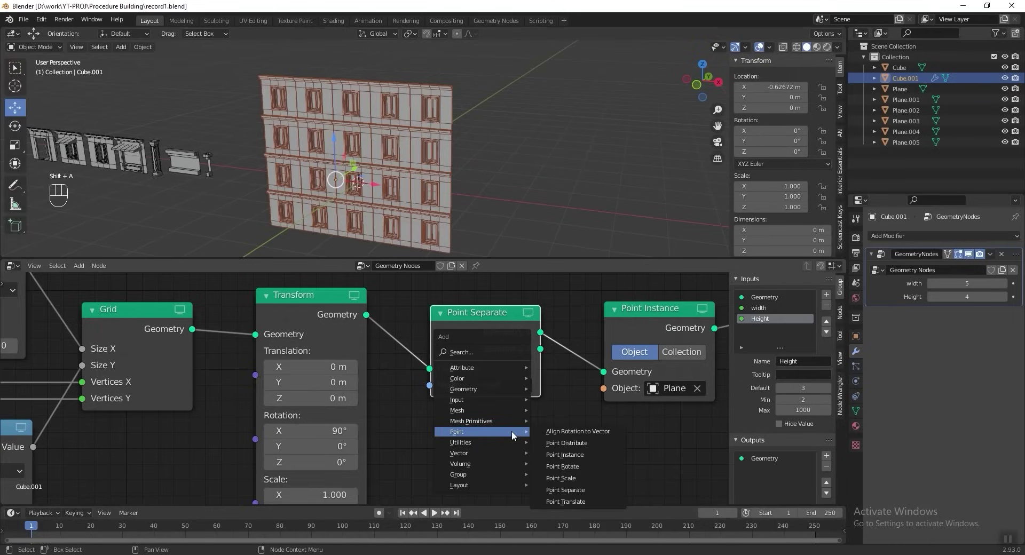
{"action": "mouse_move", "coordinate": [511, 368]}
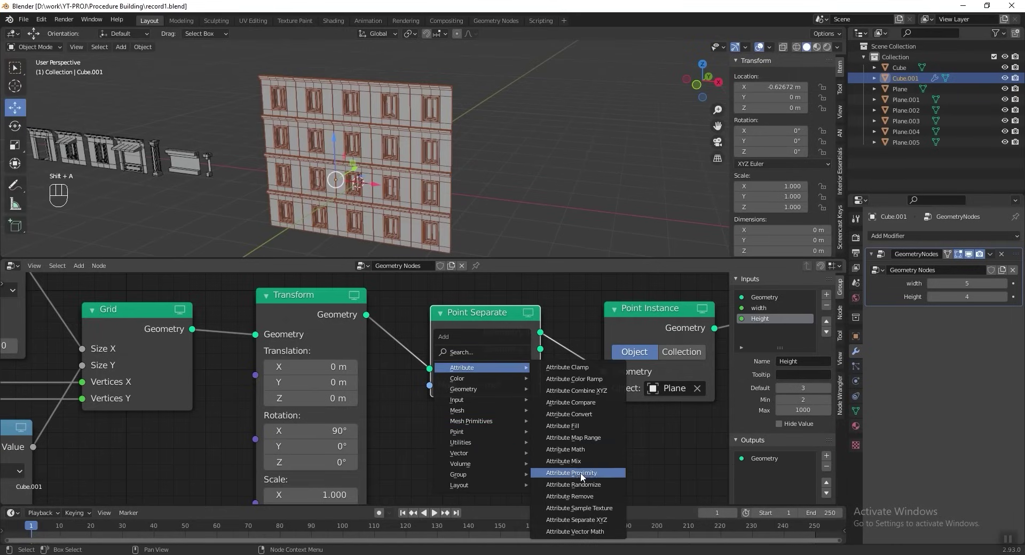
{"action": "left_click", "coordinate": [575, 519]}
{"action": "left_click", "coordinate": [422, 321]}
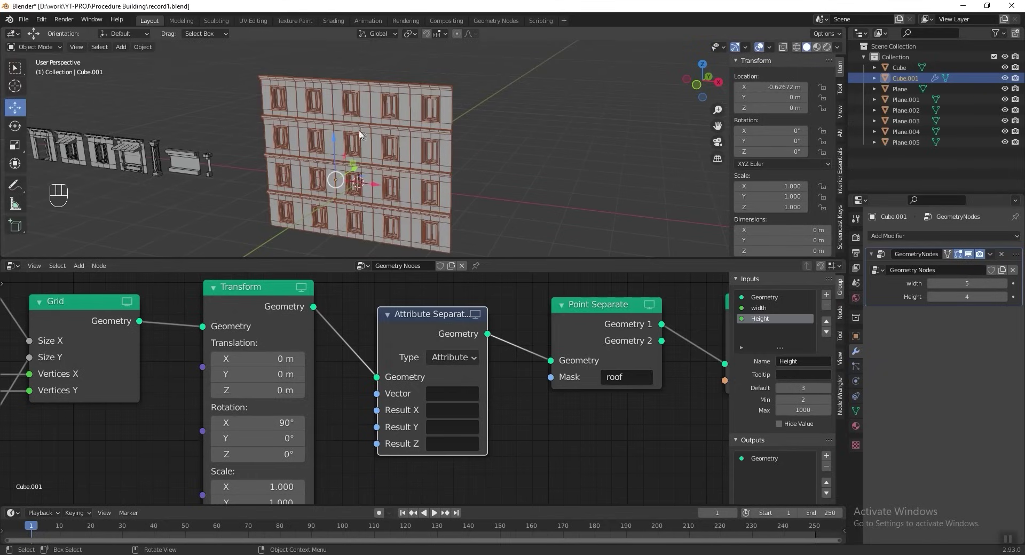
{"action": "left_click", "coordinate": [448, 394]}
{"action": "type", "text": "position"}
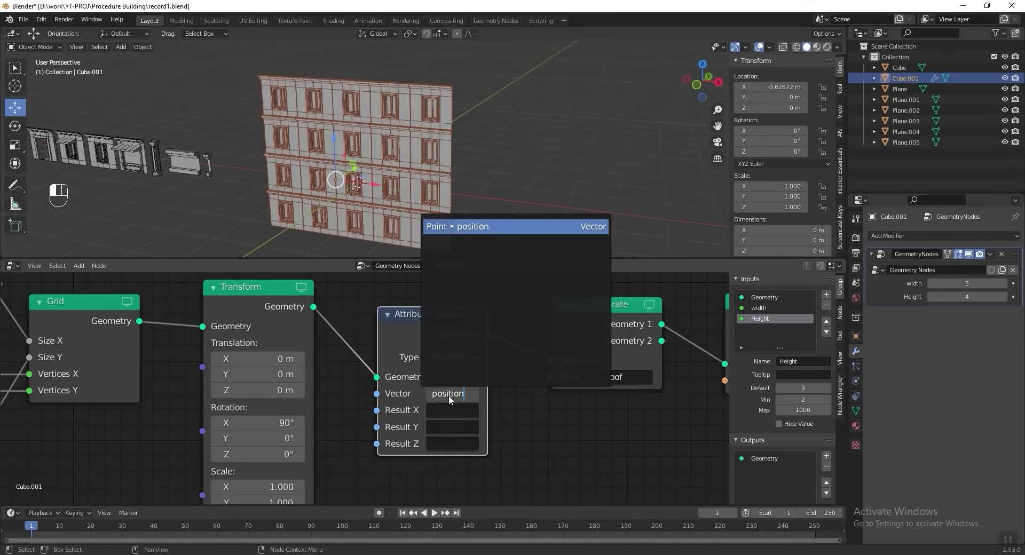
{"action": "key", "text": "Return"}
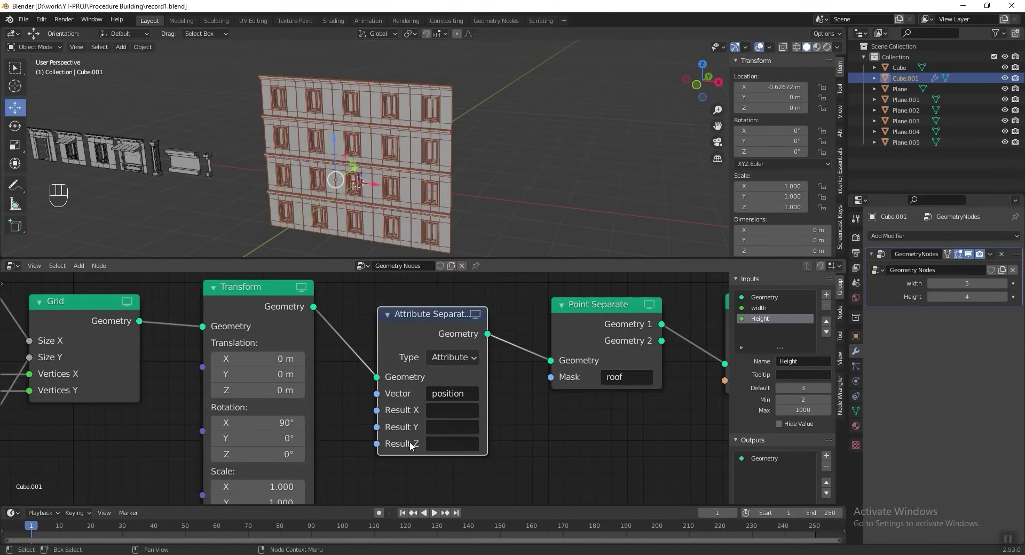
- Name the Attribute Separate XYZ node's X, Y and Z results pX, pY and pZ, and save the file
{"action": "left_click", "coordinate": [458, 407]}
{"action": "type", "text": "pX"}
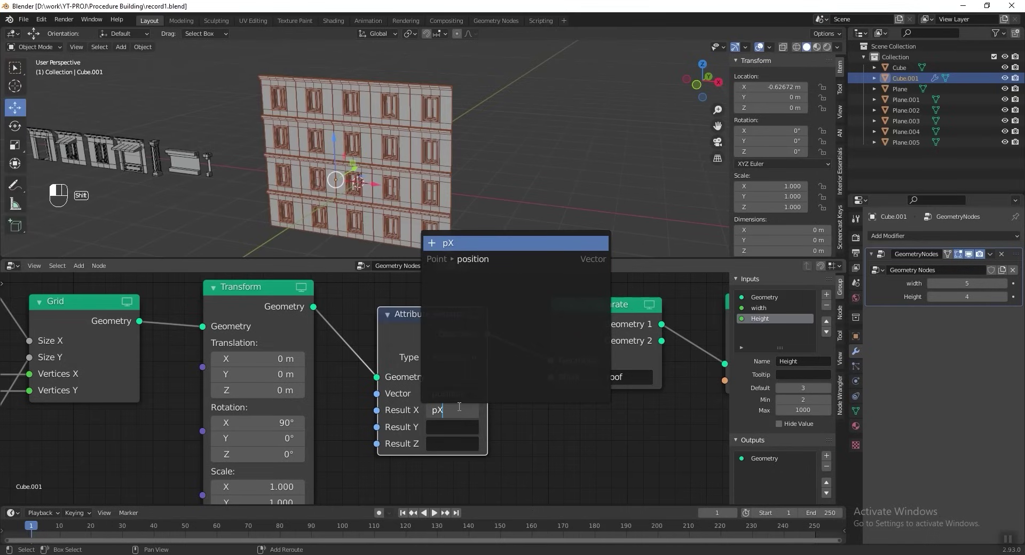
{"action": "key", "text": "Return"}
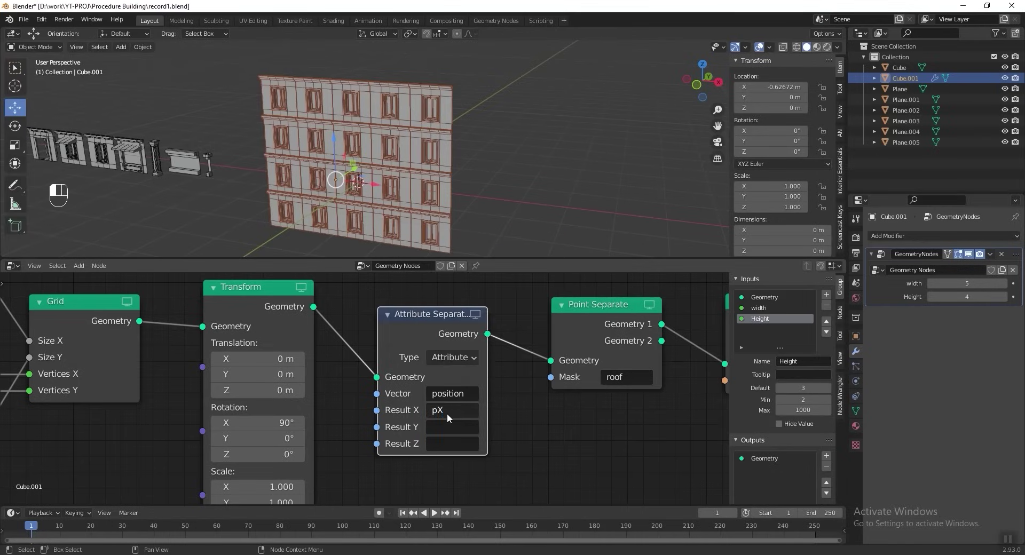
{"action": "left_click", "coordinate": [453, 427]}
{"action": "type", "text": "pY"}
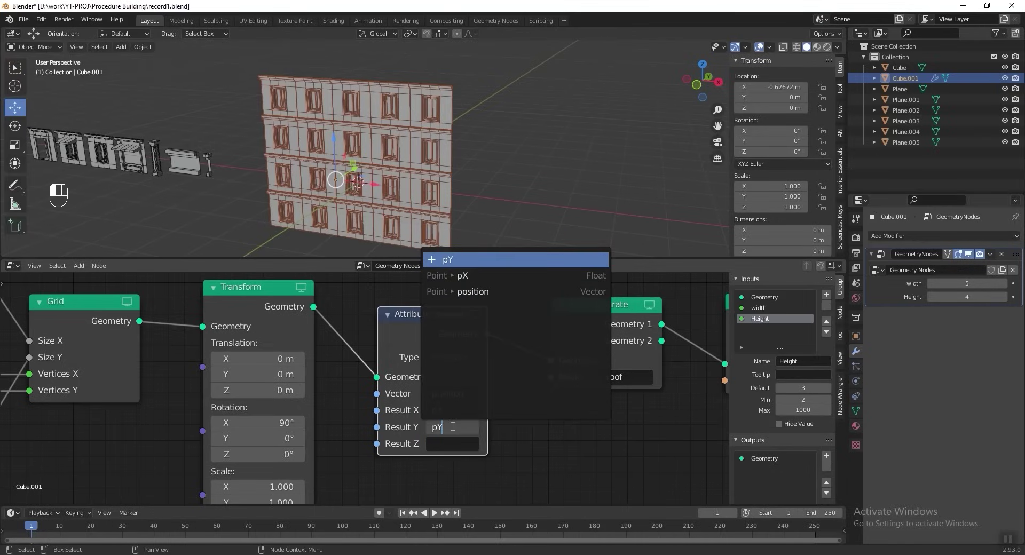
{"action": "key", "text": "Return"}
{"action": "left_click", "coordinate": [448, 443]}
{"action": "type", "text": "pZ"}
{"action": "key", "text": "Return"}
{"action": "key", "text": "ctrl+s"}
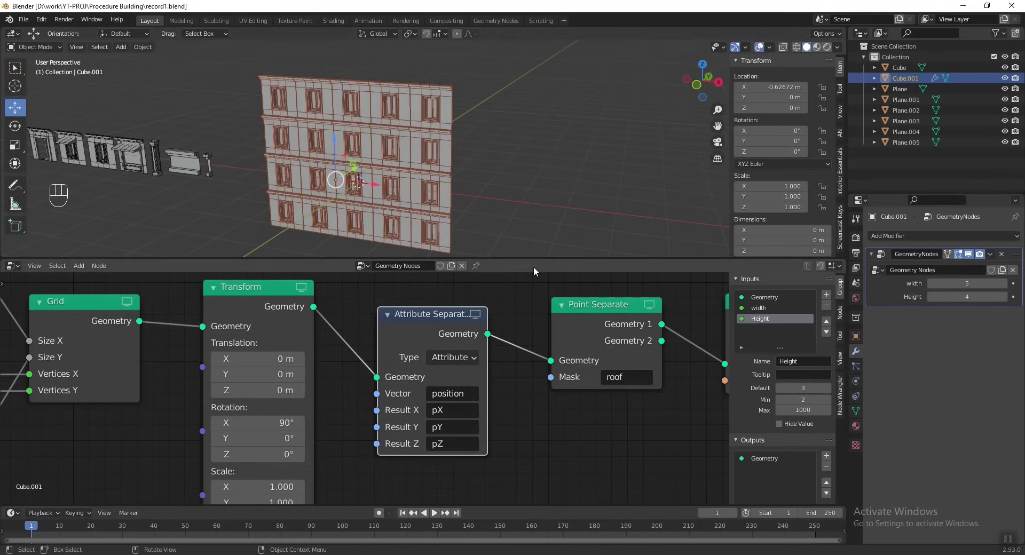
- Insert an Attribute Compare node on the link between Attribute Separate XYZ and Point Separate
{"action": "middle_click_drag", "start_coordinate": [419, 104], "coordinate": [420, 121]}
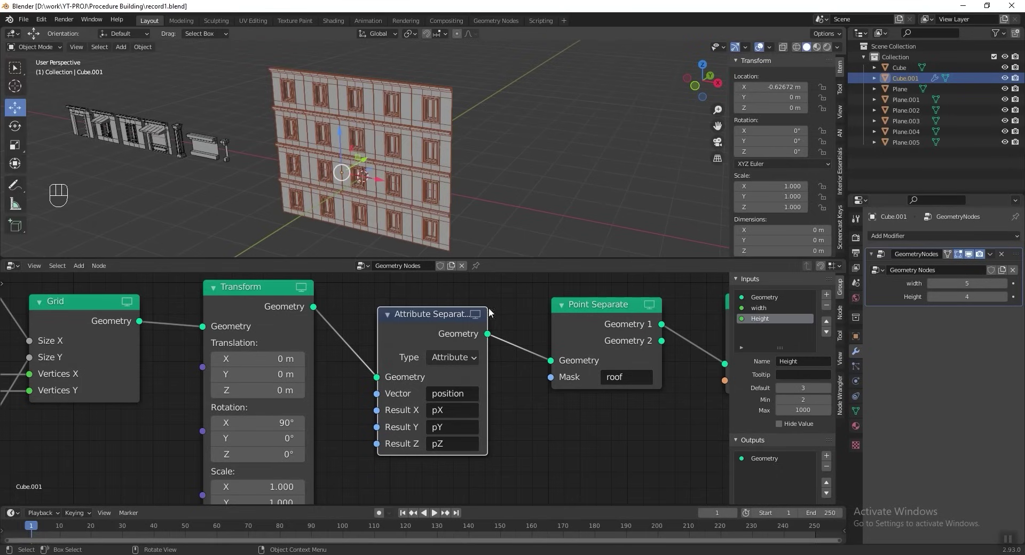
{"action": "middle_click_drag", "start_coordinate": [525, 418], "coordinate": [460, 409]}
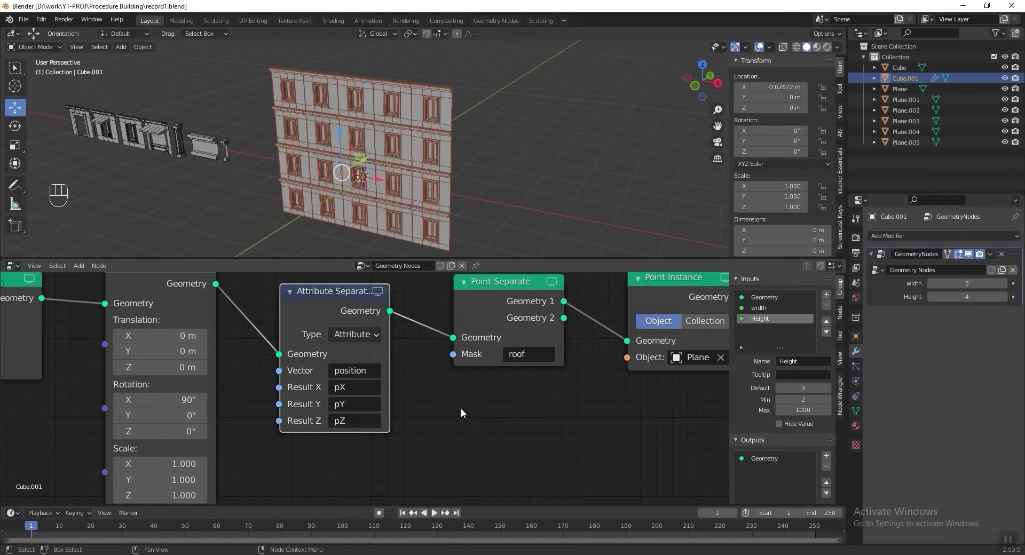
{"action": "key", "text": "shift+a"}
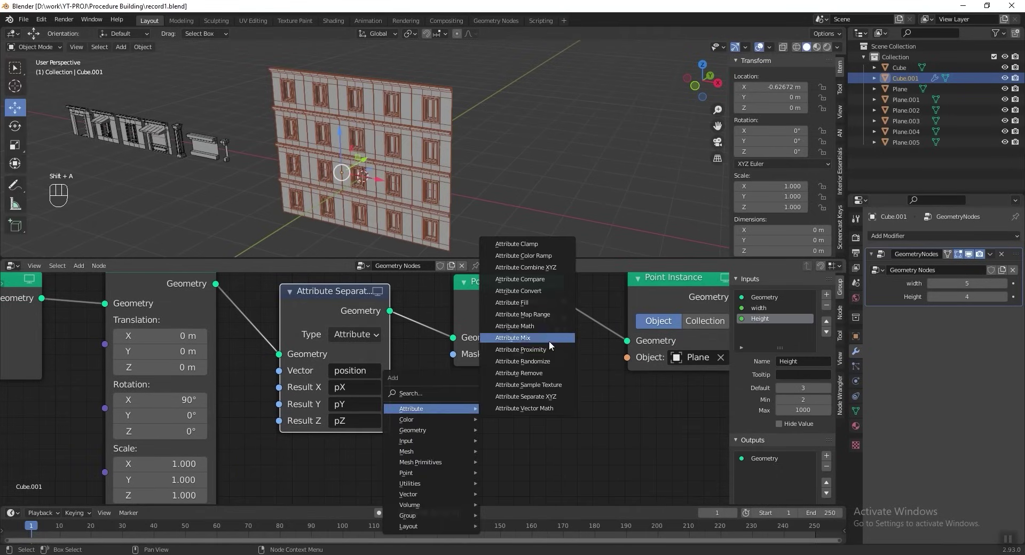
{"action": "left_click", "coordinate": [551, 279]}
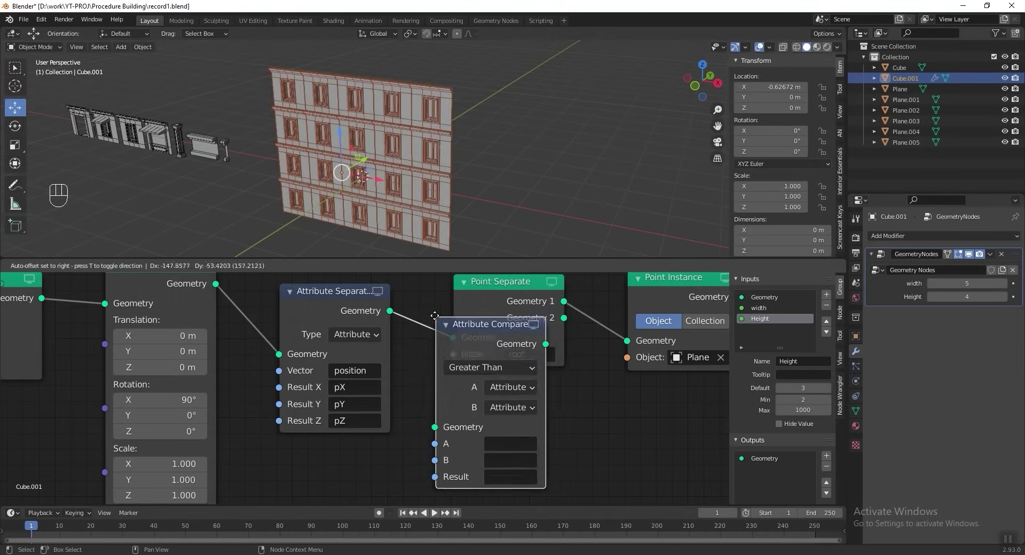
{"action": "left_click", "coordinate": [423, 296]}
{"action": "middle_click_drag", "start_coordinate": [567, 403], "coordinate": [530, 401]}
{"action": "middle_click_drag", "start_coordinate": [617, 315], "coordinate": [590, 341]}
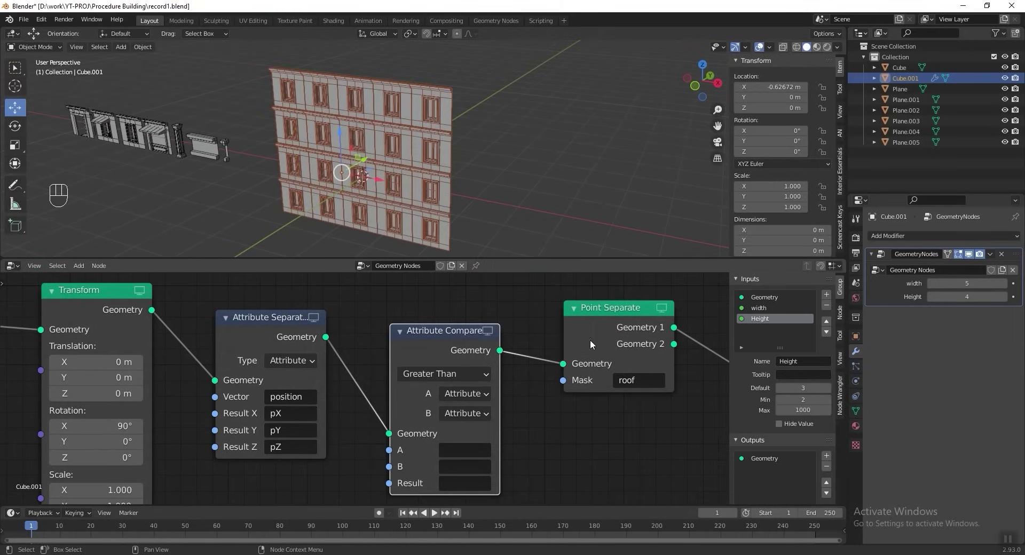
{"action": "left_click", "coordinate": [581, 315]}
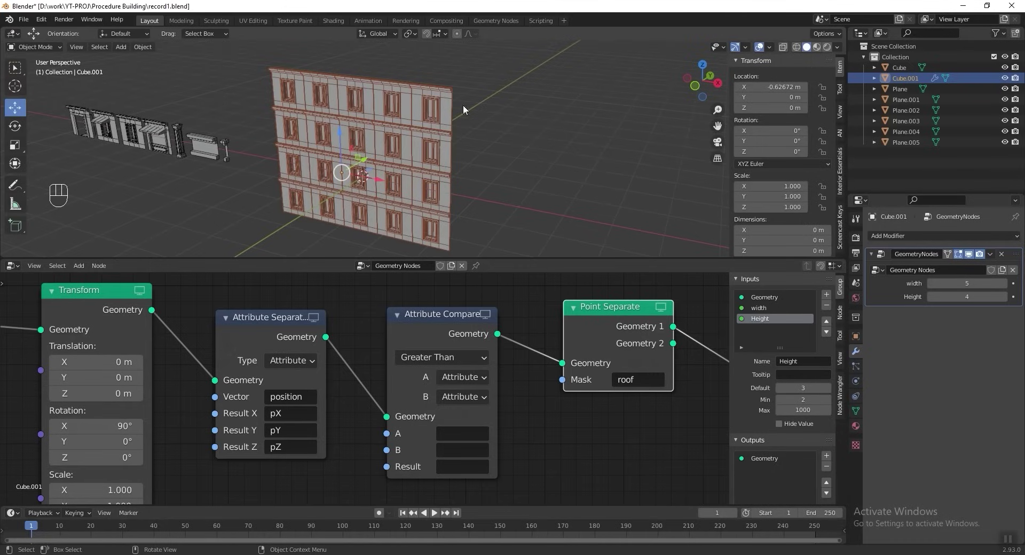
- Set the Attribute Compare node's A attribute to pZ and its B input type to Float
{"action": "left_click", "coordinate": [457, 417]}
{"action": "type", "text": "p"}
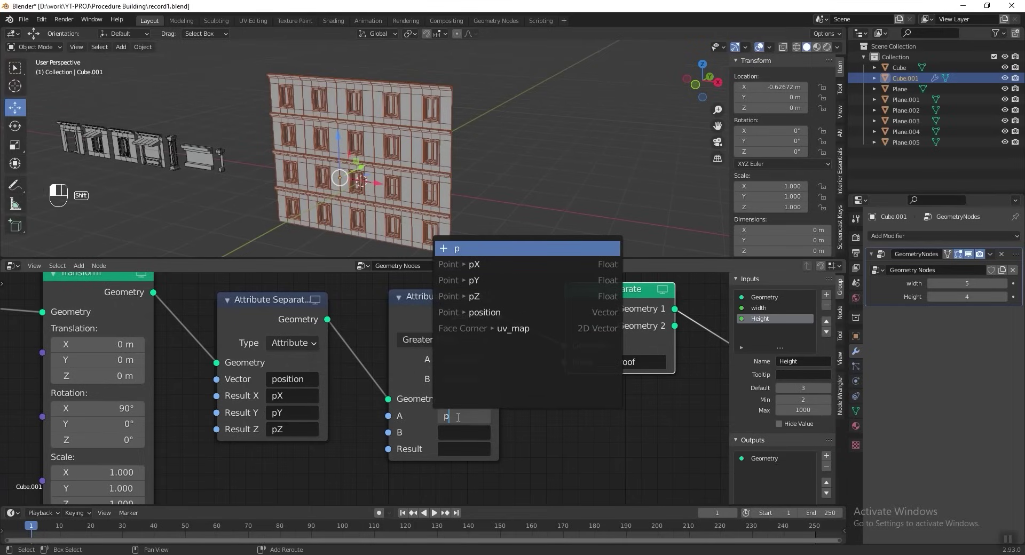
{"action": "type", "text": "Z"}
{"action": "key", "text": "Return"}
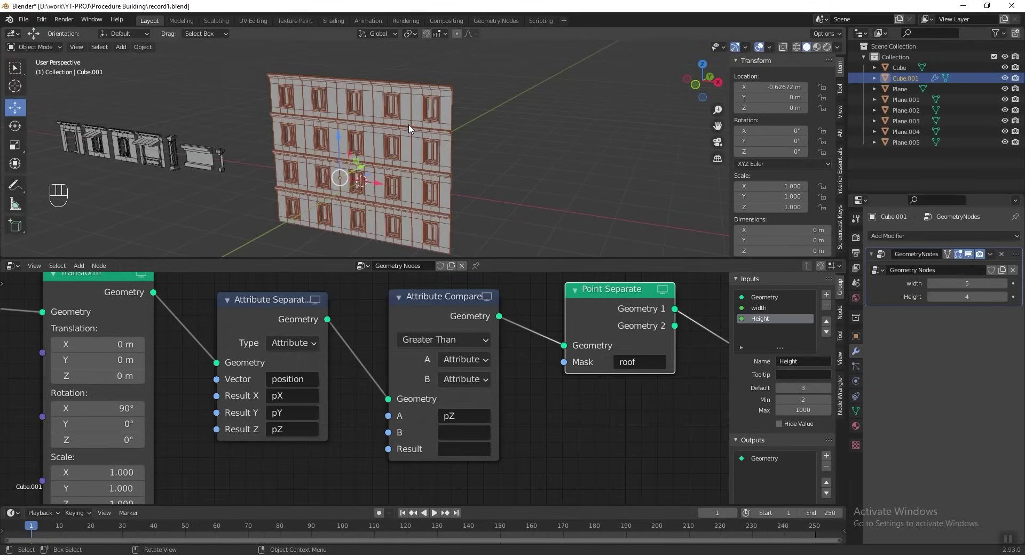
{"action": "left_click", "coordinate": [473, 379]}
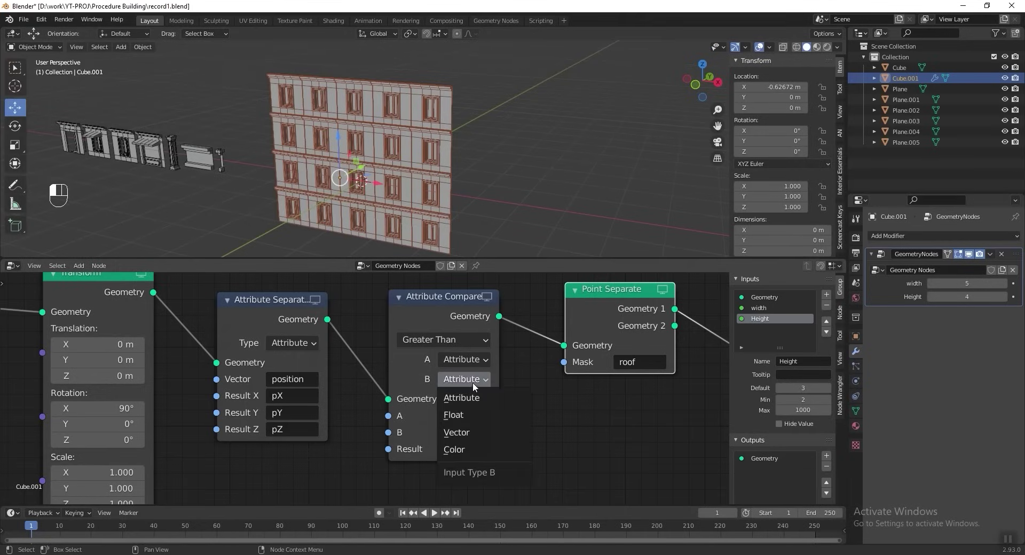
{"action": "left_click", "coordinate": [485, 412]}
{"action": "key", "text": "ctrl+z"}
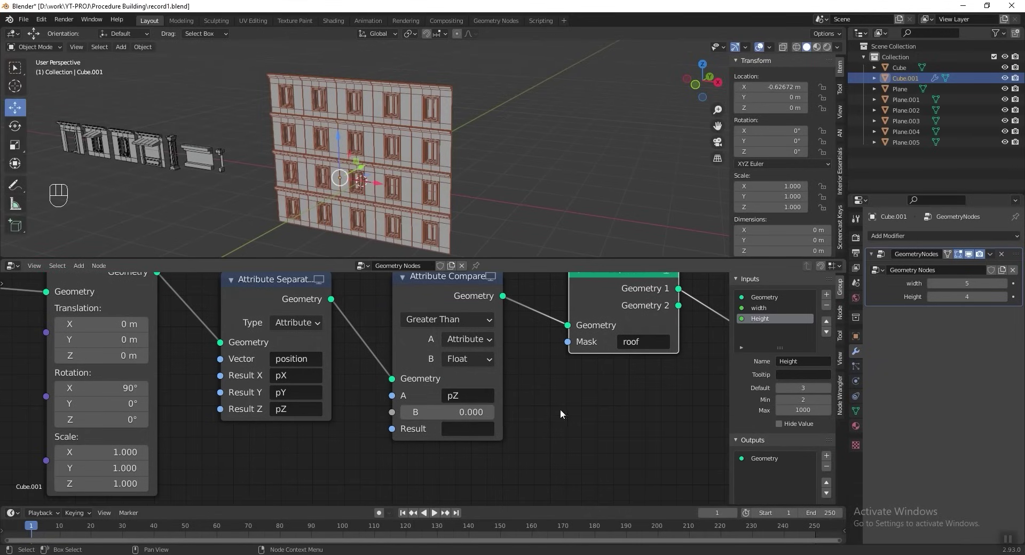
- Name the Attribute Compare node's Result roof, set its B value to 1.100, and save the file
{"action": "middle_click_drag", "start_coordinate": [559, 409], "coordinate": [529, 407]}
{"action": "left_click", "coordinate": [446, 425]}
{"action": "type", "text": "roof"}
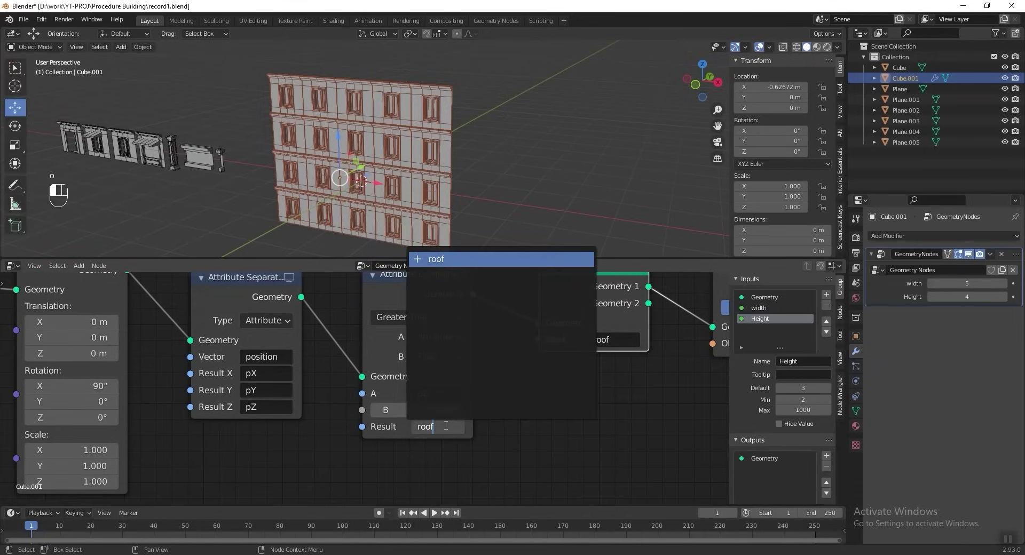
{"action": "key", "text": "Return"}
{"action": "middle_click_drag", "start_coordinate": [417, 412], "coordinate": [417, 462]}
{"action": "mouse_move", "coordinate": [417, 461]}
{"action": "left_mouse_down"}
{"action": "mouse_move", "coordinate": [449, 461]}
{"action": "mouse_move", "coordinate": [436, 461]}
{"action": "left_mouse_up"}
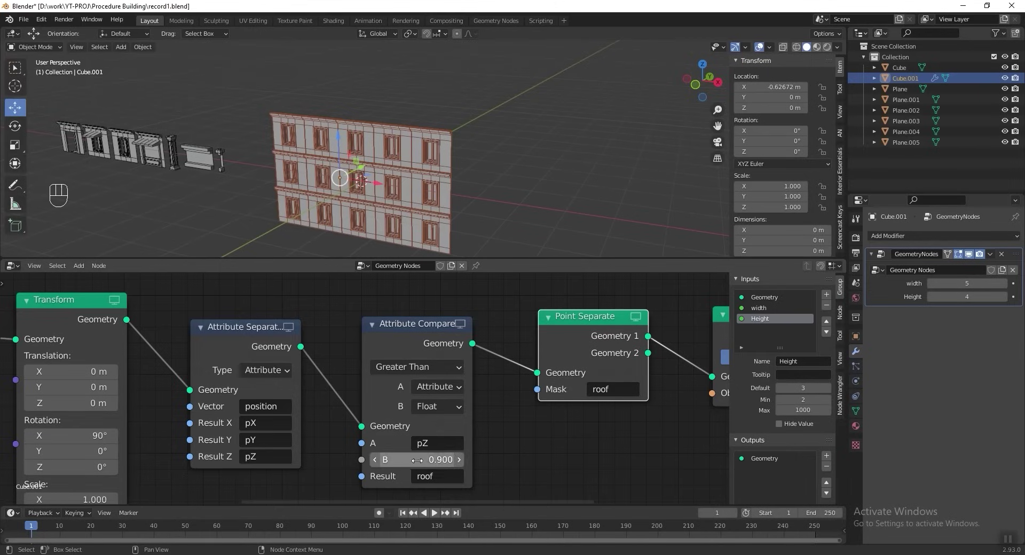
{"action": "key", "text": "ctrl+z"}
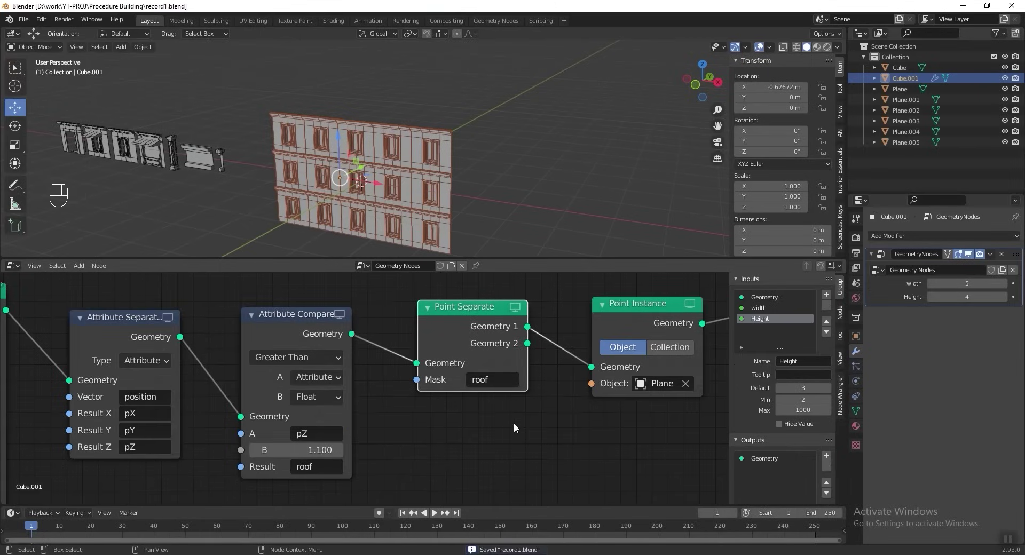
- Duplicate the Point Instance node below the original and pick the roof piece in the viewport as the copy's Object
{"action": "middle_click_drag", "start_coordinate": [484, 412], "coordinate": [377, 415]}
{"action": "left_click_drag", "start_coordinate": [421, 345], "coordinate": [399, 353]}
{"action": "scroll", "coordinate": [357, 354], "scroll_direction": "down", "scroll_amount": 1}
{"action": "left_click", "coordinate": [408, 308]}
{"action": "key", "text": "shift+d"}
{"action": "left_click", "coordinate": [404, 405]}
{"action": "left_click", "coordinate": [461, 465]}
{"action": "left_click", "coordinate": [460, 466]}
{"action": "left_click", "coordinate": [205, 157]}
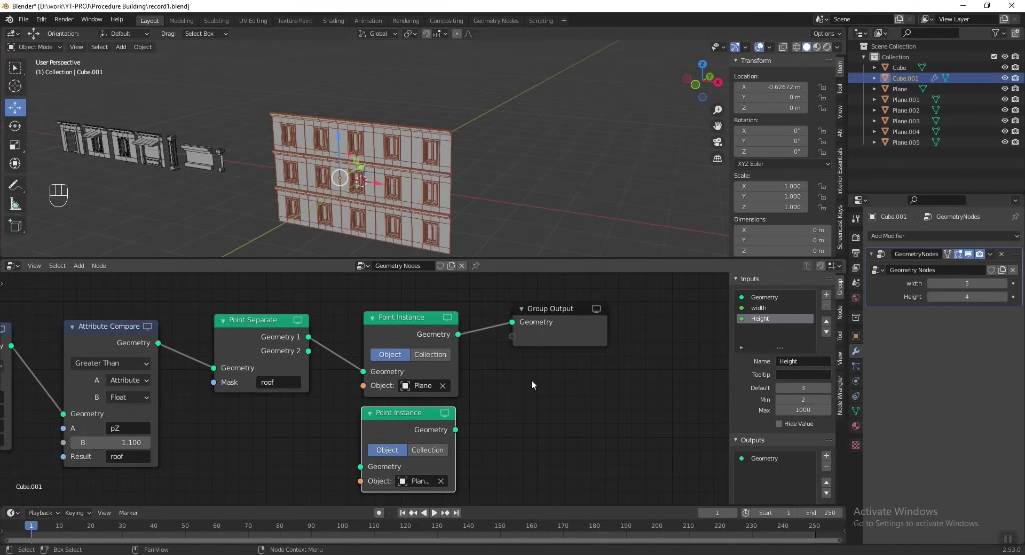
- Insert a Join Geometry node before Group Output and connect the second Point Instance node's Geometry output to it
{"action": "key", "text": "shift+a"}
{"action": "mouse_move", "coordinate": [514, 402]}
{"action": "left_click", "coordinate": [575, 412]}
{"action": "left_click", "coordinate": [483, 313]}
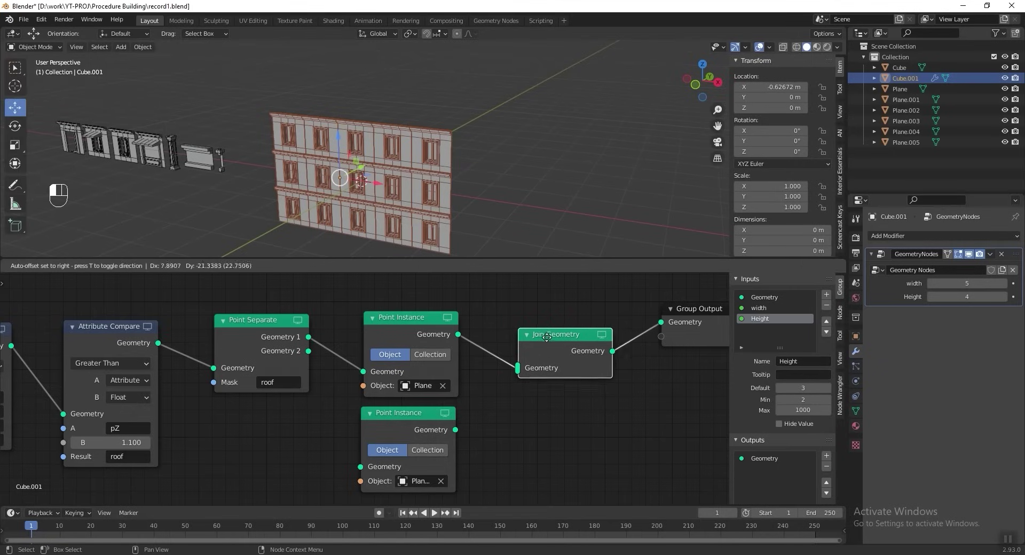
{"action": "left_click_drag", "start_coordinate": [454, 430], "coordinate": [522, 374]}
- Connect Point Separate's Geometry 2 output to the second Point Instance node's Geometry input and save the file
{"action": "middle_click_drag", "start_coordinate": [514, 388], "coordinate": [572, 378]}
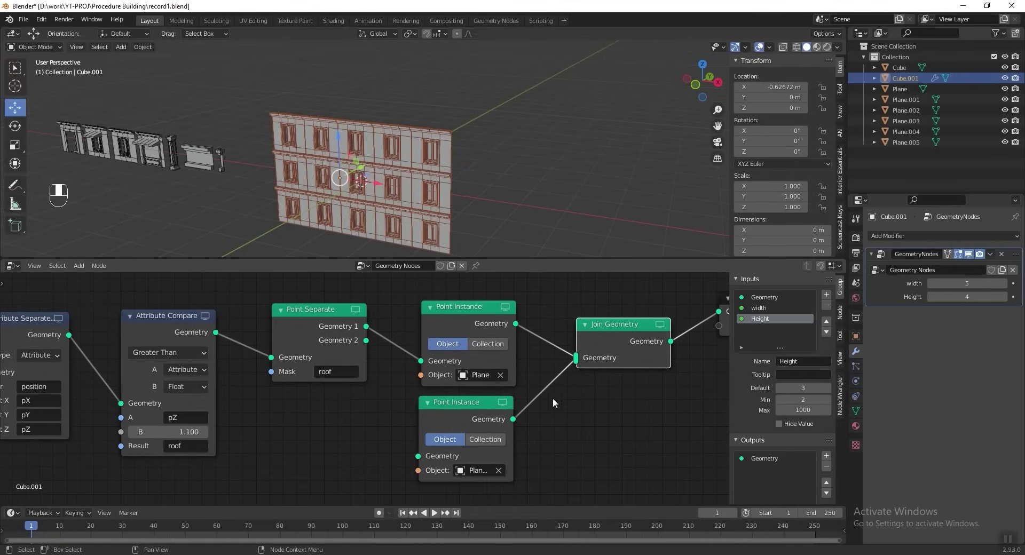
{"action": "left_click_drag", "start_coordinate": [365, 341], "coordinate": [418, 456]}
{"action": "key", "text": "ctrl+s"}
{"action": "middle_click_drag", "start_coordinate": [449, 181], "coordinate": [421, 120]}
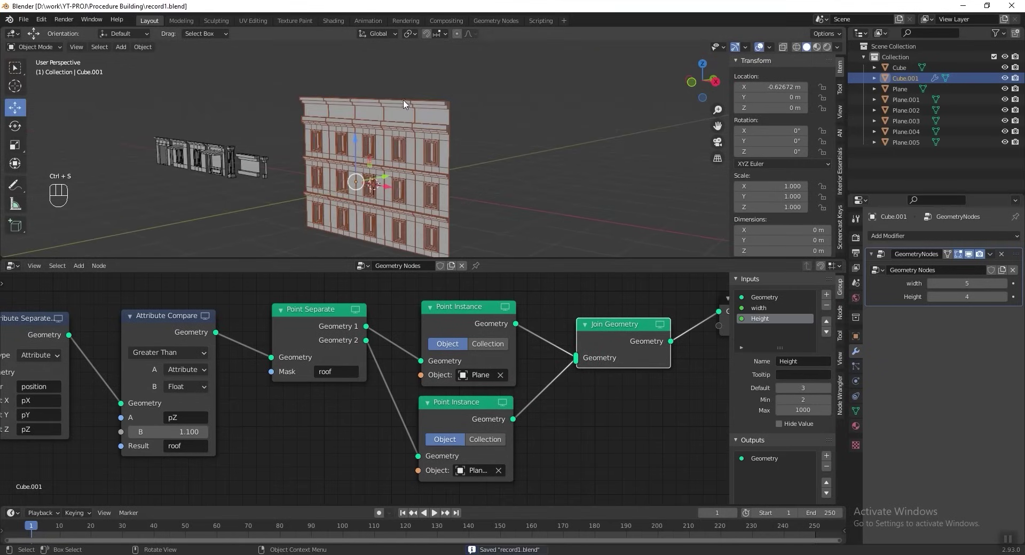
- Raise the modifier's Height to 10 to test the roof placement
{"action": "key", "text": "ctrl+z"}
{"action": "key", "text": "ctrl+z"}
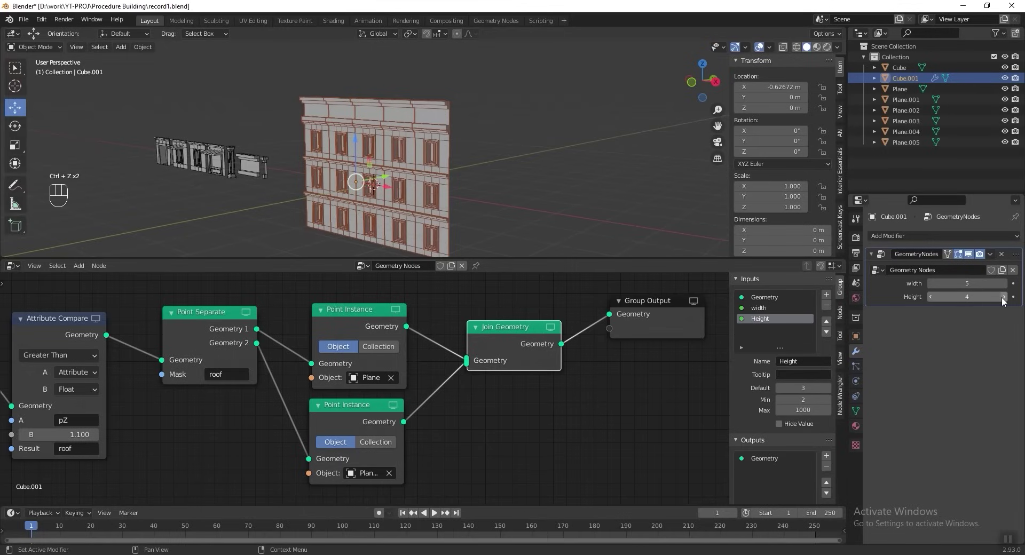
{"action": "left_click", "coordinate": [1002, 297]}
{"action": "left_click", "coordinate": [1002, 297]}
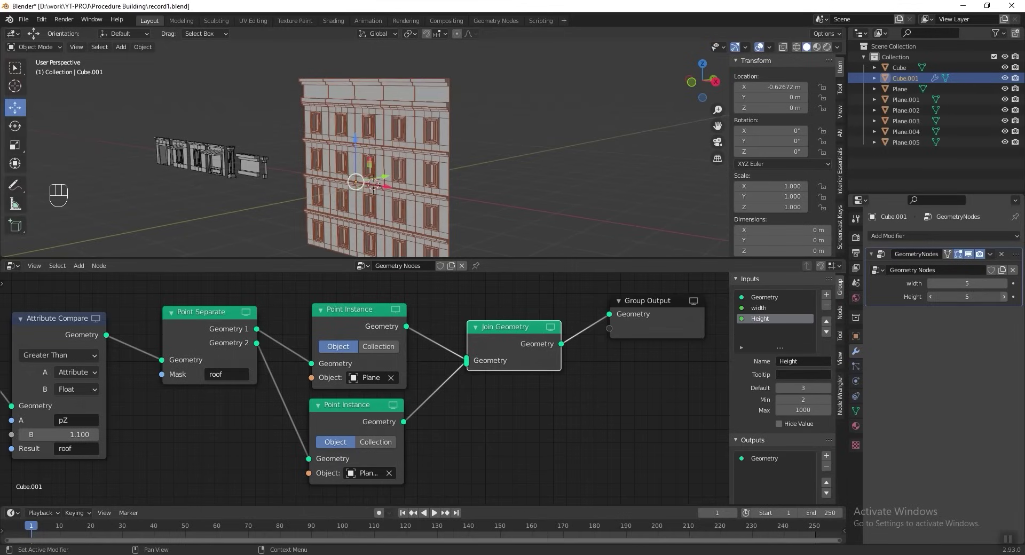
{"action": "middle_click_drag", "start_coordinate": [587, 186], "coordinate": [406, 121]}
{"action": "left_click", "coordinate": [1002, 297]}
{"action": "left_click", "coordinate": [1002, 297]}
{"action": "left_click", "coordinate": [1002, 297]}
{"action": "left_click", "coordinate": [1002, 297]}
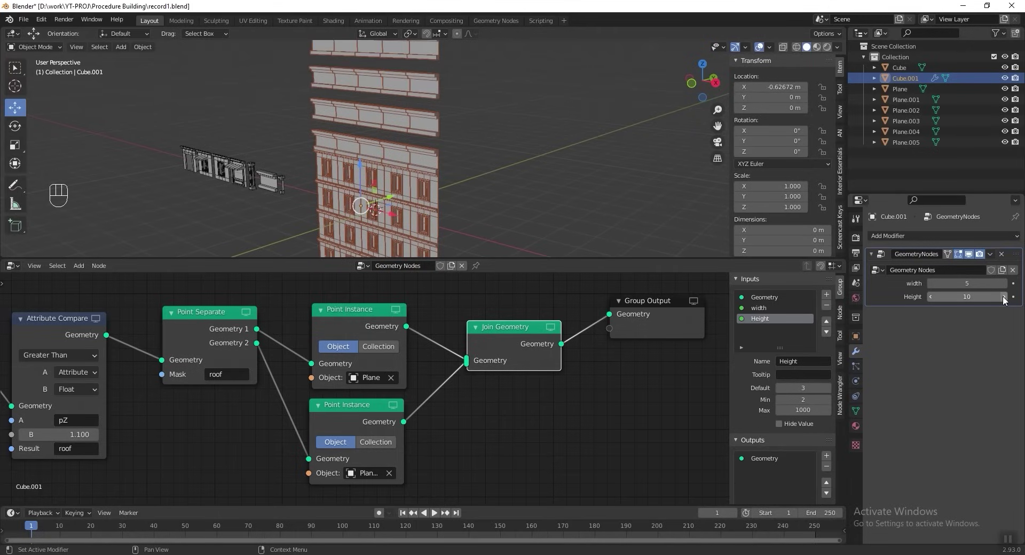
- Add a second Group Input node below the Transform node
{"action": "scroll", "coordinate": [651, 387], "scroll_direction": "down", "scroll_amount": 1}
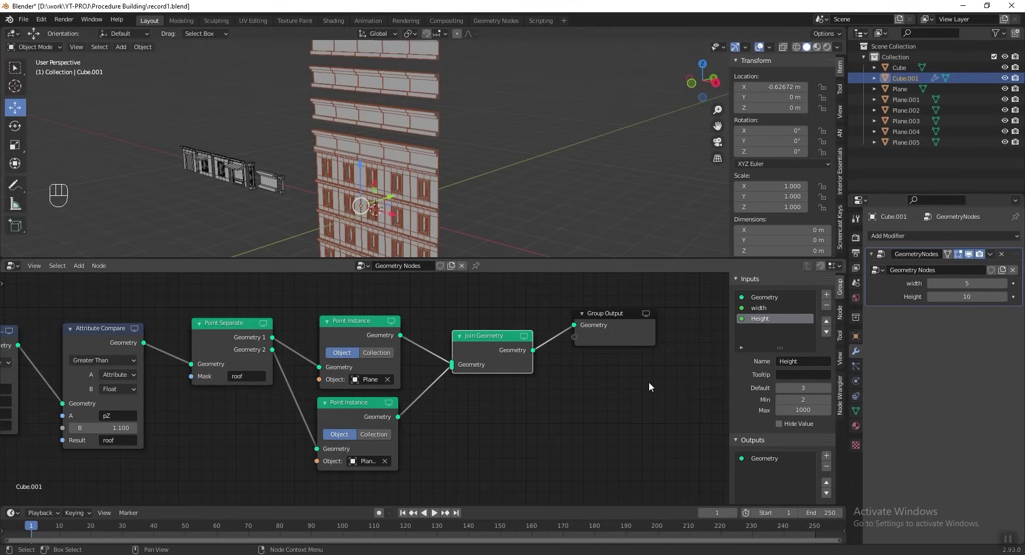
{"action": "middle_click_drag", "start_coordinate": [548, 398], "coordinate": [684, 409]}
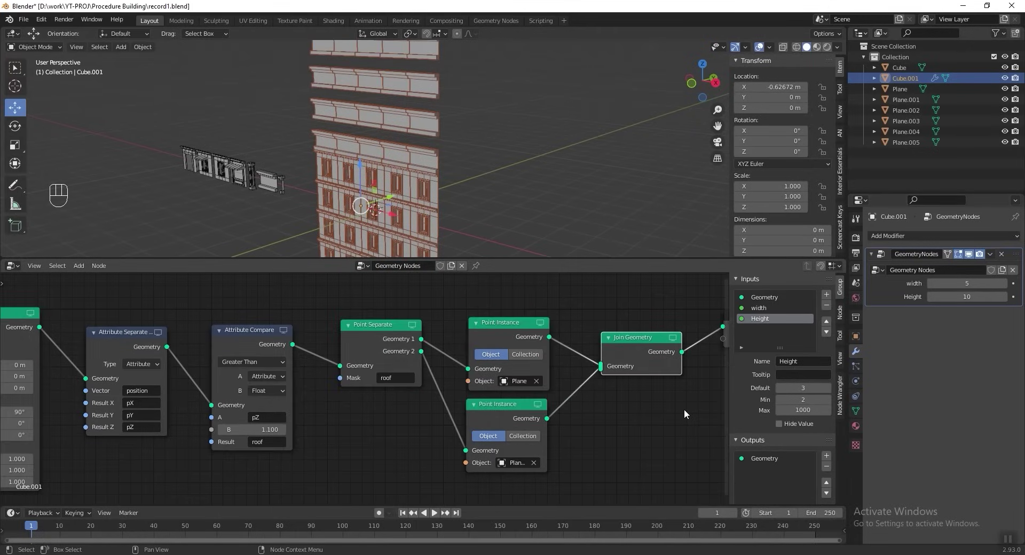
{"action": "middle_click_drag", "start_coordinate": [309, 362], "coordinate": [392, 351]}
{"action": "mouse_move", "coordinate": [333, 327]}
{"action": "left_mouse_down"}
{"action": "mouse_move", "coordinate": [342, 335]}
{"action": "mouse_move", "coordinate": [336, 326]}
{"action": "left_mouse_up"}
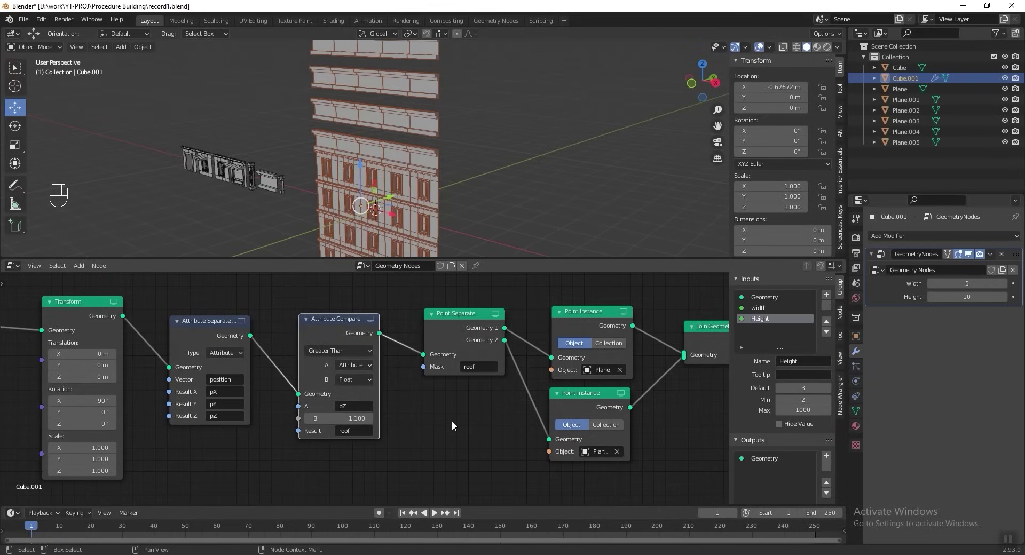
{"action": "middle_click_drag", "start_coordinate": [452, 420], "coordinate": [470, 412]}
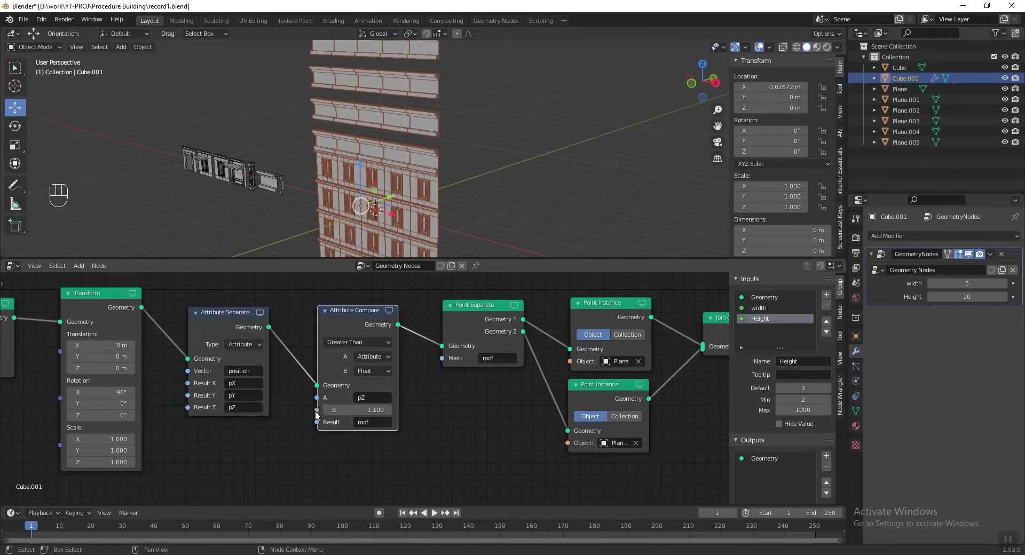
{"action": "middle_click_drag", "start_coordinate": [437, 441], "coordinate": [487, 397]}
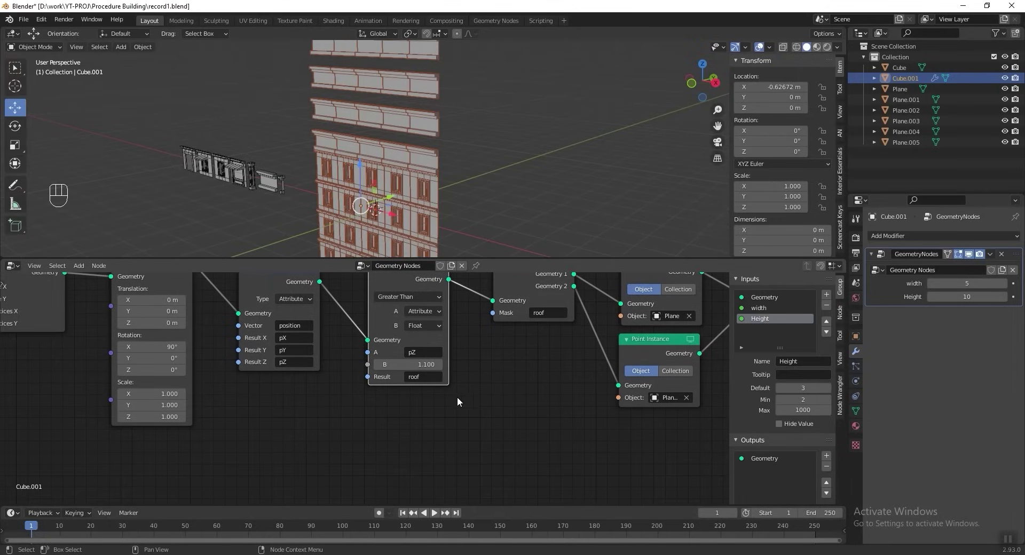
{"action": "key", "text": "shift+a"}
{"action": "mouse_move", "coordinate": [248, 409]}
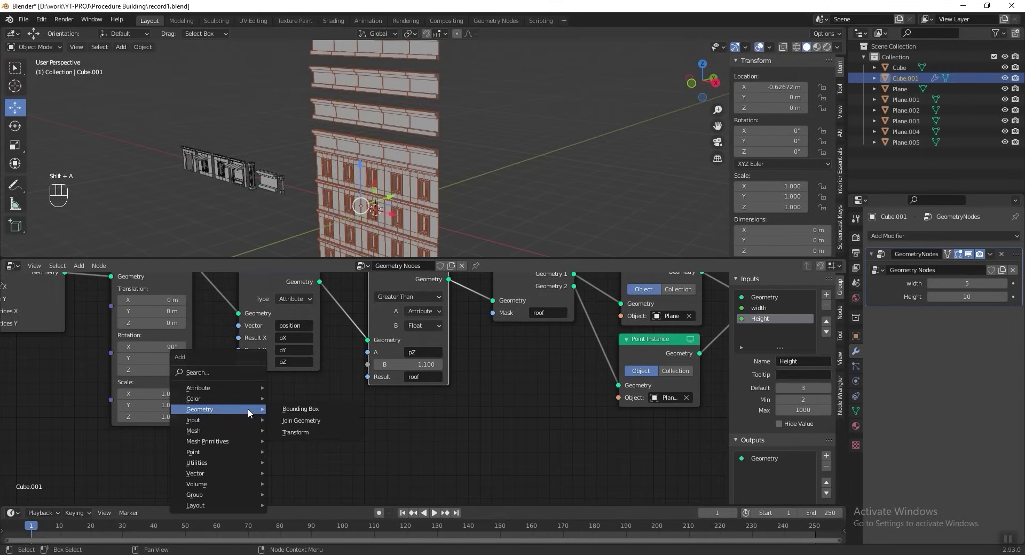
{"action": "mouse_move", "coordinate": [244, 494]}
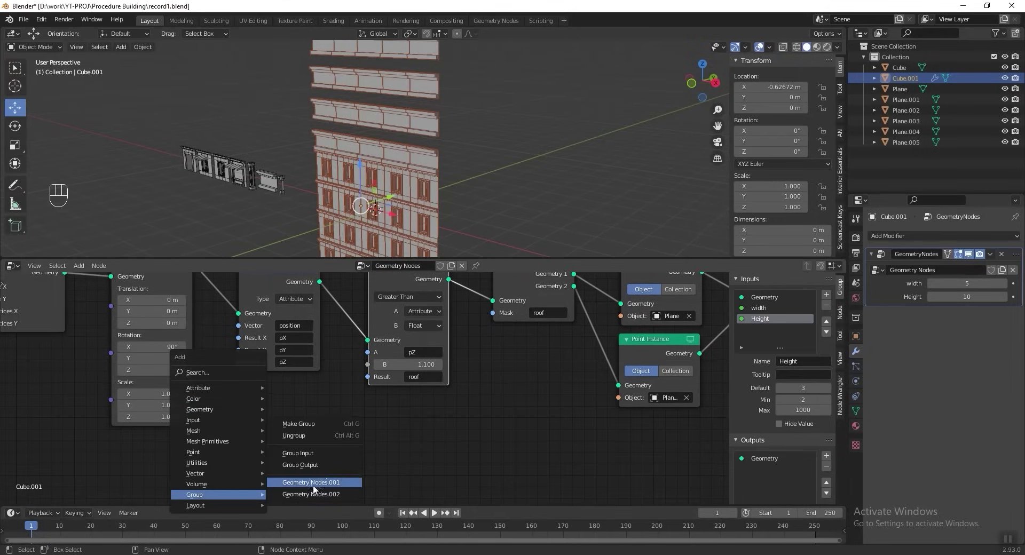
{"action": "left_click", "coordinate": [325, 455]}
{"action": "left_click", "coordinate": [134, 459]}
- Enlarge the node editor and connect the new Group Input's Height output to the Attribute Compare node's B input
{"action": "middle_click_drag", "start_coordinate": [270, 450], "coordinate": [317, 402]}
{"action": "scroll", "coordinate": [318, 400], "scroll_direction": "down", "scroll_amount": 1}
{"action": "left_click_drag", "start_coordinate": [470, 259], "coordinate": [481, 177]}
{"action": "middle_click_drag", "start_coordinate": [490, 252], "coordinate": [485, 298]}
{"action": "scroll", "coordinate": [477, 116], "scroll_direction": "down", "scroll_amount": 1}
{"action": "middle_click_drag", "start_coordinate": [477, 117], "coordinate": [479, 91], "text": "shift"}
{"action": "left_click_drag", "start_coordinate": [258, 454], "coordinate": [403, 329]}
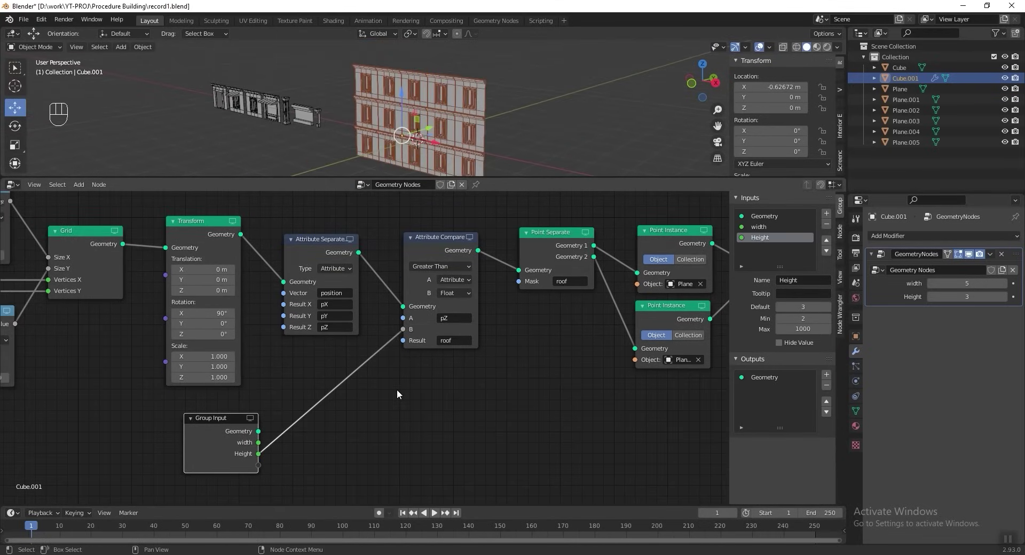
- Insert a Math node set to Divide by 2 on the link between Group Input's Height and Attribute Compare's B
{"action": "key", "text": "shift+a"}
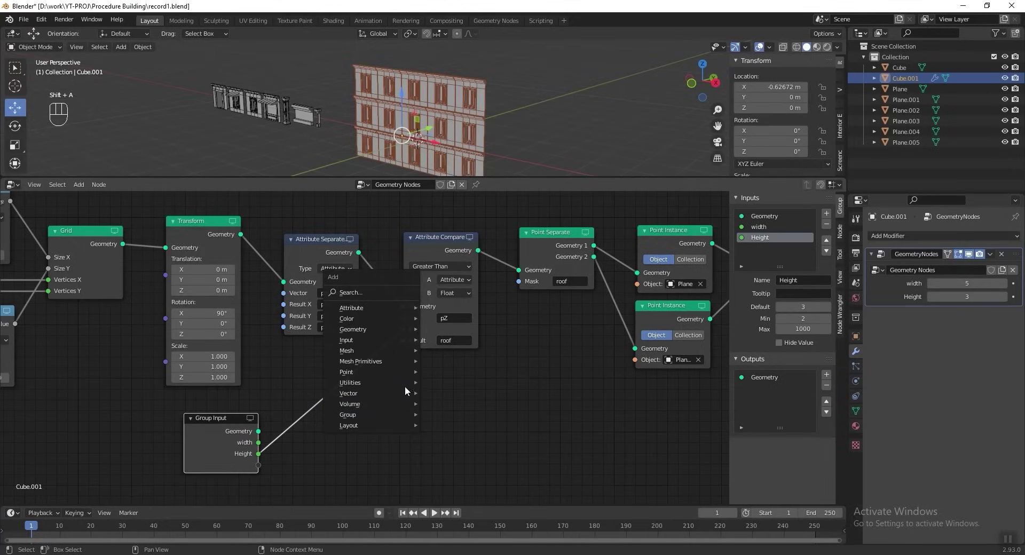
{"action": "mouse_move", "coordinate": [406, 383]}
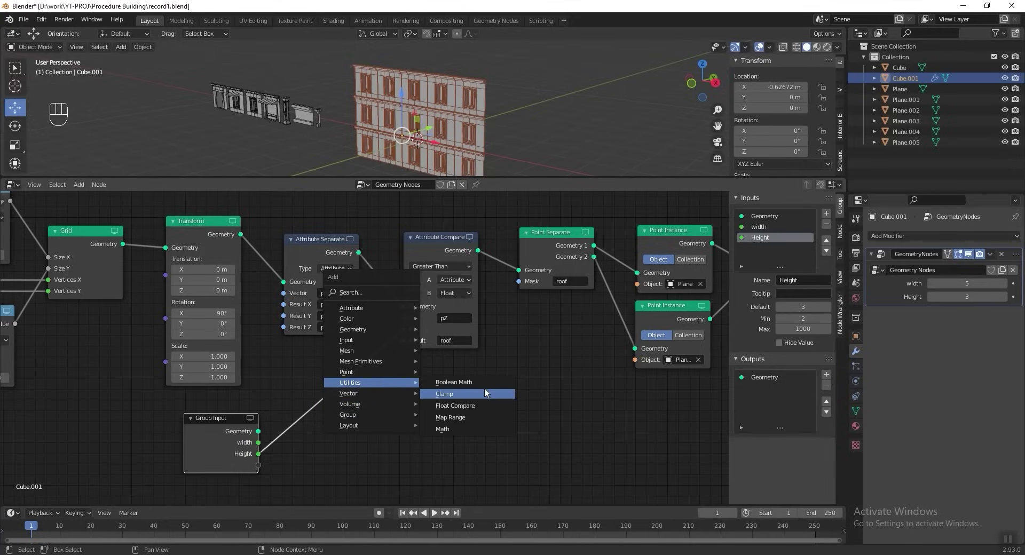
{"action": "left_click", "coordinate": [464, 429]}
{"action": "left_click", "coordinate": [300, 380]}
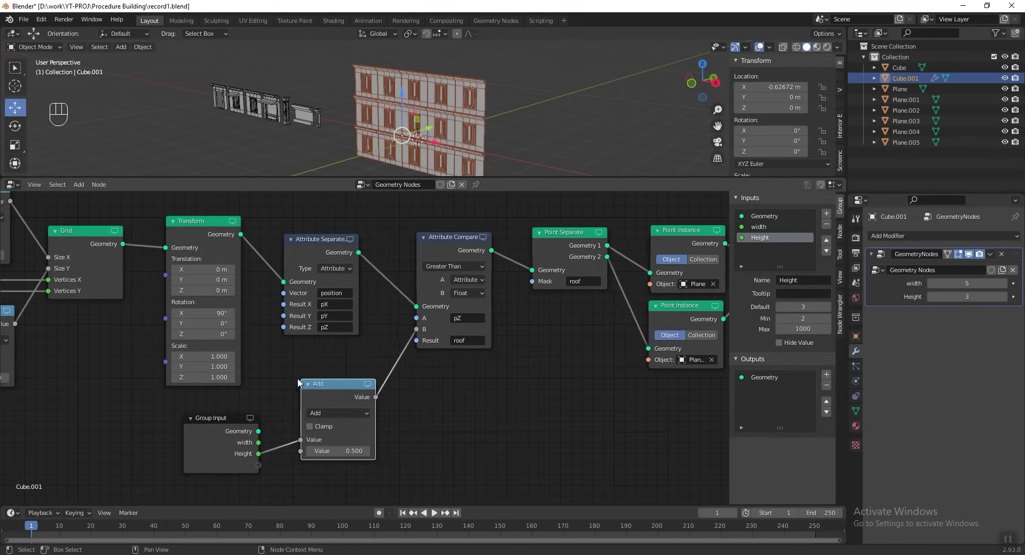
{"action": "left_click", "coordinate": [345, 414]}
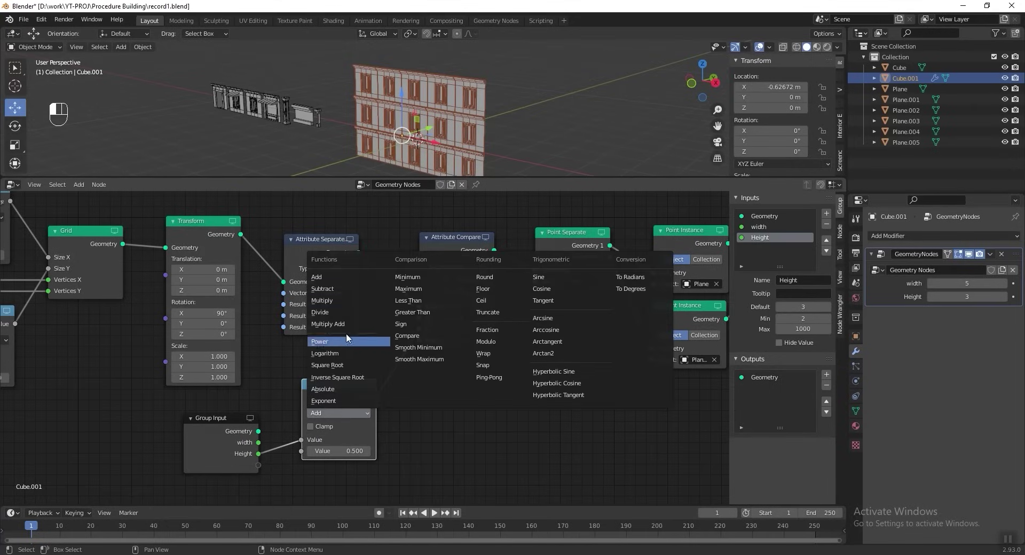
{"action": "left_click", "coordinate": [344, 313]}
{"action": "middle_click_drag", "start_coordinate": [424, 430], "coordinate": [428, 409]}
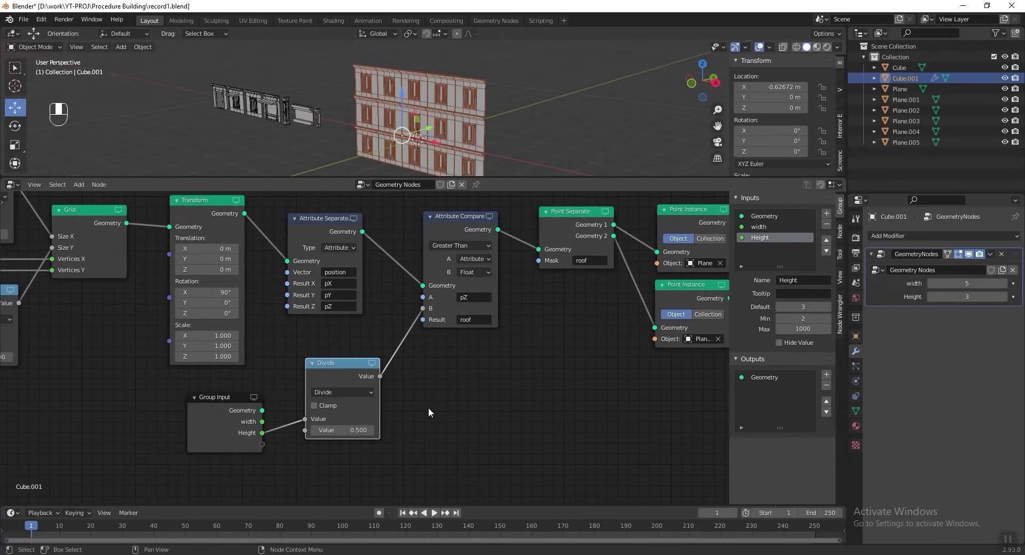
{"action": "left_click", "coordinate": [343, 429]}
{"action": "type", "text": "2"}
{"action": "key", "text": "Return"}
- Duplicate the Divide node and insert the copy on the link between Divide and Attribute Compare
{"action": "key", "text": "shift+d"}
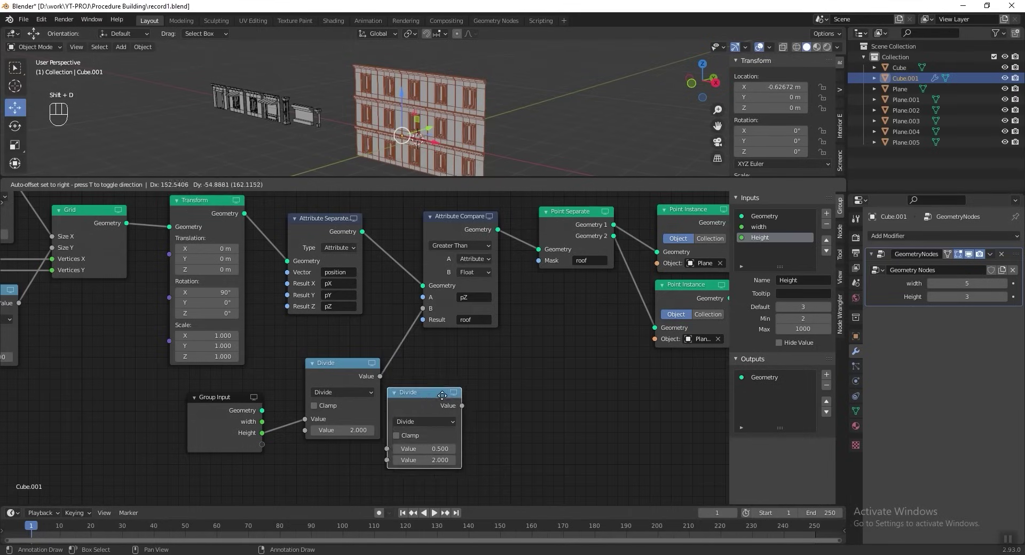
{"action": "left_click", "coordinate": [431, 348]}
{"action": "middle_click_drag", "start_coordinate": [525, 381], "coordinate": [439, 394]}
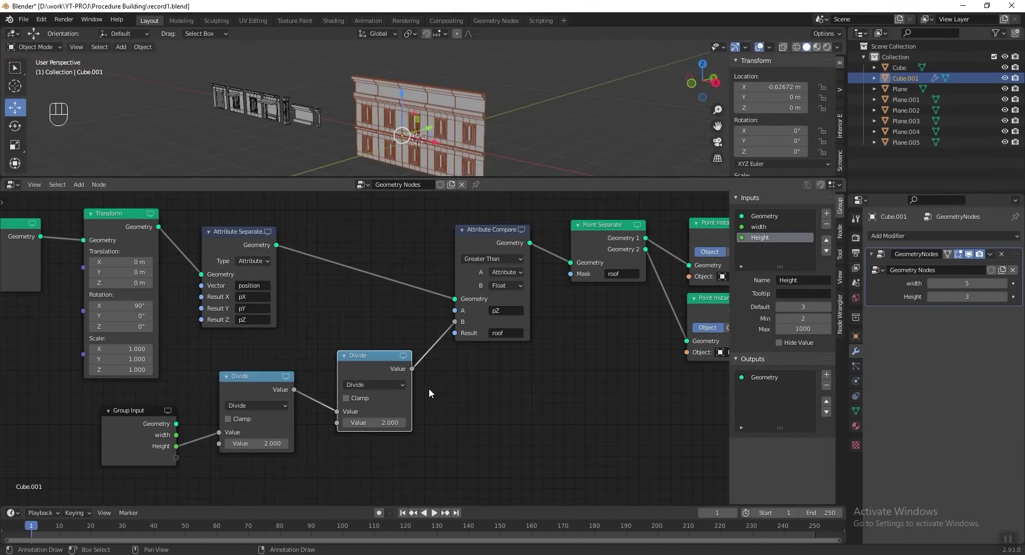
- Change the duplicated math node's operation to Add and set its second value to -0.900
{"action": "left_click", "coordinate": [380, 385]}
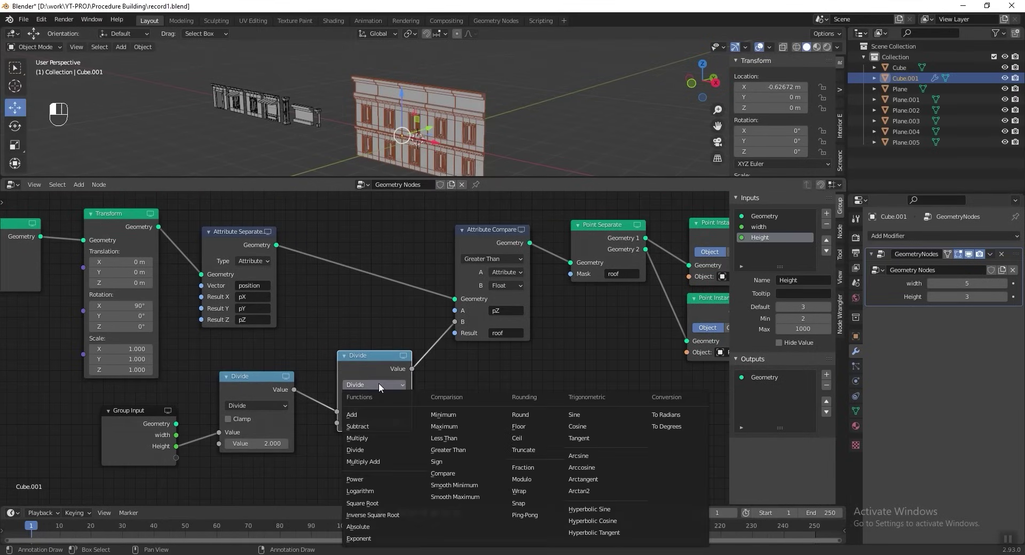
{"action": "left_click", "coordinate": [374, 413]}
{"action": "middle_click_drag", "start_coordinate": [451, 409], "coordinate": [449, 417]}
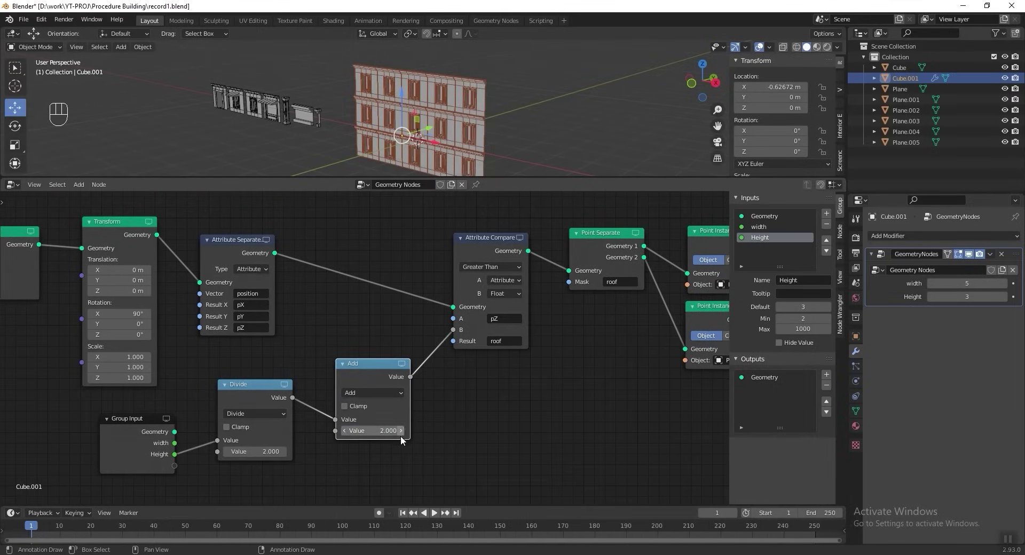
{"action": "left_click_drag", "start_coordinate": [401, 431], "coordinate": [427, 432]}
{"action": "mouse_move", "coordinate": [373, 431]}
{"action": "left_mouse_down"}
{"action": "mouse_move", "coordinate": [344, 430]}
{"action": "mouse_move", "coordinate": [363, 431]}
{"action": "left_mouse_up"}
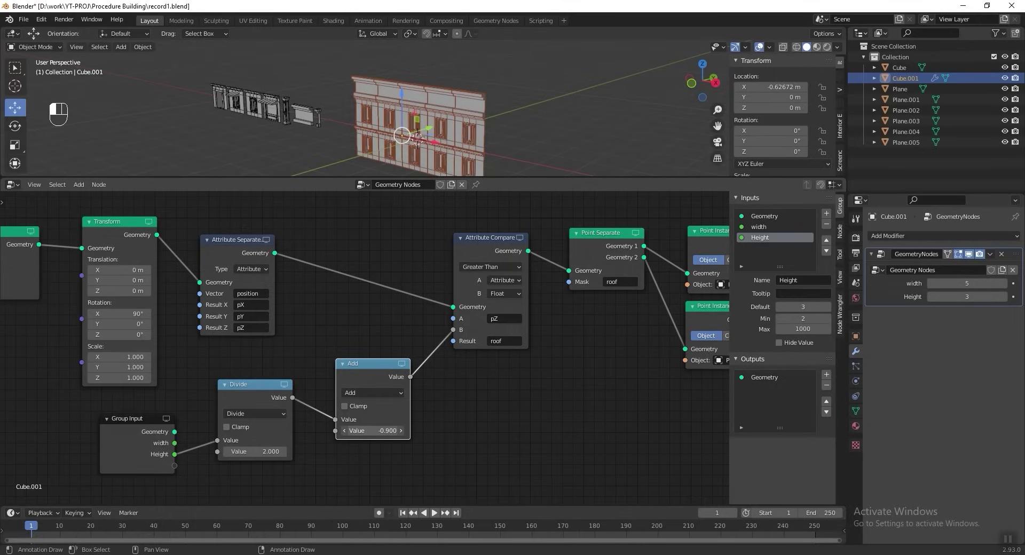
- Test the modifier's Height by stepping it up and down, leave it at 5, and save the file
{"action": "middle_click_drag", "start_coordinate": [472, 455], "coordinate": [411, 455]}
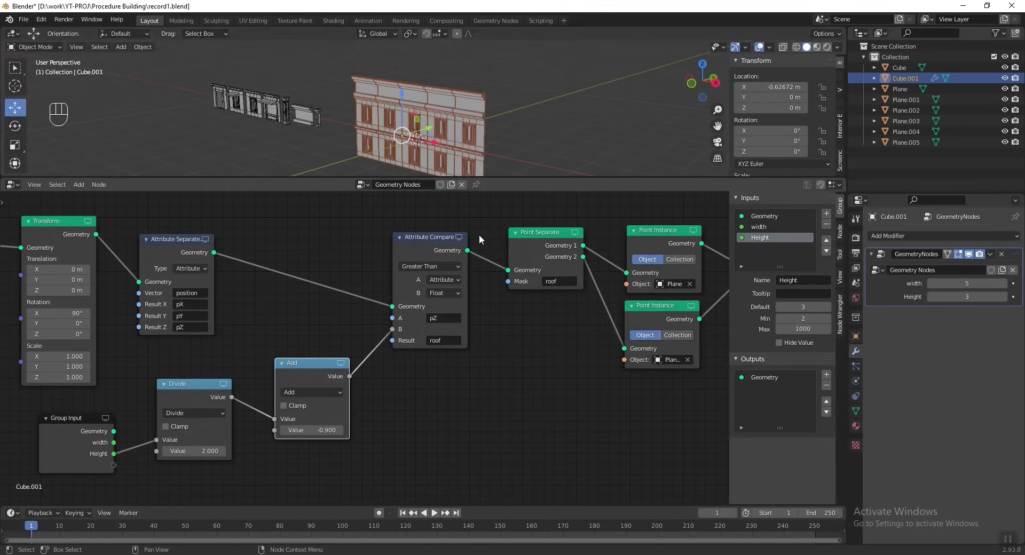
{"action": "scroll", "coordinate": [406, 115], "scroll_direction": "down", "scroll_amount": 1}
{"action": "middle_click_drag", "start_coordinate": [447, 124], "coordinate": [420, 119], "text": "shift"}
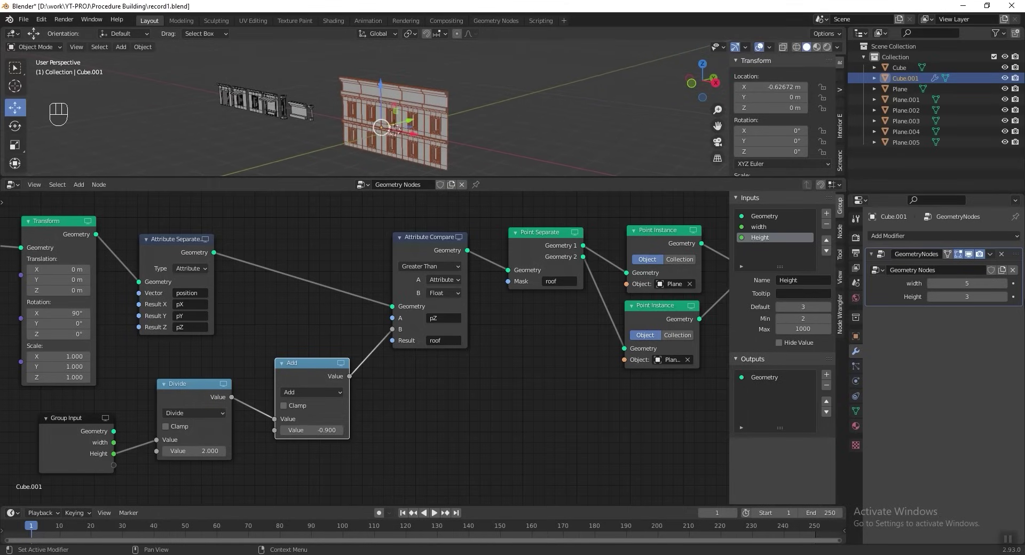
{"action": "left_click", "coordinate": [1004, 297]}
{"action": "left_click", "coordinate": [1003, 296]}
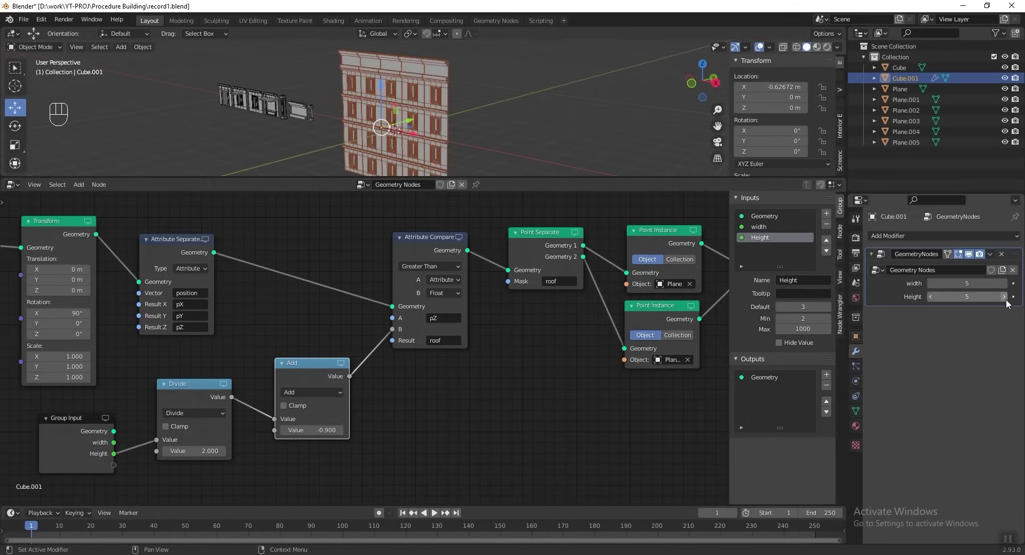
{"action": "left_click", "coordinate": [930, 296]}
{"action": "left_click", "coordinate": [930, 297]}
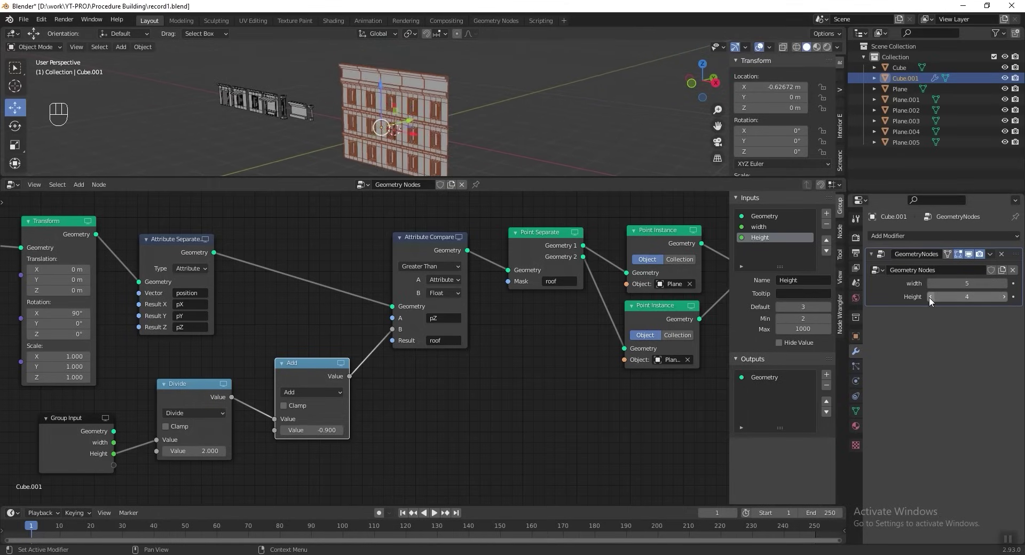
{"action": "left_click", "coordinate": [1004, 297]}
{"action": "left_click", "coordinate": [1004, 297]}
{"action": "middle_click_drag", "start_coordinate": [454, 77], "coordinate": [330, 85], "text": "shift"}
{"action": "key", "text": "ctrl+s"}
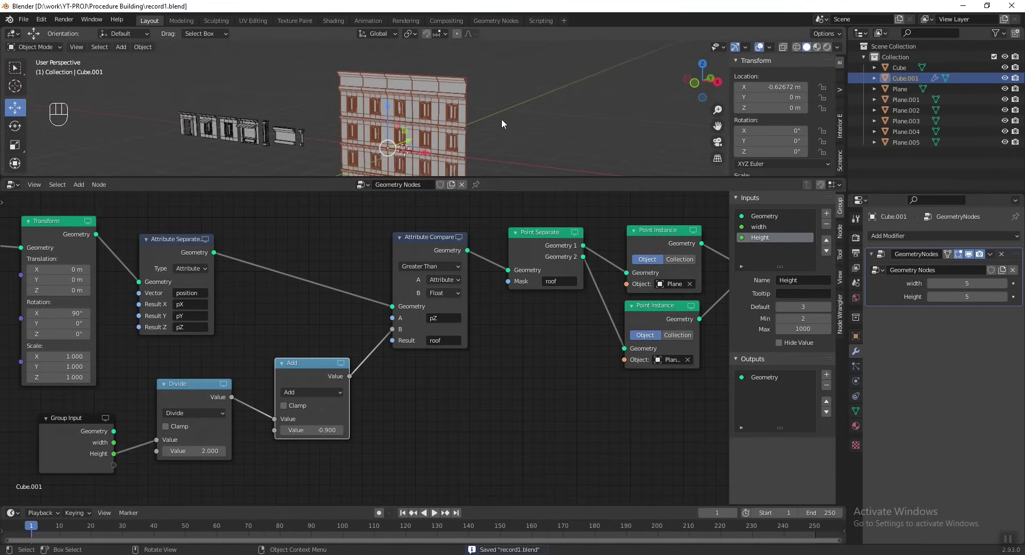
- Duplicate the Point Separate node and insert the copy on the link between Attribute Compare and the original Point Separate
{"action": "middle_click_drag", "start_coordinate": [501, 119], "coordinate": [342, 156]}
{"action": "scroll", "coordinate": [517, 332], "scroll_direction": "down", "scroll_amount": 1}
{"action": "middle_click_drag", "start_coordinate": [558, 320], "coordinate": [375, 329]}
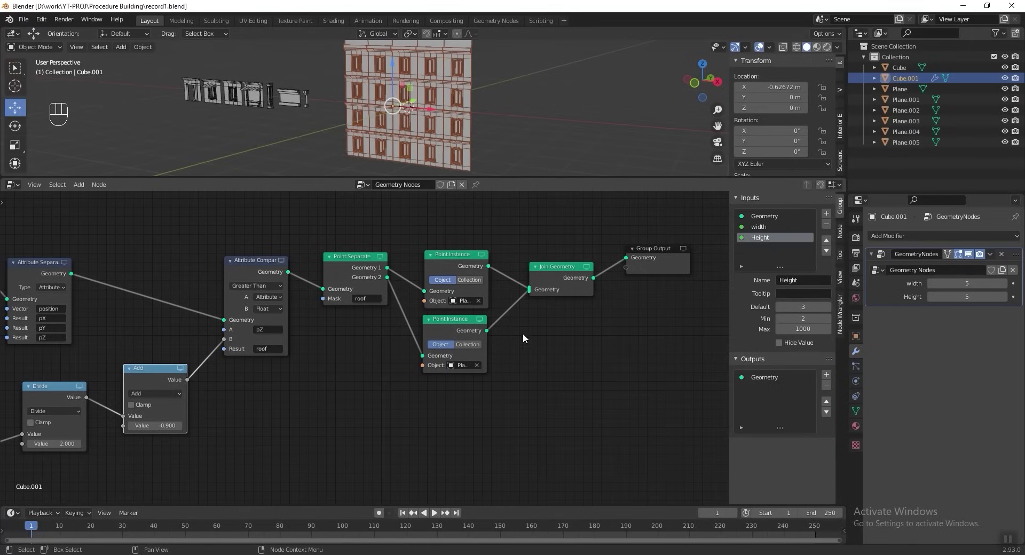
{"action": "middle_click_drag", "start_coordinate": [528, 327], "coordinate": [541, 358]}
{"action": "left_click", "coordinate": [373, 293]}
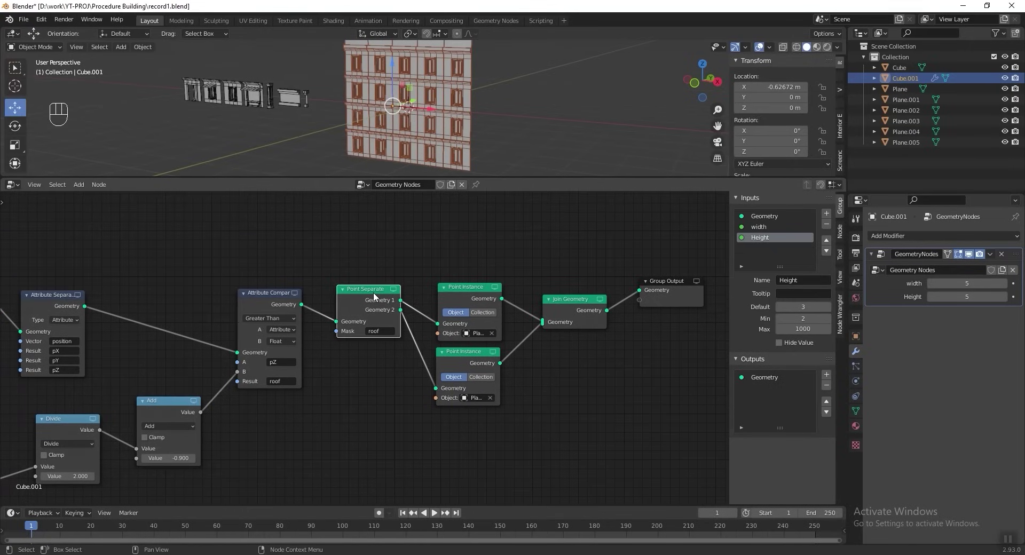
{"action": "left_click_drag", "start_coordinate": [376, 292], "coordinate": [372, 290]}
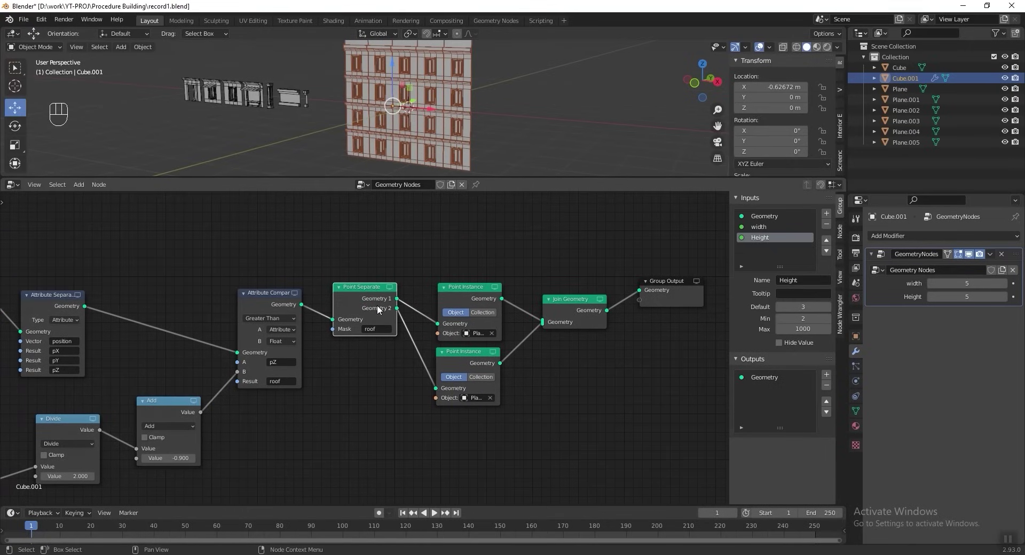
{"action": "key", "text": "shift+d"}
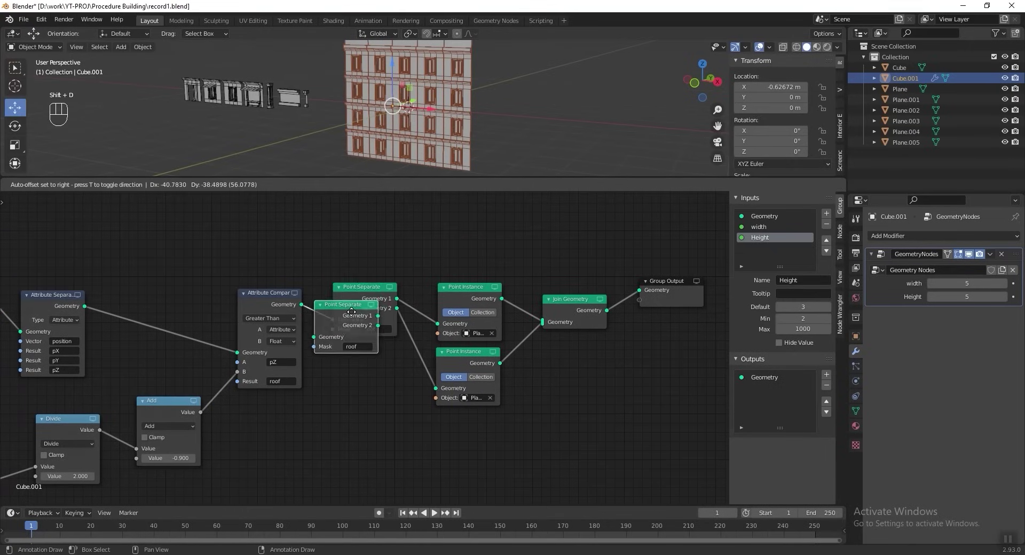
{"action": "left_click", "coordinate": [340, 296]}
- Set the duplicated Point Separate node's Mask to GFloor
{"action": "scroll", "coordinate": [373, 320], "scroll_direction": "up", "scroll_amount": 2}
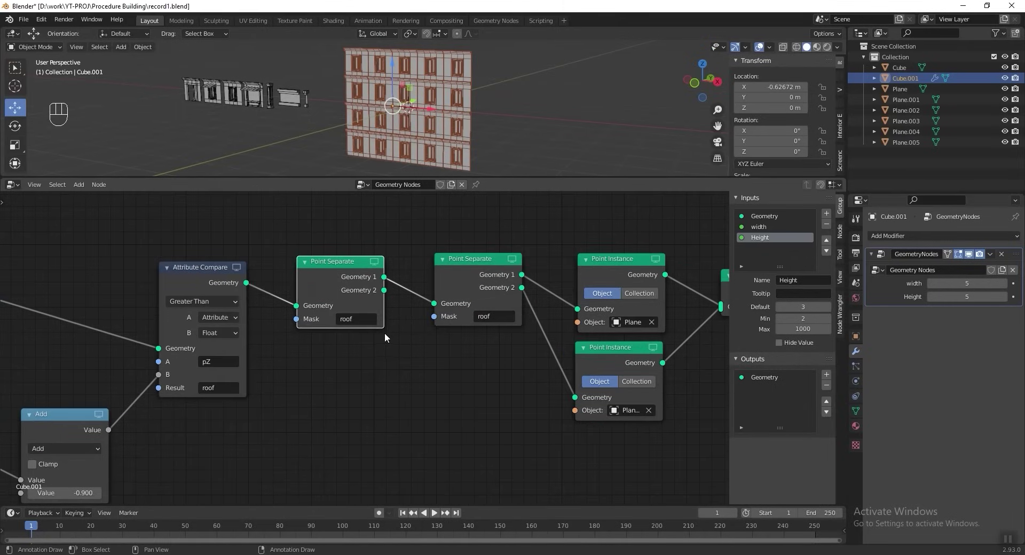
{"action": "left_click", "coordinate": [354, 319]}
{"action": "type", "text": "G"}
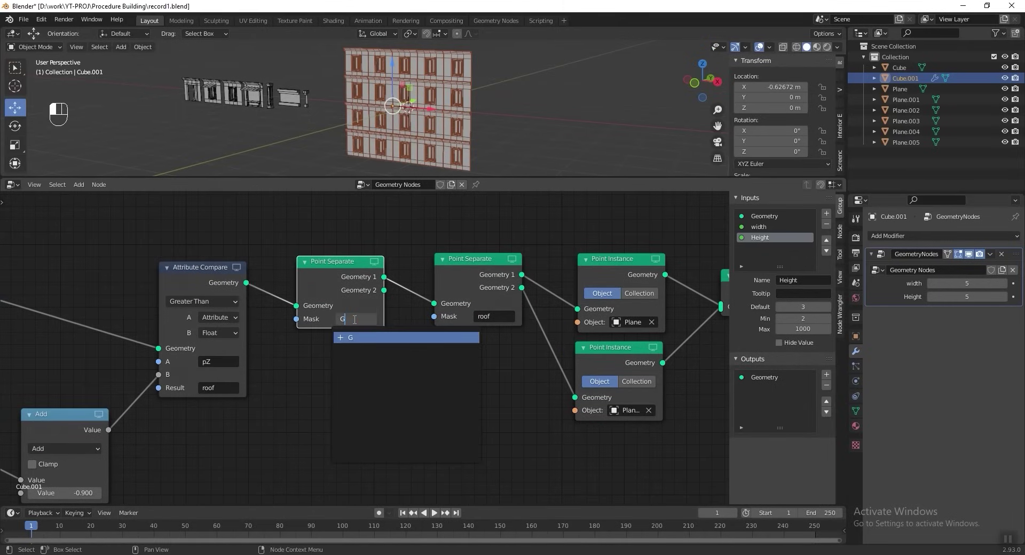
{"action": "type", "text": "Floor"}
{"action": "key", "text": "Return"}
- Duplicate the lower Point Instance node below the roof Point Separate and pick the ground-floor piece from the viewport as its object
{"action": "scroll", "coordinate": [481, 374], "scroll_direction": "down", "scroll_amount": 1}
{"action": "left_click", "coordinate": [585, 366]}
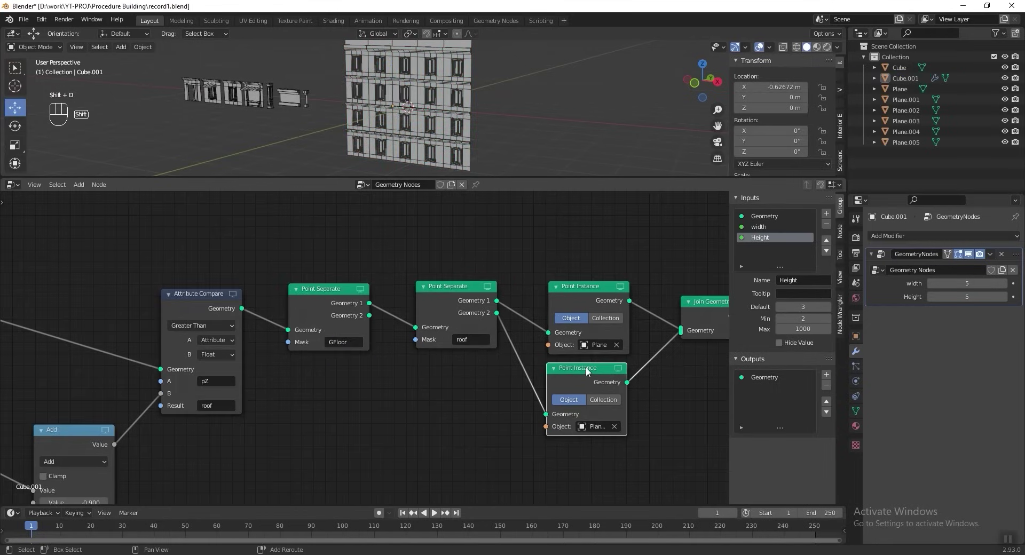
{"action": "key", "text": "shift+d"}
{"action": "left_click", "coordinate": [454, 373]}
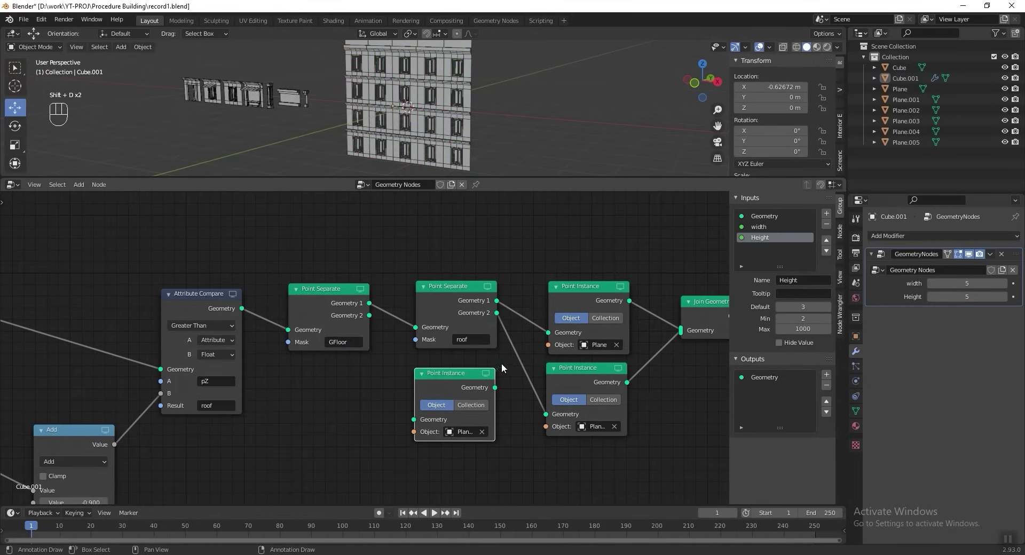
{"action": "middle_click_drag", "start_coordinate": [501, 363], "coordinate": [500, 382]}
{"action": "left_click", "coordinate": [482, 450]}
{"action": "left_click", "coordinate": [482, 451]}
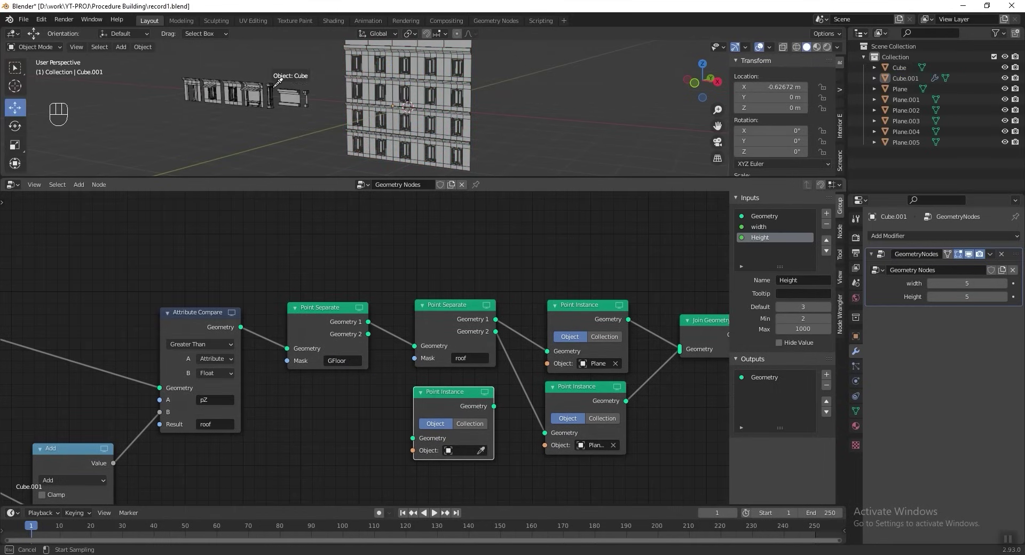
{"action": "left_click", "coordinate": [256, 88]}
- Connect the GFloor Point Separate's Geometry 2 to the new Point Instance, link that node to Join Geometry, and save the file
{"action": "middle_click_drag", "start_coordinate": [409, 416], "coordinate": [406, 418]}
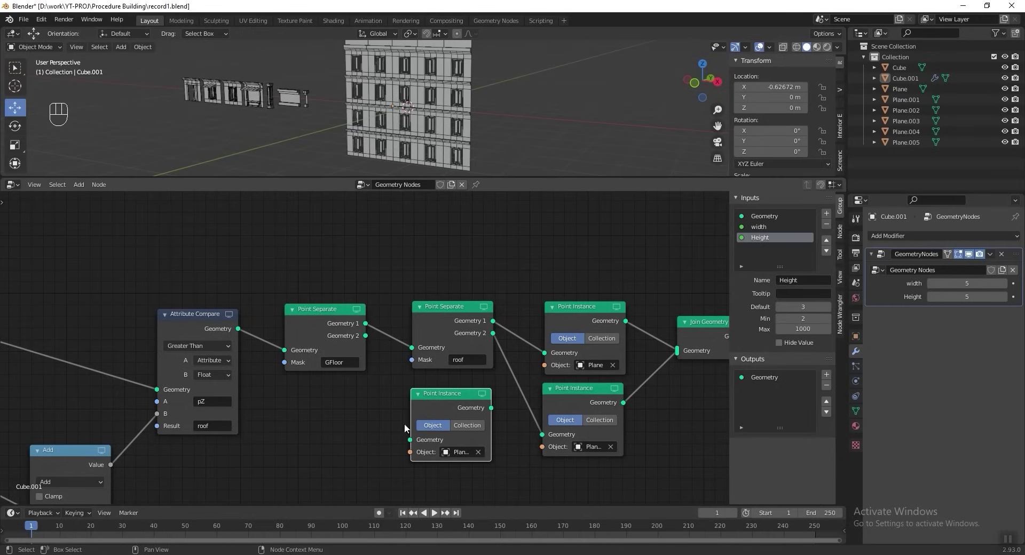
{"action": "left_click_drag", "start_coordinate": [410, 440], "coordinate": [365, 336]}
{"action": "middle_click_drag", "start_coordinate": [507, 409], "coordinate": [489, 411]}
{"action": "left_click_drag", "start_coordinate": [473, 409], "coordinate": [661, 356]}
{"action": "middle_click_drag", "start_coordinate": [512, 139], "coordinate": [506, 137], "text": "shift"}
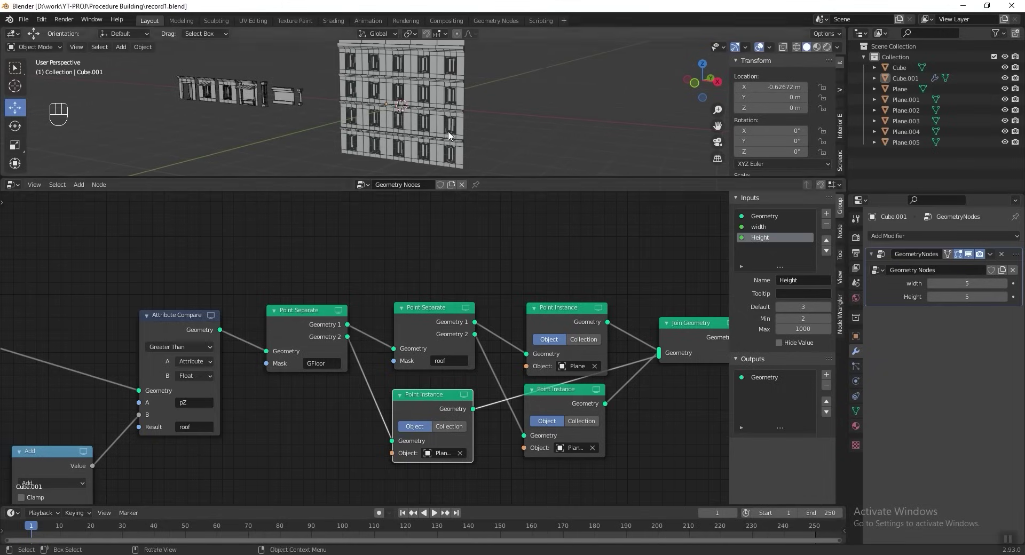
{"action": "middle_click_drag", "start_coordinate": [239, 374], "coordinate": [308, 367]}
{"action": "key", "text": "ctrl+s"}
- Duplicate the Attribute Compare node and insert the copy on the link between it and the GFloor Point Separate
{"action": "left_click_drag", "start_coordinate": [253, 320], "coordinate": [246, 315]}
{"action": "key", "text": "shift+d"}
{"action": "left_click", "coordinate": [322, 306]}
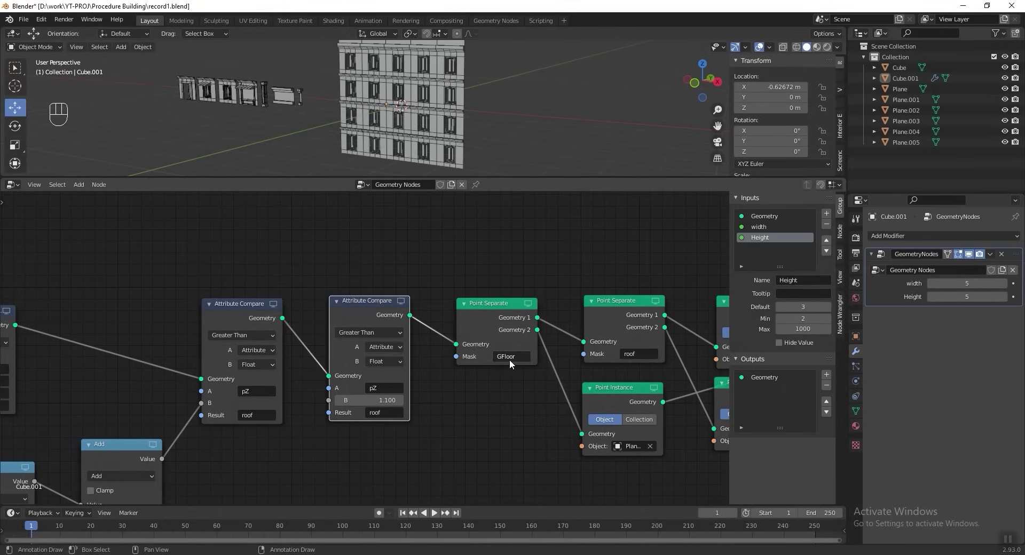
- Set the duplicated Attribute Compare's Result to GFloor and its operation to Less Than
{"action": "key", "text": "ctrl+c"}
{"action": "key", "text": "ctrl+c"}
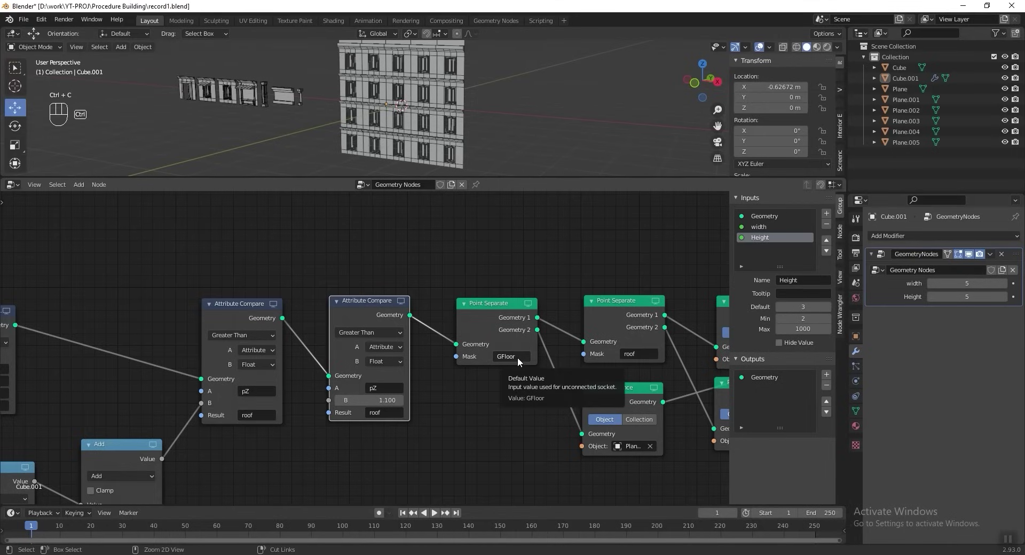
{"action": "key", "text": "ctrl+v"}
{"action": "middle_click_drag", "start_coordinate": [470, 140], "coordinate": [467, 130]}
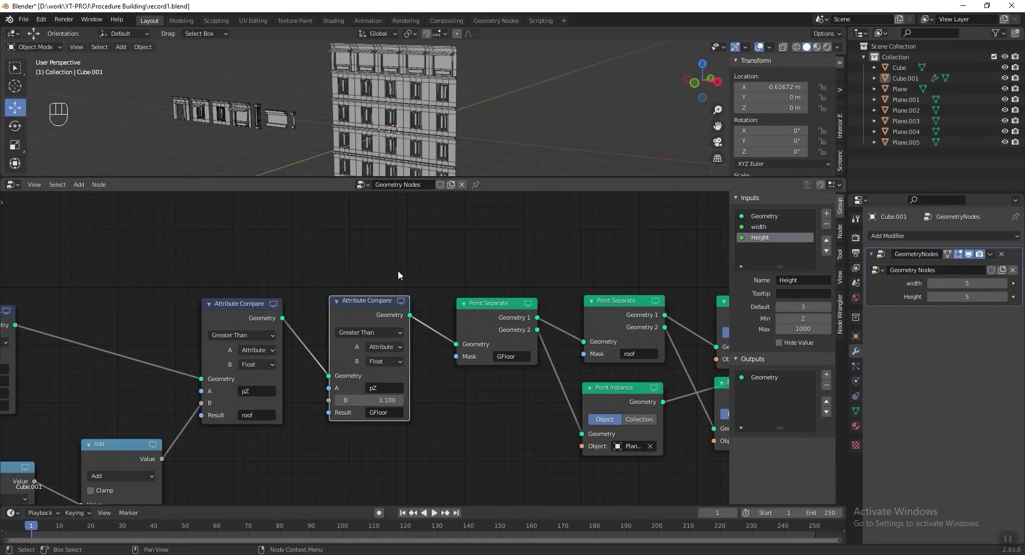
{"action": "left_click", "coordinate": [372, 332]}
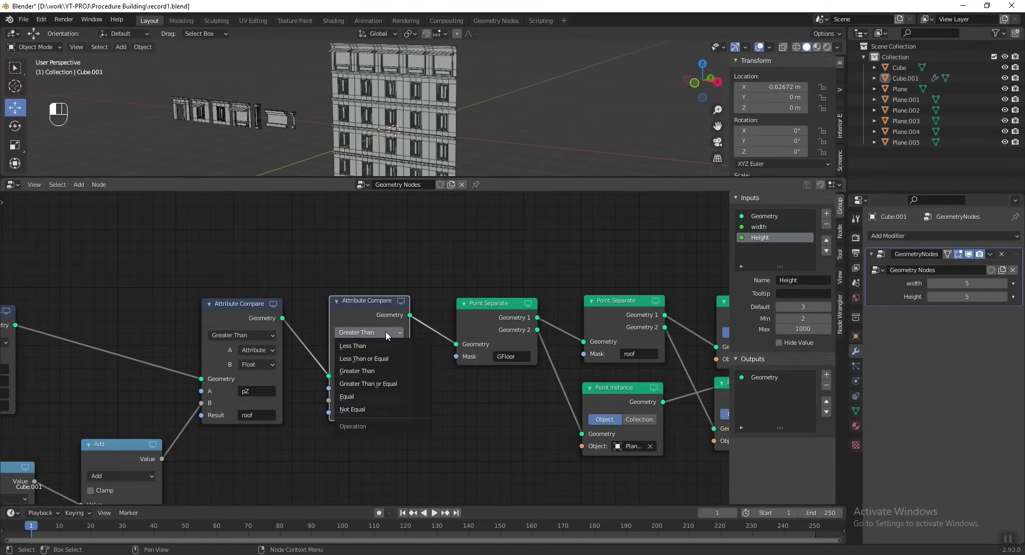
{"action": "left_click", "coordinate": [386, 347]}
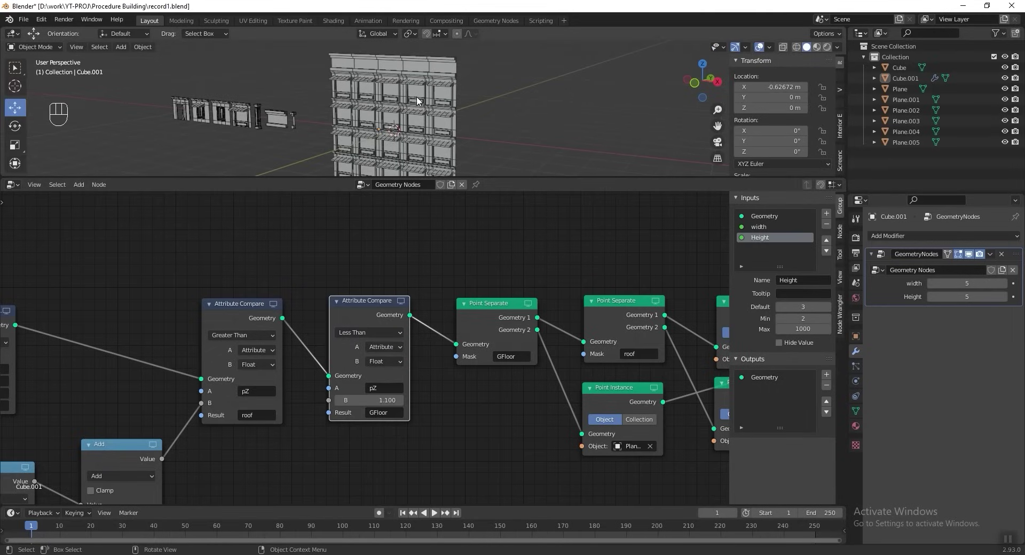
- Duplicate the Group Input, Divide and Add nodes together and connect the copied Add to the Less Than Attribute Compare's B
{"action": "scroll", "coordinate": [411, 143], "scroll_direction": "down", "scroll_amount": 1}
{"action": "scroll", "coordinate": [427, 395], "scroll_direction": "down", "scroll_amount": 4}
{"action": "middle_click_drag", "start_coordinate": [389, 443], "coordinate": [581, 366]}
{"action": "left_click_drag", "start_coordinate": [454, 458], "coordinate": [168, 386]}
{"action": "key", "text": "shift"}
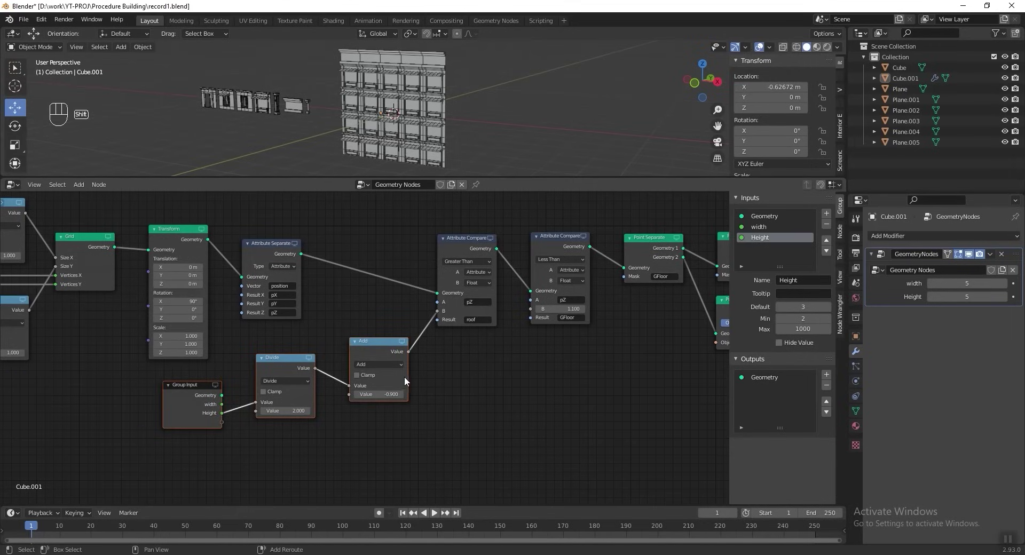
{"action": "key", "text": "shift+d"}
{"action": "left_click", "coordinate": [454, 427]}
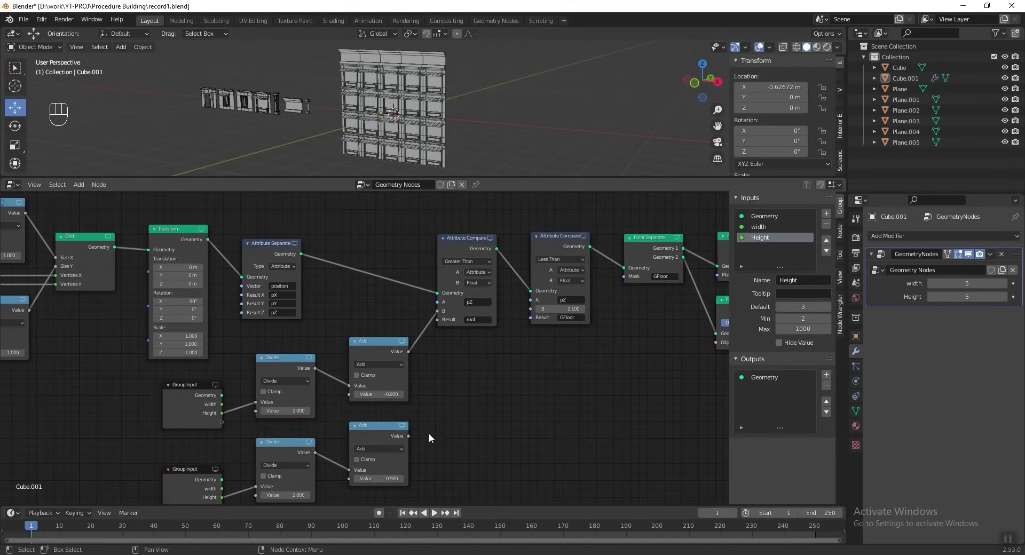
{"action": "left_click_drag", "start_coordinate": [381, 430], "coordinate": [531, 309]}
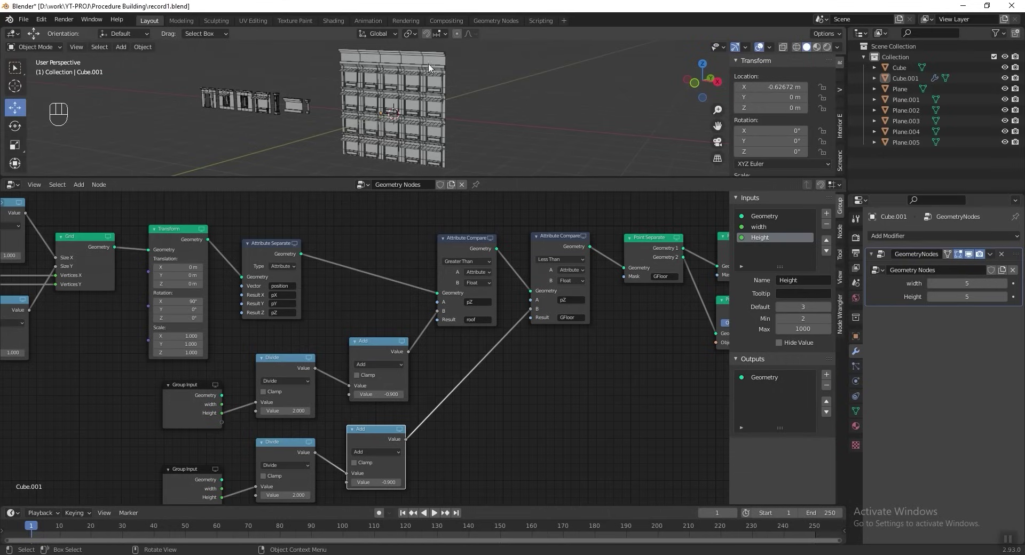
- Annotate the viewport beside the building with an upward arrow labelled +Z and a downward arrow labelled -Z
{"action": "left_click_drag", "start_coordinate": [425, 353], "coordinate": [260, 379]}
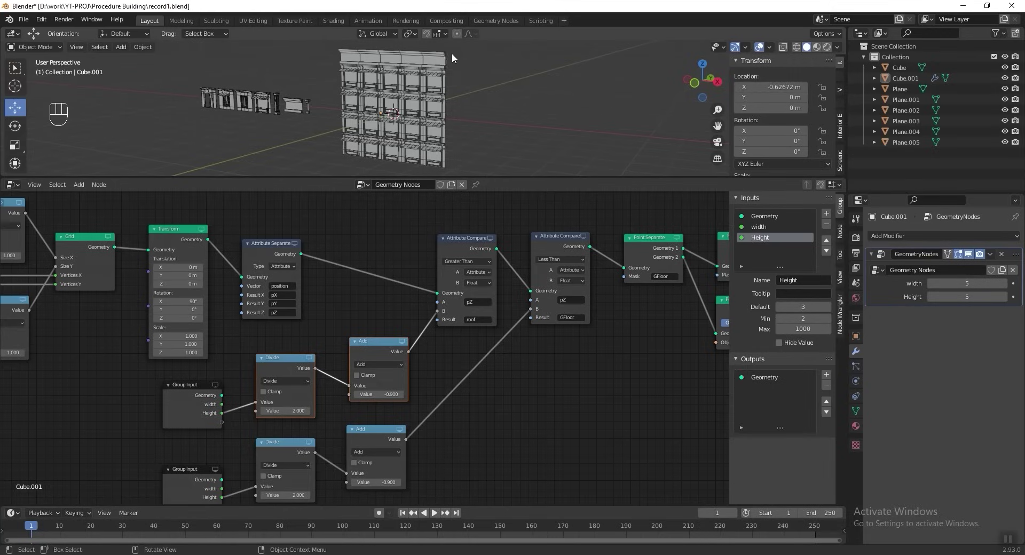
{"action": "scroll", "coordinate": [22, 129], "scroll_direction": "down", "scroll_amount": 3}
{"action": "left_click", "coordinate": [15, 123]}
{"action": "mouse_move", "coordinate": [464, 128]}
{"action": "left_mouse_down"}
{"action": "mouse_move", "coordinate": [469, 58]}
{"action": "mouse_move", "coordinate": [475, 69]}
{"action": "mouse_move", "coordinate": [503, 63]}
{"action": "mouse_move", "coordinate": [493, 75]}
{"action": "mouse_move", "coordinate": [526, 73]}
{"action": "left_mouse_up"}
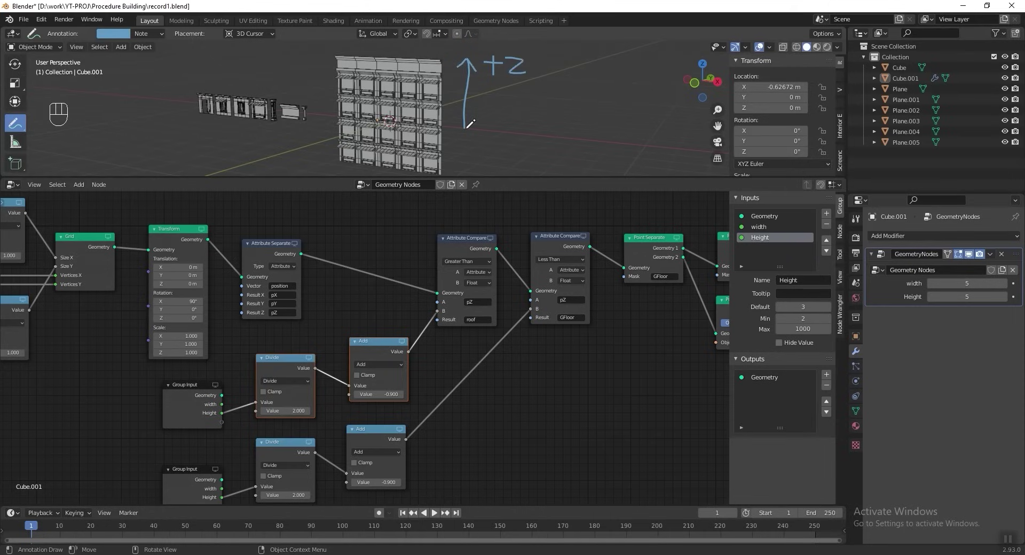
{"action": "middle_click_drag", "start_coordinate": [467, 128], "coordinate": [465, 105], "text": "shift"}
{"action": "mouse_move", "coordinate": [463, 110]}
{"action": "left_mouse_down"}
{"action": "mouse_move", "coordinate": [468, 154]}
{"action": "mouse_move", "coordinate": [530, 136]}
{"action": "mouse_move", "coordinate": [532, 156]}
{"action": "left_mouse_up"}
{"action": "mouse_move", "coordinate": [473, 103]}
{"action": "middle_mouse_down", "text": "shift"}
{"action": "mouse_move", "coordinate": [474, 124]}
{"action": "mouse_move", "coordinate": [482, 105]}
{"action": "middle_mouse_up", "text": "shift"}
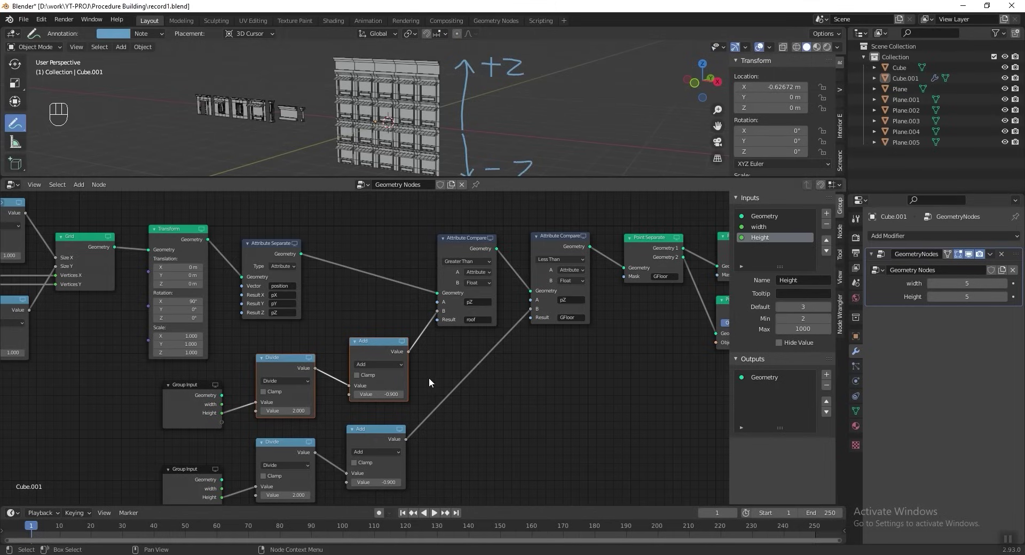
{"action": "middle_click_drag", "start_coordinate": [428, 377], "coordinate": [442, 315]}
{"action": "left_click_drag", "start_coordinate": [462, 412], "coordinate": [216, 469]}
{"action": "left_click_drag", "start_coordinate": [433, 298], "coordinate": [230, 345]}
{"action": "middle_click_drag", "start_coordinate": [451, 251], "coordinate": [446, 296]}
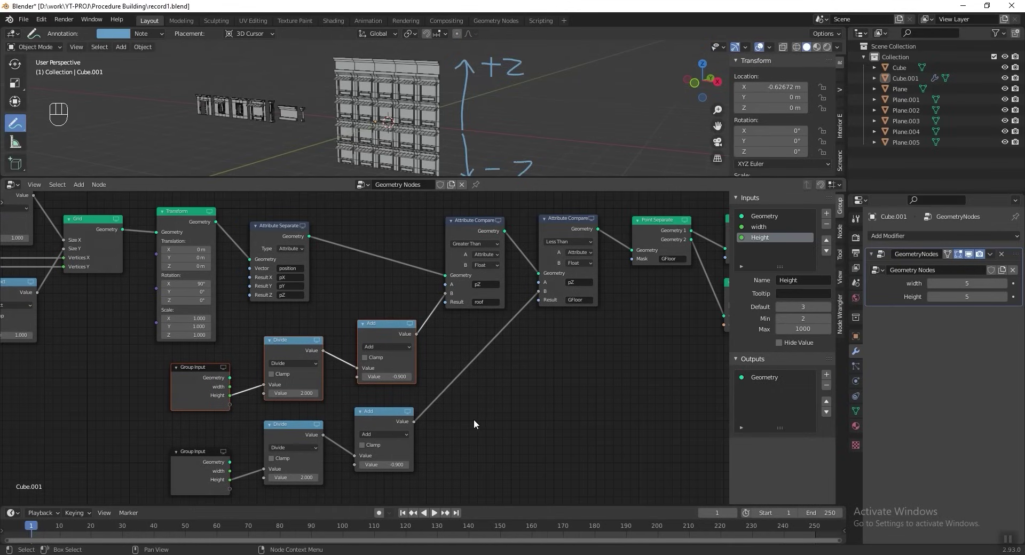
{"action": "middle_click_drag", "start_coordinate": [423, 161], "coordinate": [415, 145], "text": "shift"}
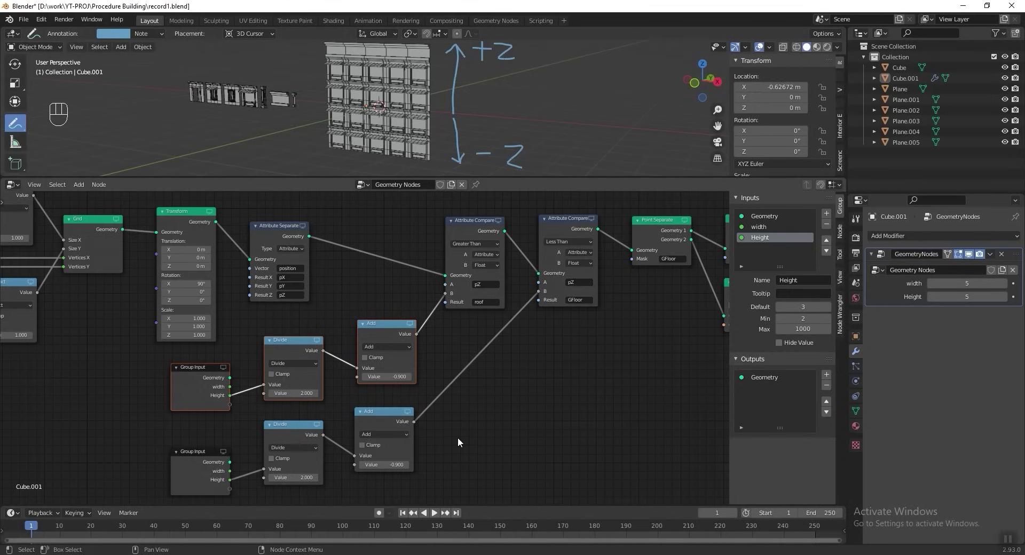
- Make room in the lower node chain, then duplicate its Add node and insert the copy between Divide and Add
{"action": "middle_click_drag", "start_coordinate": [457, 437], "coordinate": [466, 417]}
{"action": "mouse_move", "coordinate": [395, 389]}
{"action": "left_mouse_down"}
{"action": "mouse_move", "coordinate": [413, 394]}
{"action": "mouse_move", "coordinate": [402, 389]}
{"action": "left_mouse_up"}
{"action": "left_click_drag", "start_coordinate": [400, 390], "coordinate": [427, 389]}
{"action": "key", "text": "shift+d"}
{"action": "left_click", "coordinate": [368, 398]}
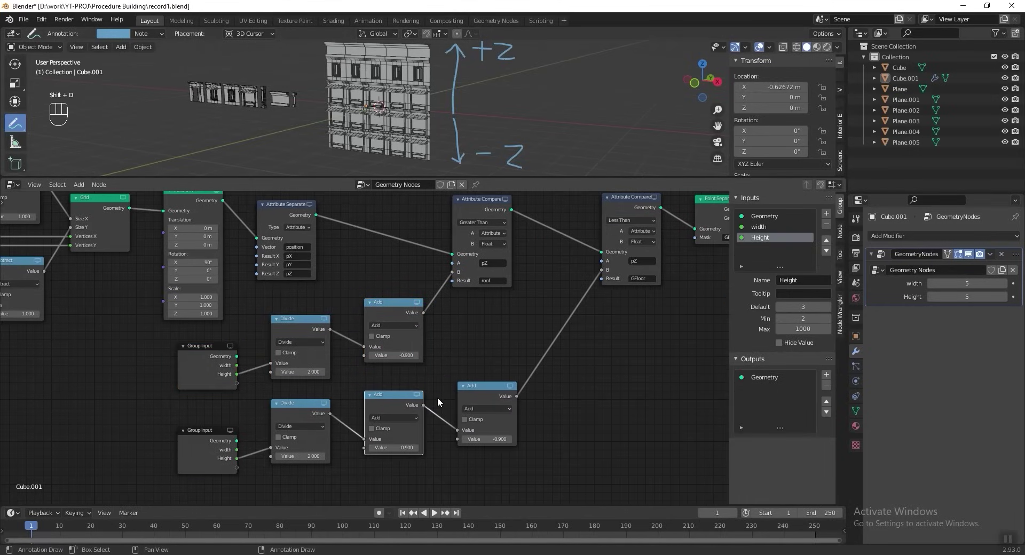
- Change the inserted math node's operation to Multiply and set its second value to -1.000
{"action": "middle_click_drag", "start_coordinate": [432, 410], "coordinate": [418, 407]}
{"action": "left_click", "coordinate": [399, 415]}
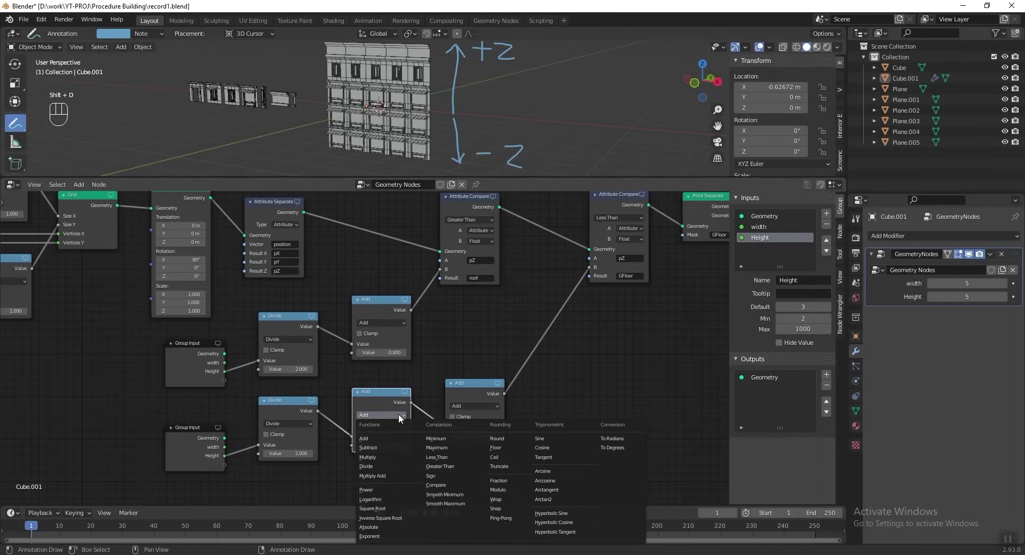
{"action": "left_click", "coordinate": [386, 457]}
{"action": "middle_click_drag", "start_coordinate": [425, 468], "coordinate": [417, 447]}
{"action": "double_click", "coordinate": [371, 424]}
{"action": "key", "text": "BackSpace"}
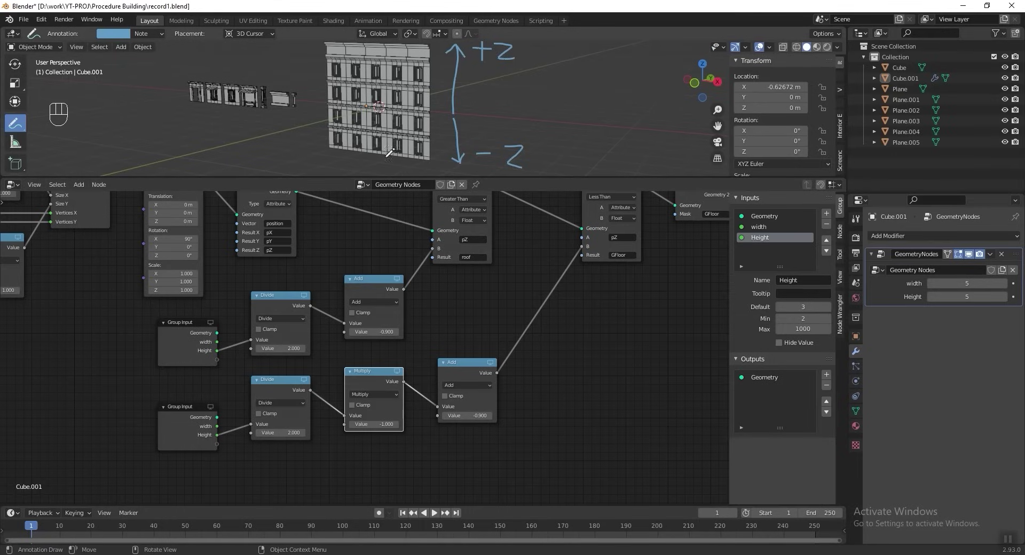
- Set the second value of the Add node following Multiply to 1.400
{"action": "scroll", "coordinate": [373, 86], "scroll_direction": "up", "scroll_amount": 2}
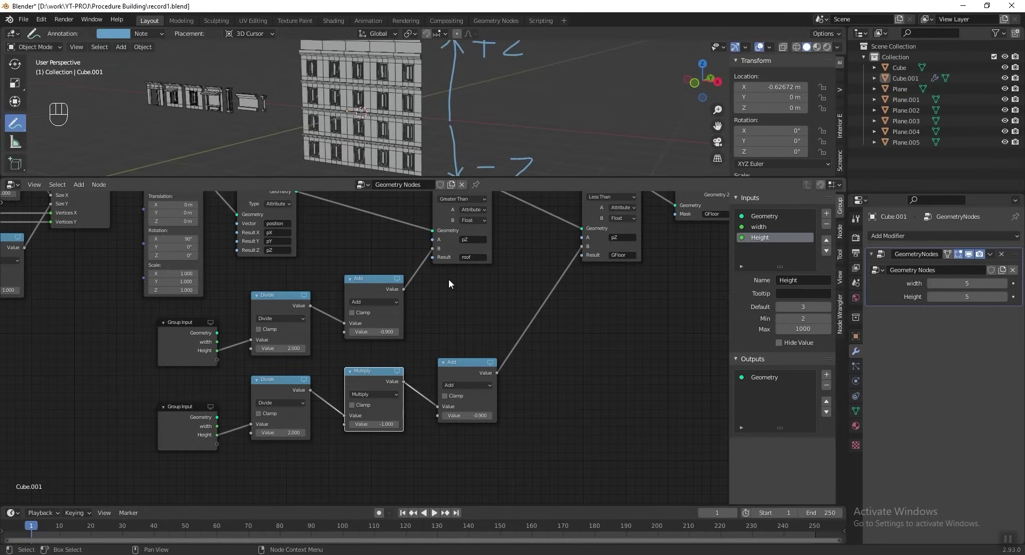
{"action": "left_click_drag", "start_coordinate": [464, 415], "coordinate": [520, 415]}
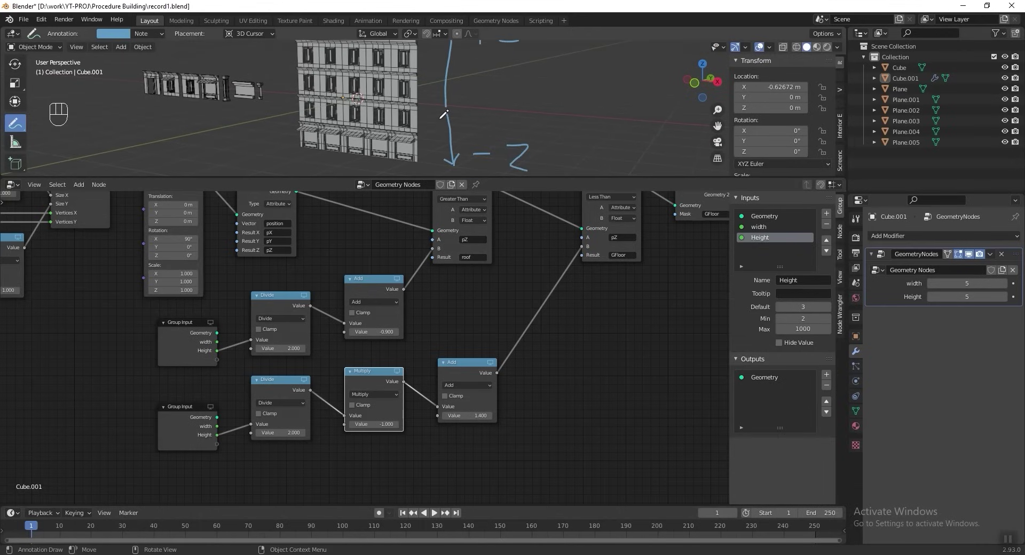
{"action": "middle_click_drag", "start_coordinate": [426, 93], "coordinate": [433, 116], "text": "shift"}
- Enlarge the viewport, test the modifier's Height at 2 and 8, lower it to 4, and save the file
{"action": "left_click_drag", "start_coordinate": [961, 297], "coordinate": [940, 297]}
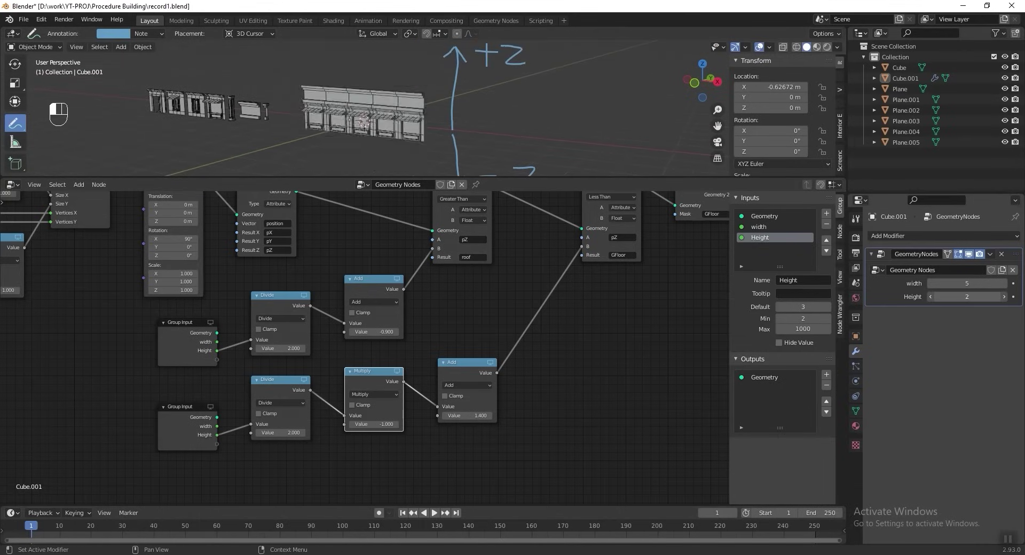
{"action": "left_click_drag", "start_coordinate": [543, 175], "coordinate": [544, 321]}
{"action": "left_click_drag", "start_coordinate": [961, 297], "coordinate": [1005, 299]}
{"action": "left_click", "coordinate": [1005, 299]}
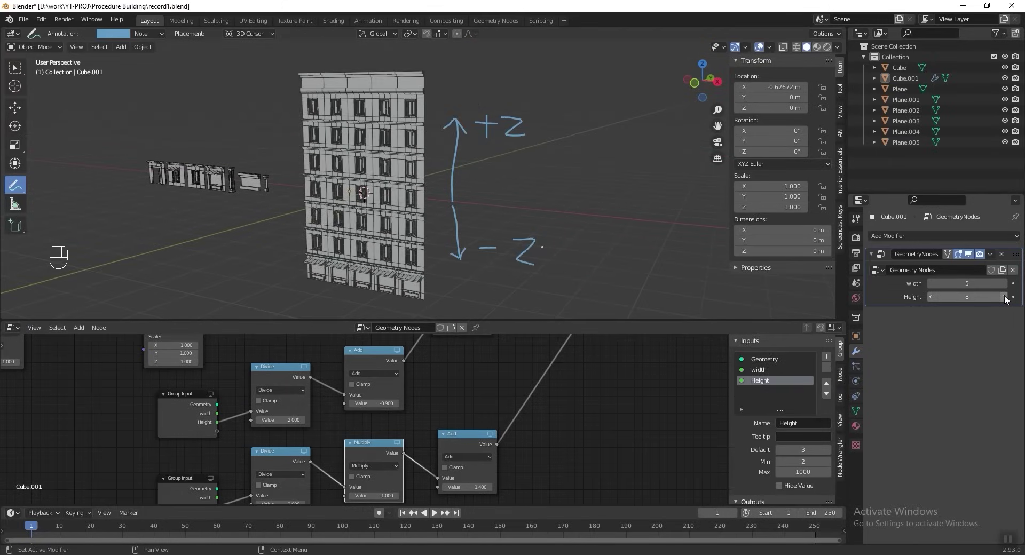
{"action": "left_click", "coordinate": [929, 297]}
{"action": "left_click", "coordinate": [929, 297]}
{"action": "left_click", "coordinate": [929, 296]}
{"action": "key", "text": "ctrl+s"}
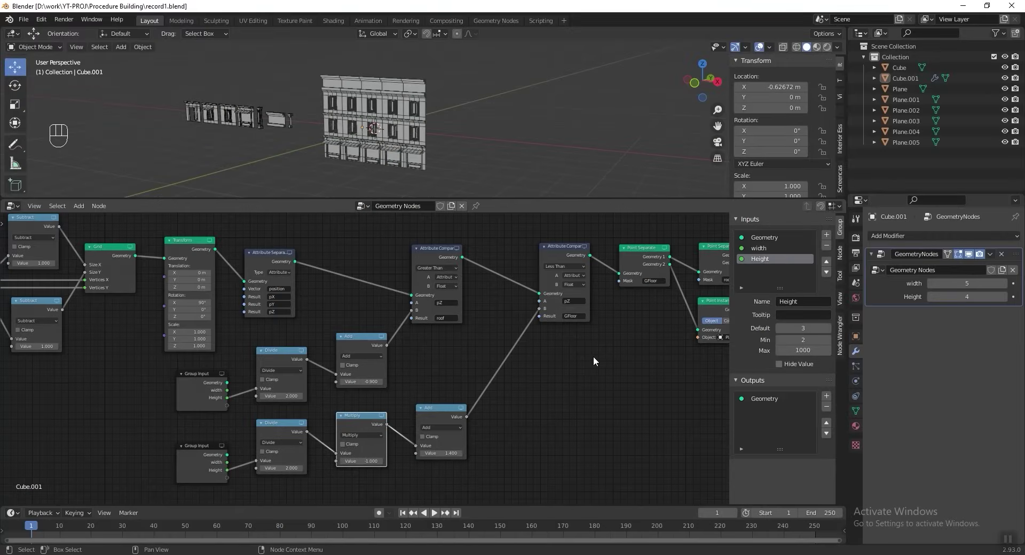
- Duplicate the GFloor Point Separate node and insert the copy between the Less Than Attribute Compare and the original
{"action": "middle_click_drag", "start_coordinate": [604, 357], "coordinate": [434, 382]}
{"action": "scroll", "coordinate": [499, 368], "scroll_direction": "up", "scroll_amount": 2}
{"action": "middle_click_drag", "start_coordinate": [497, 372], "coordinate": [366, 378]}
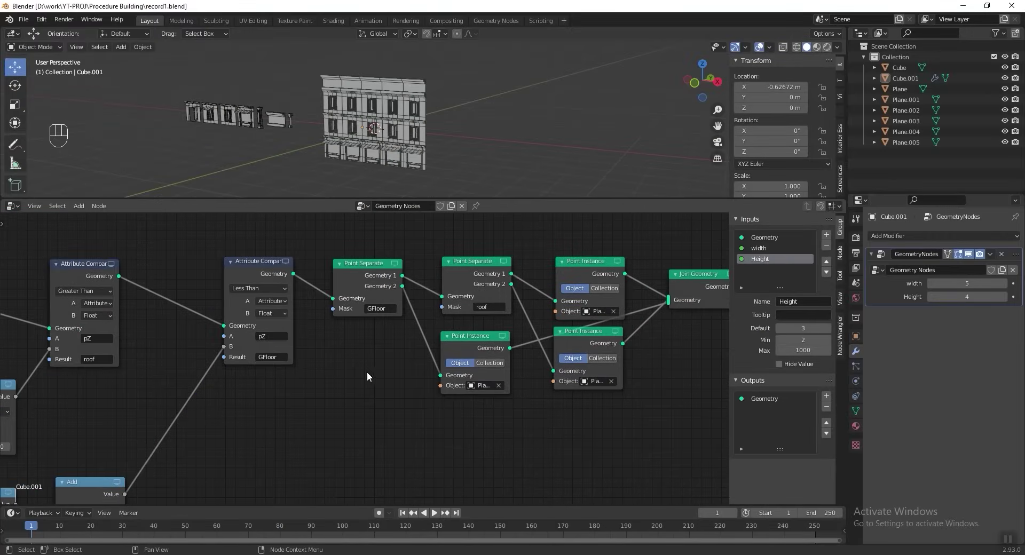
{"action": "scroll", "coordinate": [528, 405], "scroll_direction": "up", "scroll_amount": 1}
{"action": "key", "text": "shift+d"}
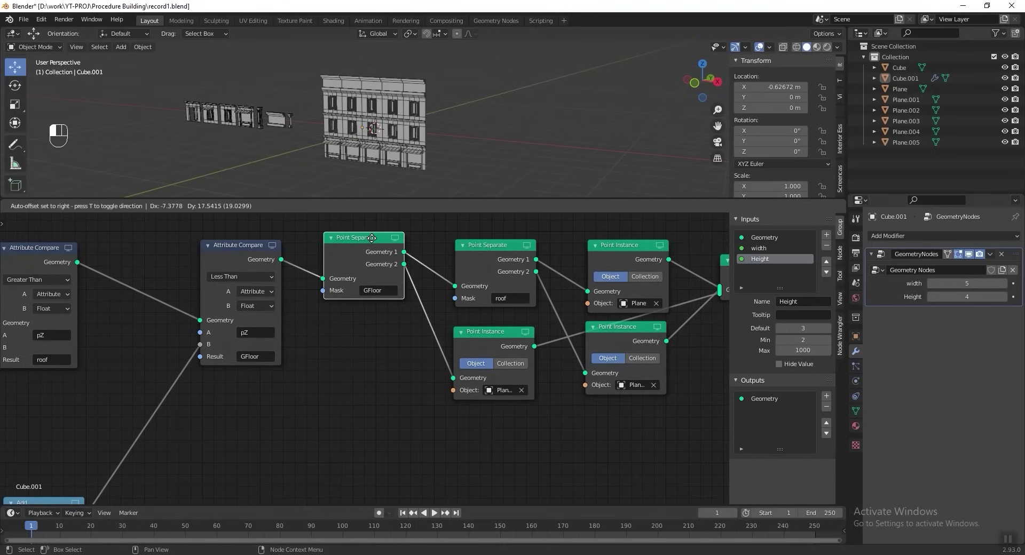
{"action": "left_click", "coordinate": [321, 249]}
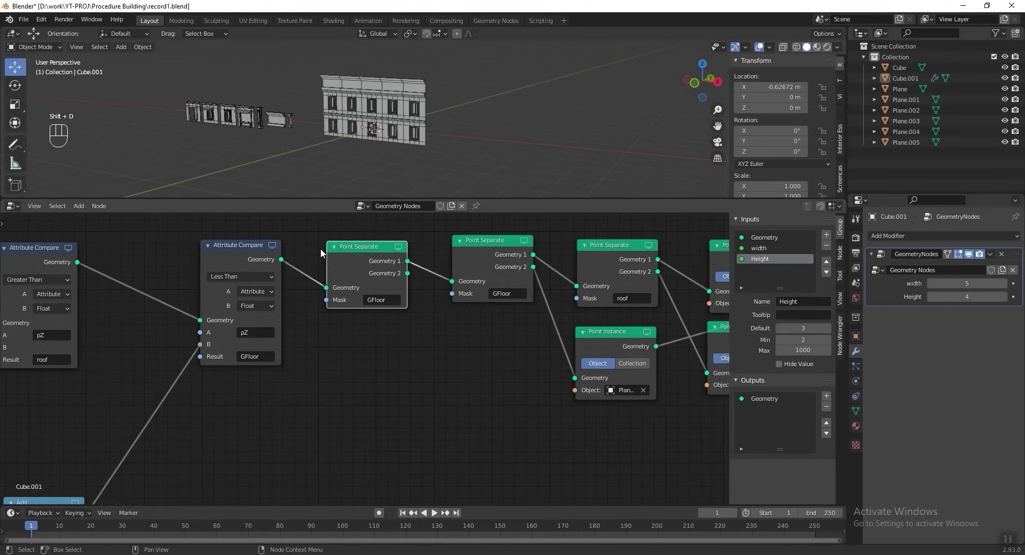
- Set the mask of the newly inserted Point Separate node to Pillar
{"action": "middle_click_drag", "start_coordinate": [350, 288], "coordinate": [330, 316]}
{"action": "left_click", "coordinate": [361, 327]}
{"action": "type", "text": "Pillar"}
{"action": "key", "text": "Return"}
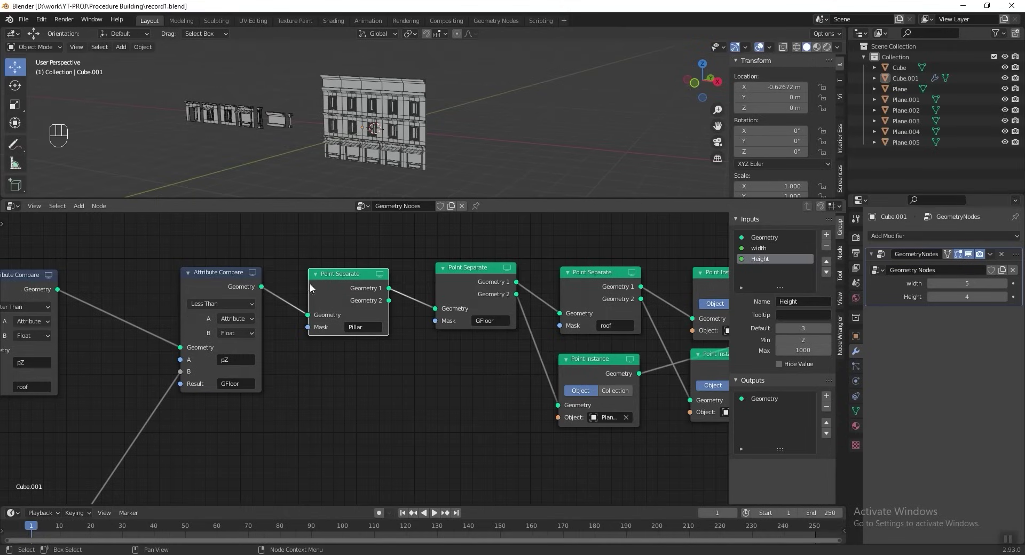
- Duplicate the GFloor Attribute Compare, insert the copy before the Pillar Point Separate, set its result to Pillar, and save the file
{"action": "left_click", "coordinate": [199, 269]}
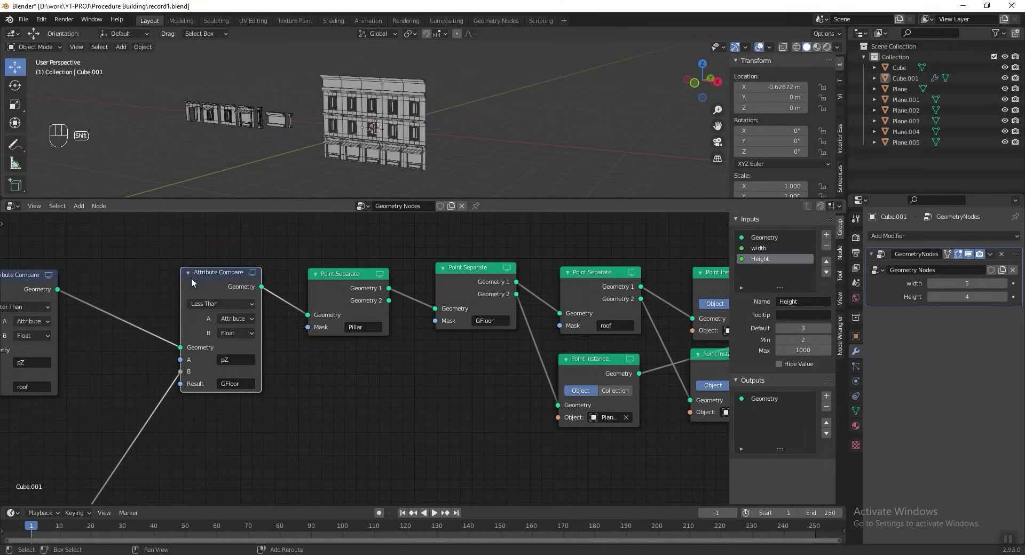
{"action": "key", "text": "shift+d"}
{"action": "left_click", "coordinate": [289, 274]}
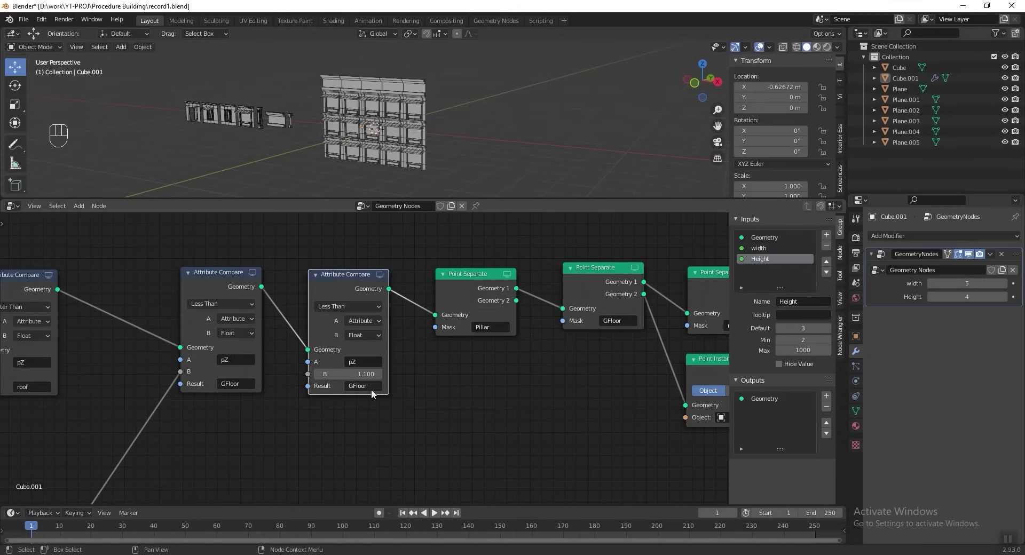
{"action": "type", "text": "Pillar"}
{"action": "key", "text": "ctrl+s"}
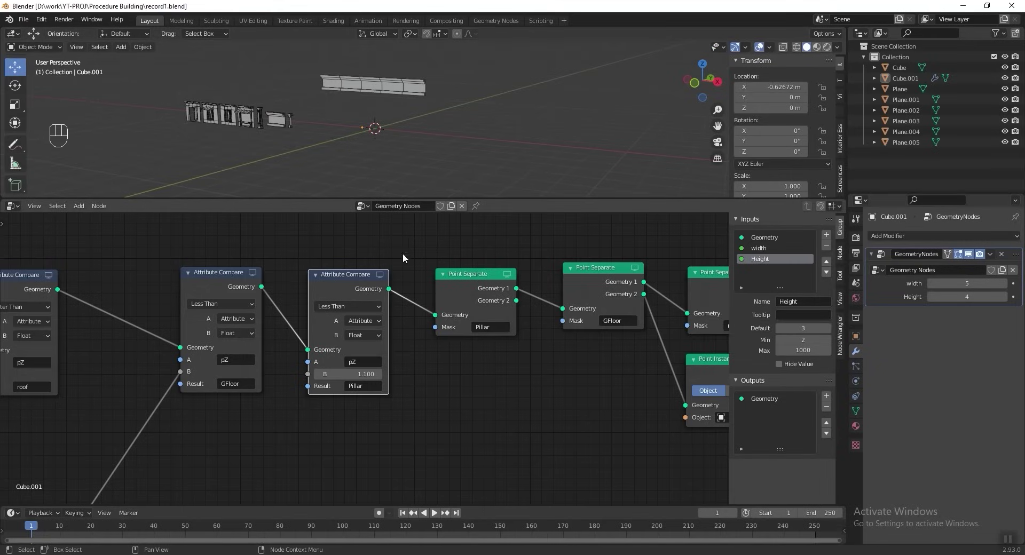
- Set attribute A of the Pillar Attribute Compare node to pX
{"action": "scroll", "coordinate": [402, 367], "scroll_direction": "up", "scroll_amount": 2}
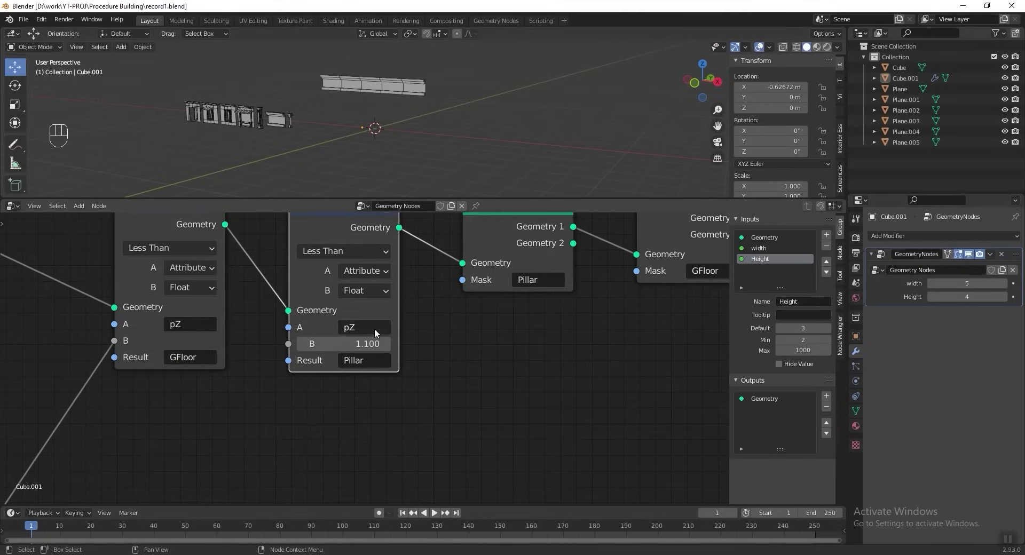
{"action": "left_click", "coordinate": [357, 325]}
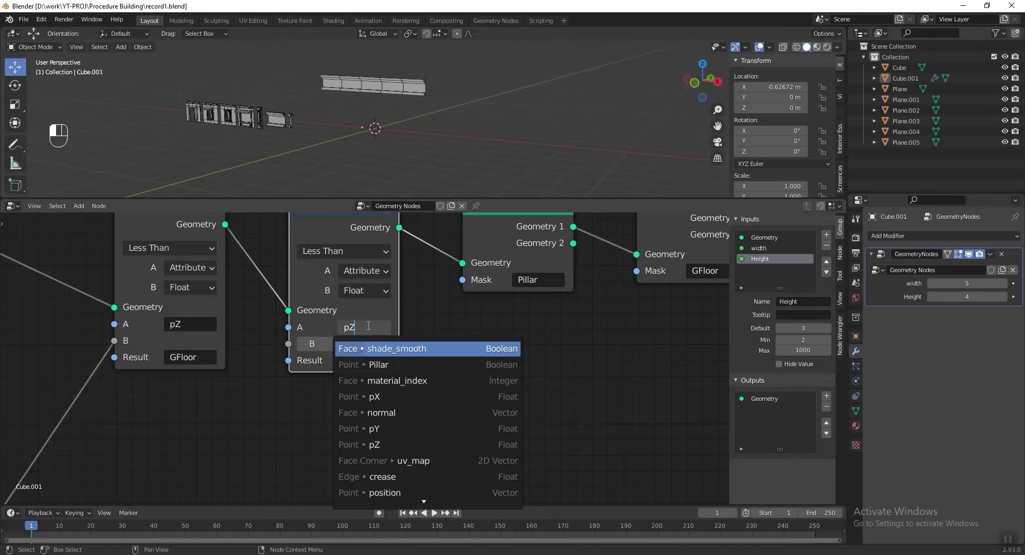
{"action": "key", "text": "BackSpace"}
{"action": "type", "text": "X"}
{"action": "key", "text": "Return"}
{"action": "middle_click_drag", "start_coordinate": [367, 325], "coordinate": [355, 350]}
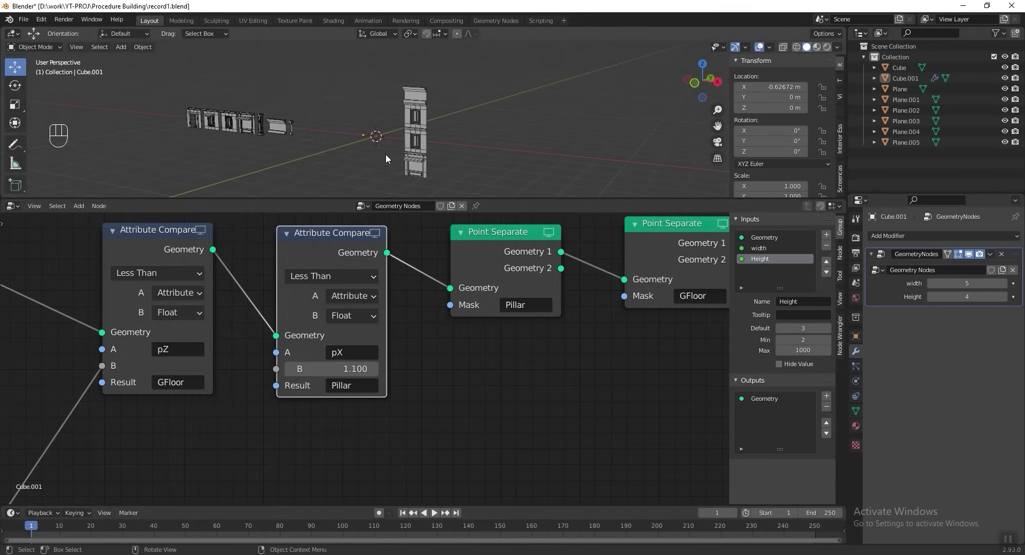
{"action": "middle_click_drag", "start_coordinate": [497, 348], "coordinate": [496, 364]}
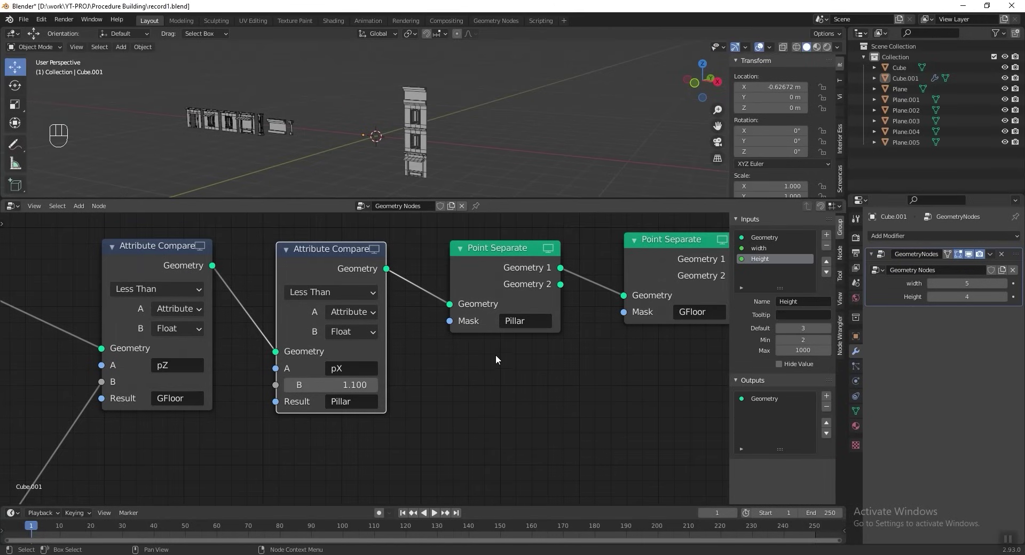
- Change the Pillar Attribute Compare's operation to Greater Than and save the file
{"action": "left_click", "coordinate": [321, 291]}
{"action": "left_click", "coordinate": [325, 346]}
{"action": "key", "text": "ctrl+s"}
{"action": "scroll", "coordinate": [520, 372], "scroll_direction": "down", "scroll_amount": 3}
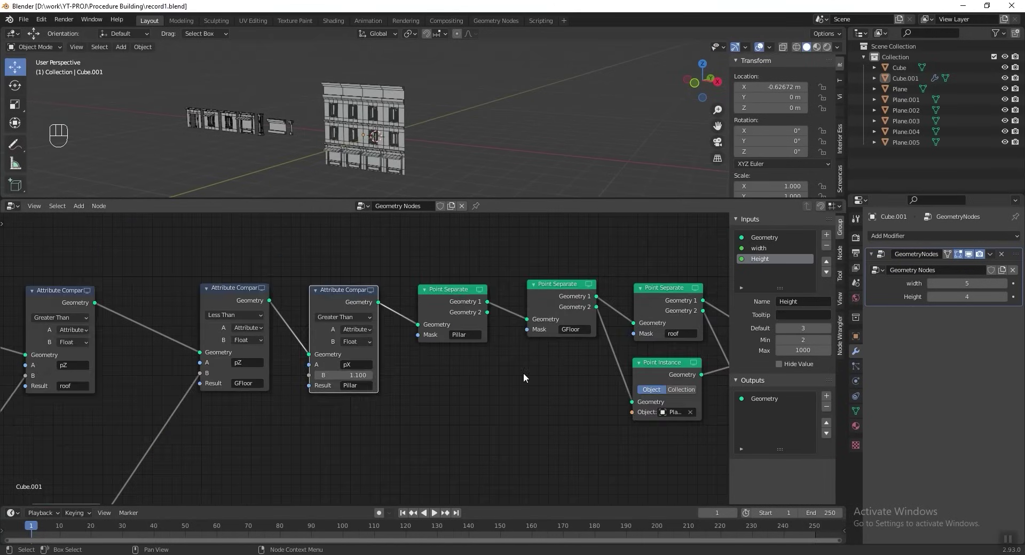
- Duplicate the ground-floor Point Instance node and replace the copy's object with the tall pillar model, Cube
{"action": "middle_click_drag", "start_coordinate": [520, 373], "coordinate": [478, 372]}
{"action": "left_click", "coordinate": [625, 365]}
{"action": "key", "text": "shift+d"}
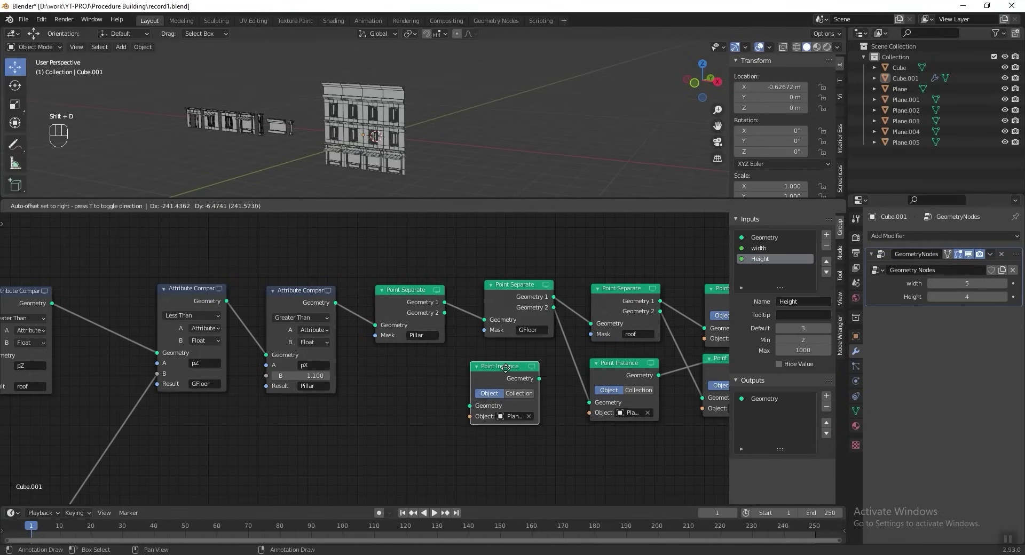
{"action": "left_click", "coordinate": [509, 369]}
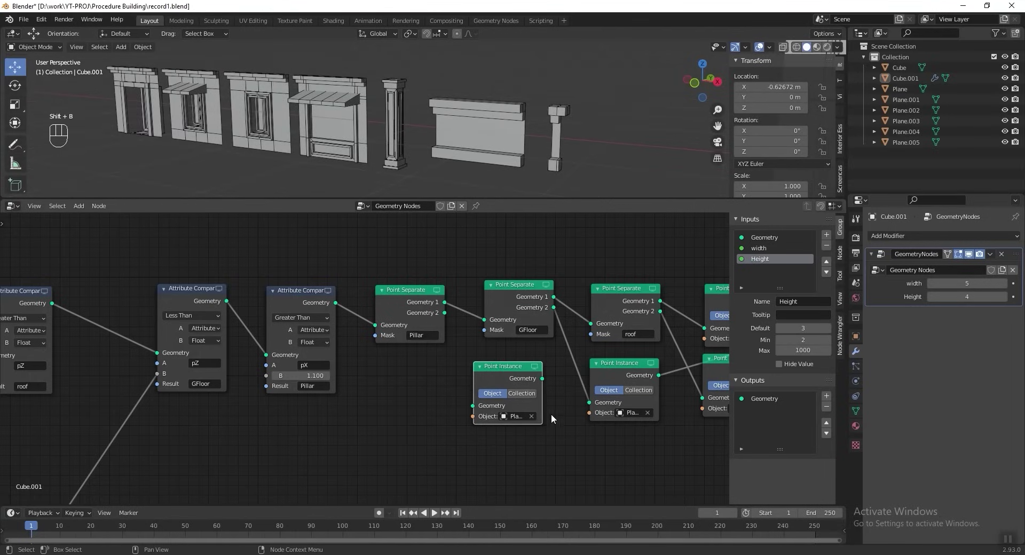
{"action": "left_click", "coordinate": [533, 417]}
{"action": "left_click", "coordinate": [532, 417]}
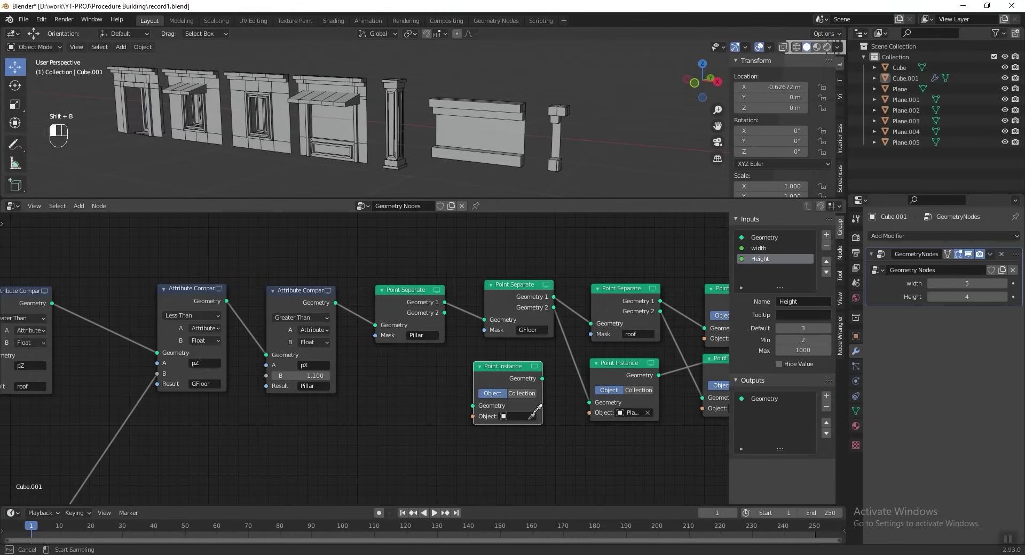
{"action": "left_click", "coordinate": [395, 129]}
- Connect the Pillar Point Separate's Geometry 2 to the Cube Point Instance, and that node's output to Join Geometry
{"action": "scroll", "coordinate": [436, 136], "scroll_direction": "down", "scroll_amount": 5}
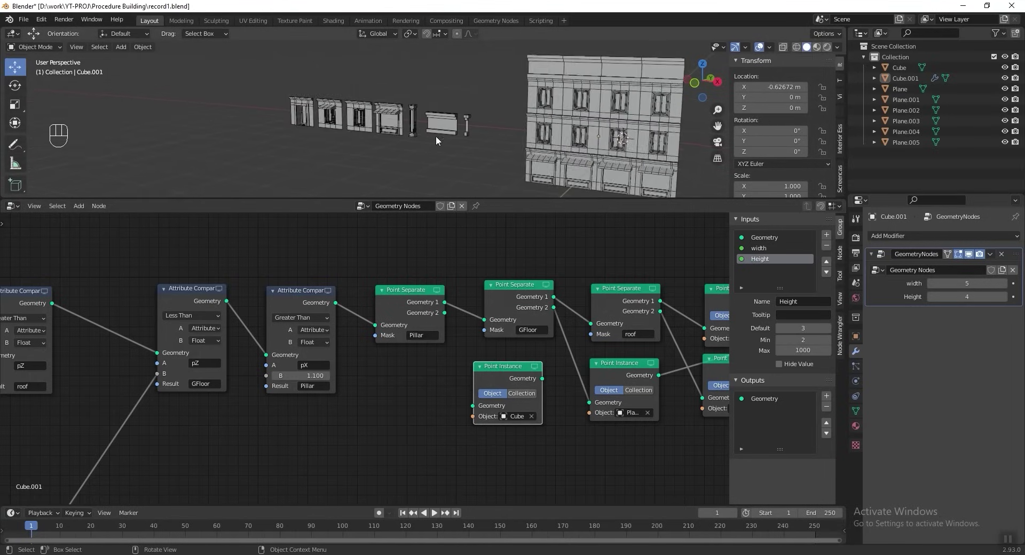
{"action": "middle_click_drag", "start_coordinate": [436, 136], "coordinate": [278, 136], "text": "shift"}
{"action": "left_click", "coordinate": [422, 126]}
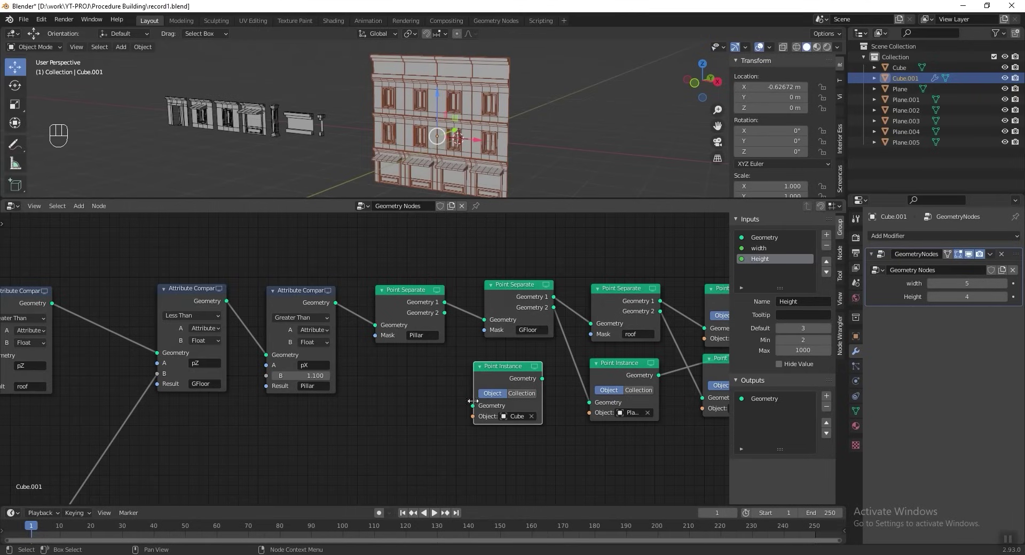
{"action": "left_click_drag", "start_coordinate": [472, 406], "coordinate": [445, 313]}
{"action": "middle_click_drag", "start_coordinate": [542, 381], "coordinate": [424, 387]}
{"action": "left_click_drag", "start_coordinate": [424, 385], "coordinate": [697, 335]}
{"action": "middle_click_drag", "start_coordinate": [690, 348], "coordinate": [610, 361]}
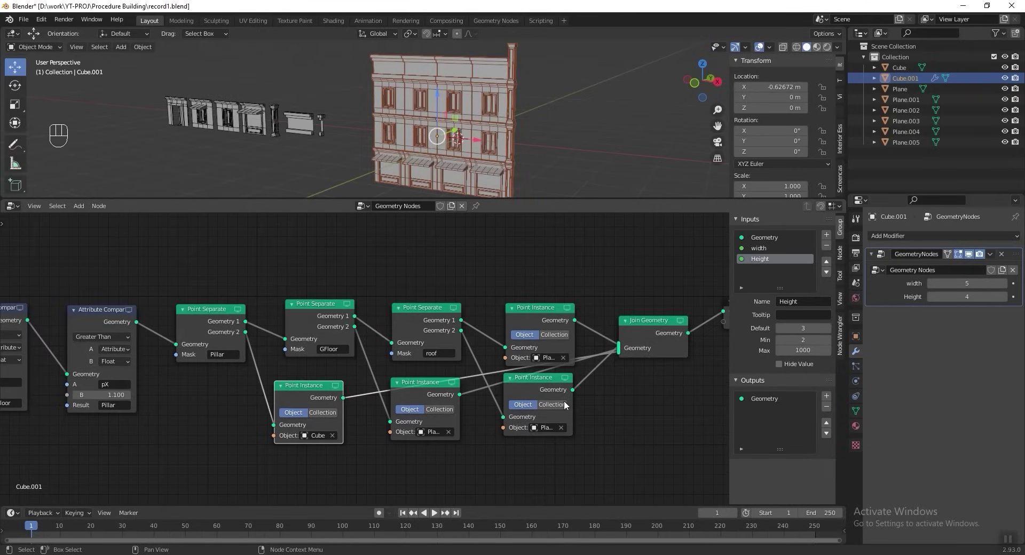
- Raise the modifier's width to 7 to test the pillar placement
{"action": "middle_click_drag", "start_coordinate": [388, 427], "coordinate": [498, 408]}
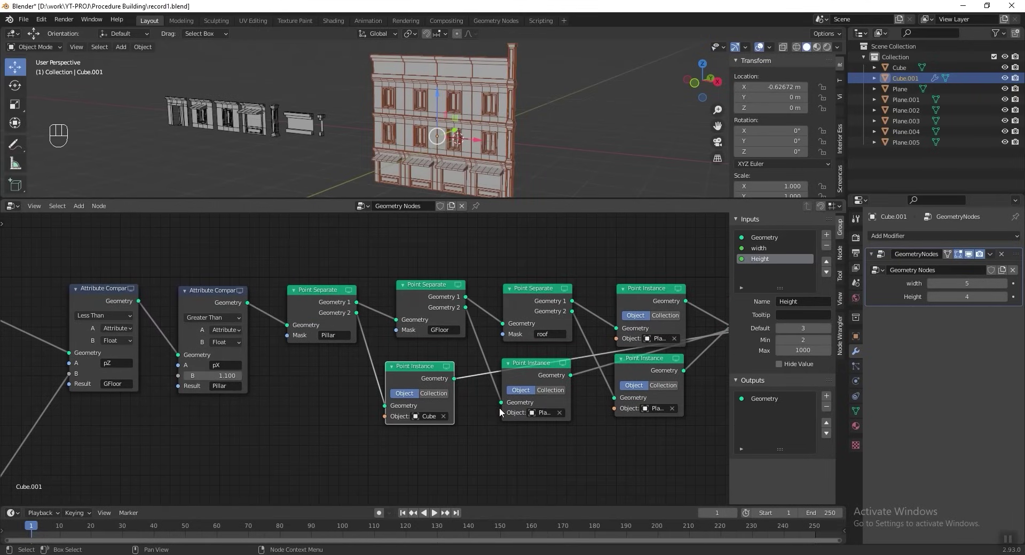
{"action": "left_click", "coordinate": [1005, 283]}
{"action": "left_click", "coordinate": [1004, 283]}
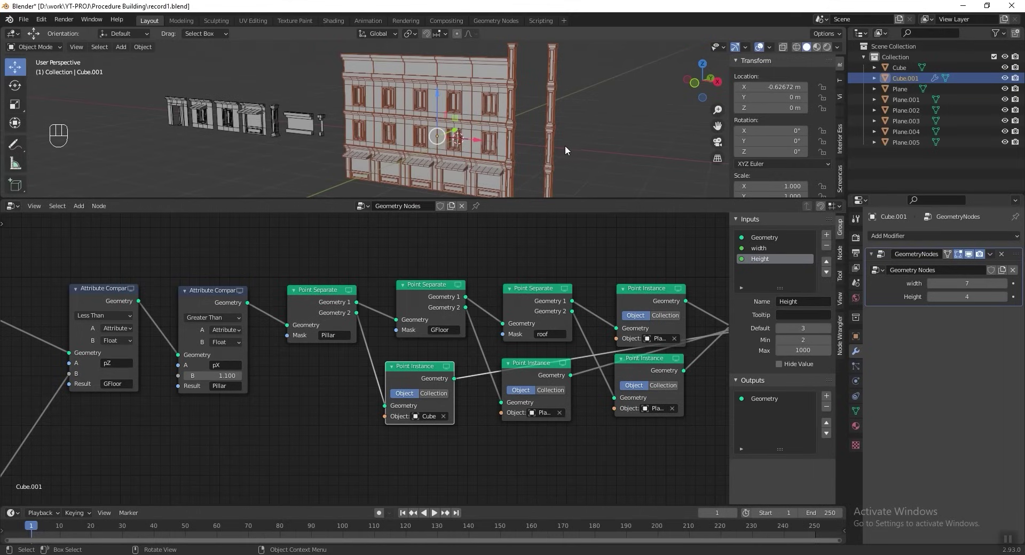
- Duplicate the roof's Group Input, Divide and Add nodes and place the copies below the existing math chains
{"action": "scroll", "coordinate": [607, 384], "scroll_direction": "down", "scroll_amount": 2}
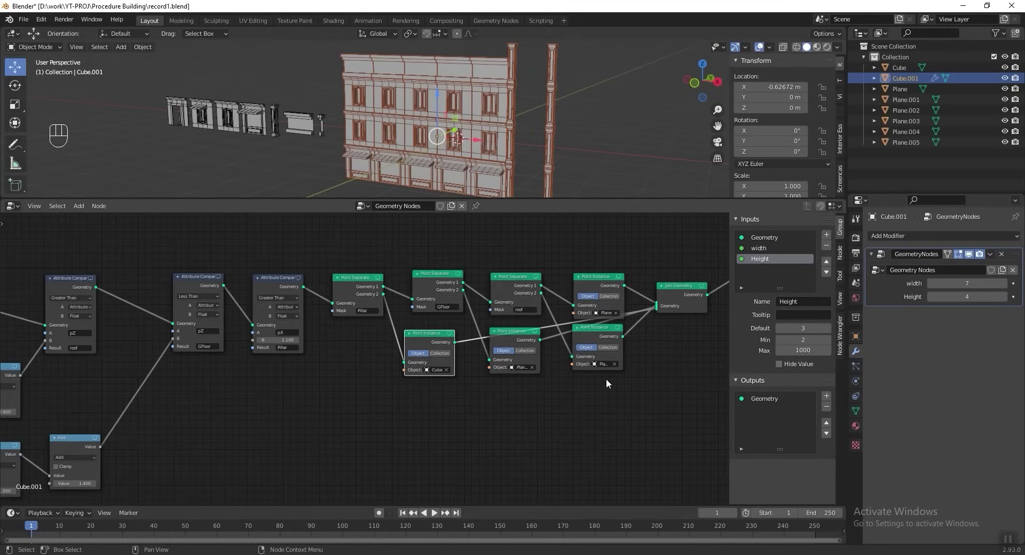
{"action": "middle_click_drag", "start_coordinate": [314, 378], "coordinate": [498, 372]}
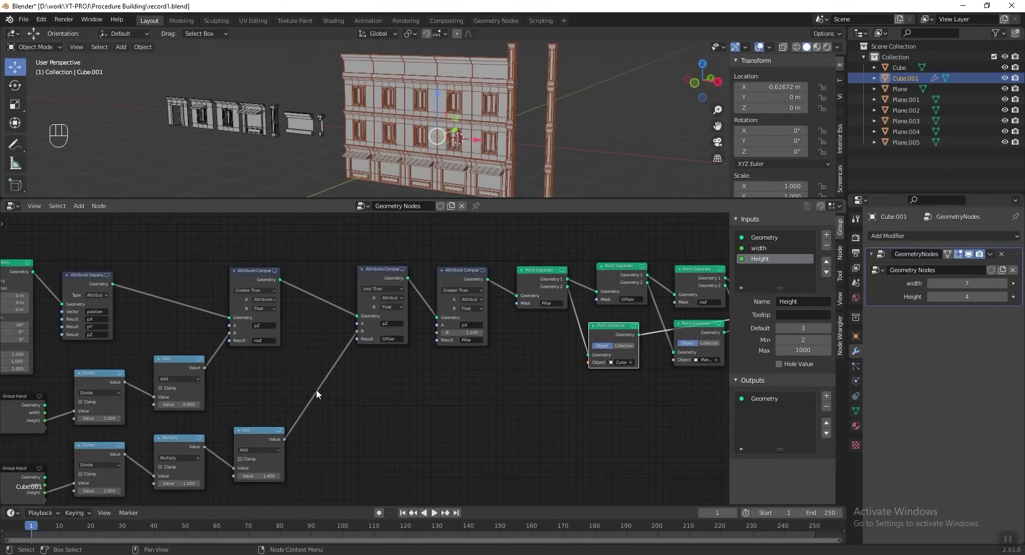
{"action": "middle_click_drag", "start_coordinate": [278, 354], "coordinate": [532, 330]}
{"action": "scroll", "coordinate": [532, 328], "scroll_direction": "up", "scroll_amount": 3}
{"action": "left_click", "coordinate": [548, 249]}
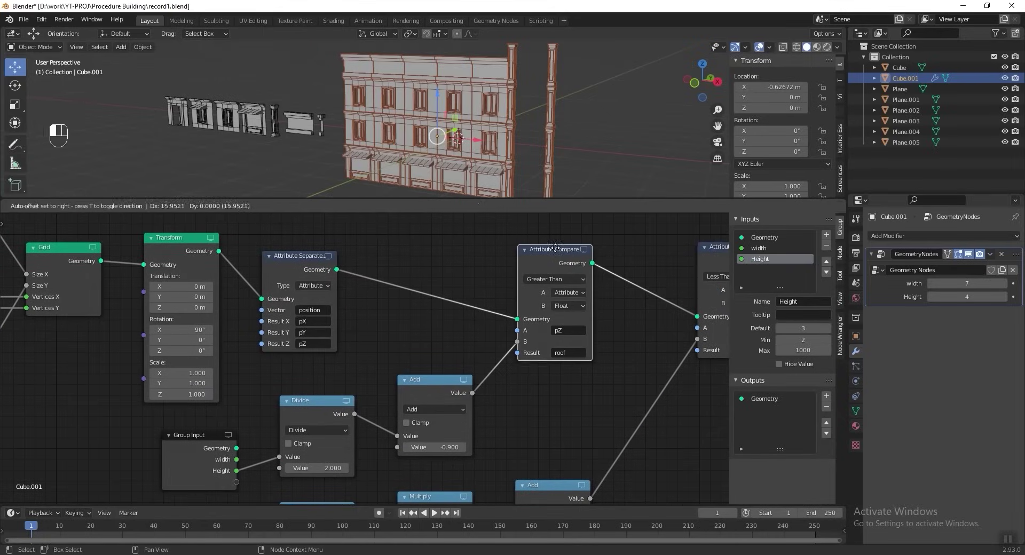
{"action": "middle_click_drag", "start_coordinate": [506, 424], "coordinate": [531, 360]}
{"action": "left_click_drag", "start_coordinate": [531, 360], "coordinate": [225, 390]}
{"action": "scroll", "coordinate": [476, 334], "scroll_direction": "down", "scroll_amount": 2}
{"action": "key", "text": "shift+d"}
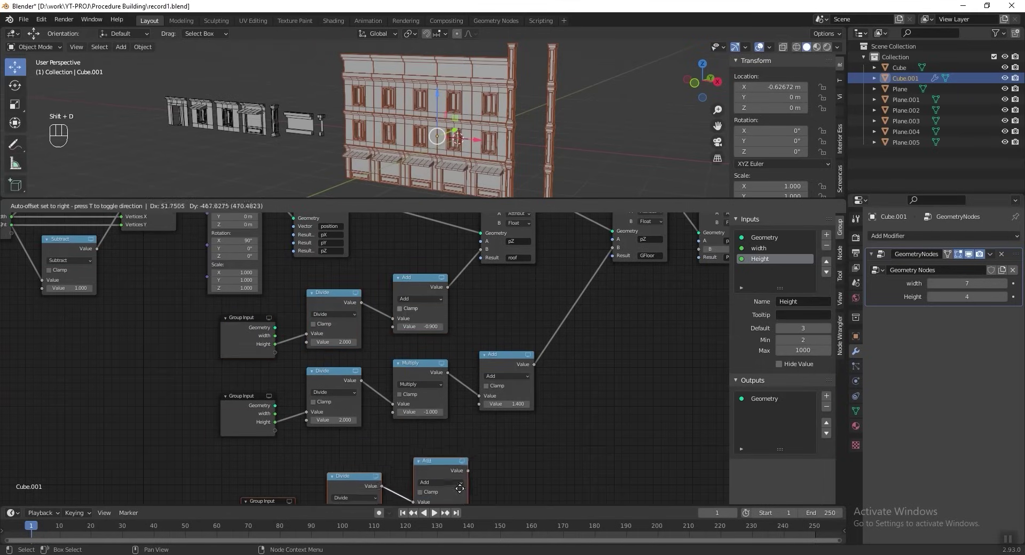
{"action": "left_click", "coordinate": [472, 444]}
- Feed the duplicated Divide node from the Group Input's width instead of Height
{"action": "middle_click_drag", "start_coordinate": [228, 489], "coordinate": [266, 383]}
{"action": "scroll", "coordinate": [253, 387], "scroll_direction": "up", "scroll_amount": 4}
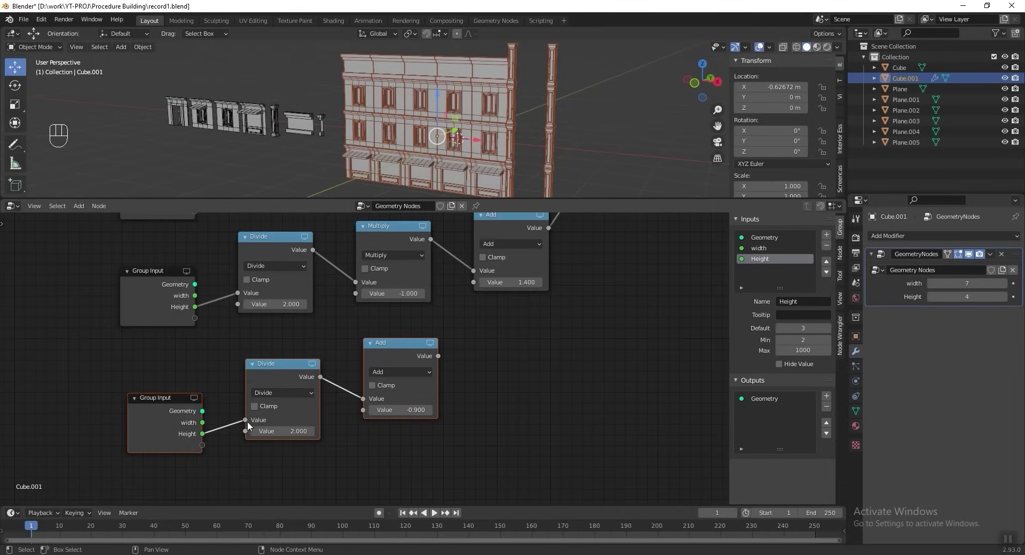
{"action": "mouse_move", "coordinate": [245, 421]}
{"action": "left_mouse_down"}
{"action": "mouse_move", "coordinate": [223, 425]}
{"action": "mouse_move", "coordinate": [245, 420]}
{"action": "left_mouse_up"}
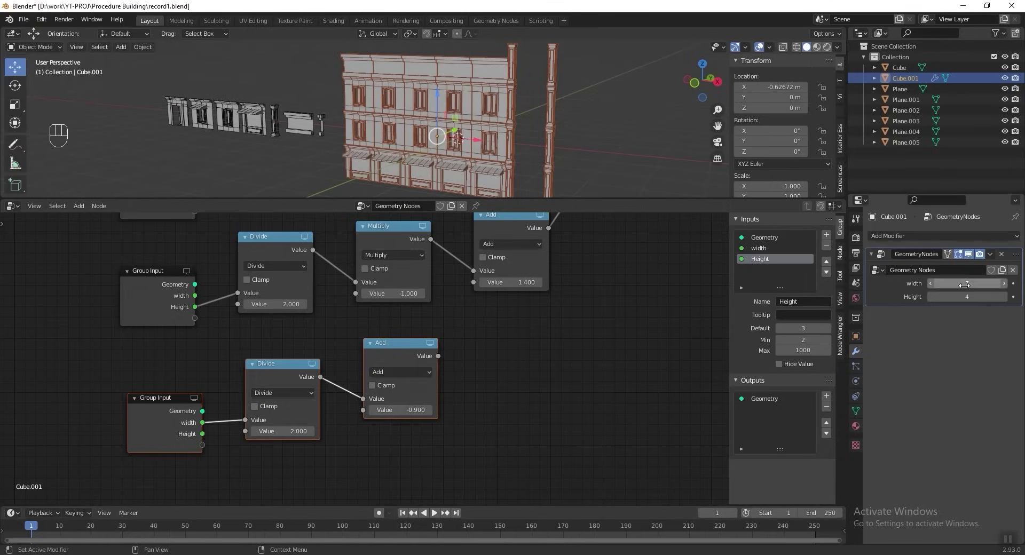
- Connect the duplicated Add node's value to input B of the Pillar Attribute Compare
{"action": "scroll", "coordinate": [539, 403], "scroll_direction": "down", "scroll_amount": 4}
{"action": "middle_click_drag", "start_coordinate": [536, 403], "coordinate": [473, 434]}
{"action": "middle_click_drag", "start_coordinate": [622, 264], "coordinate": [454, 385]}
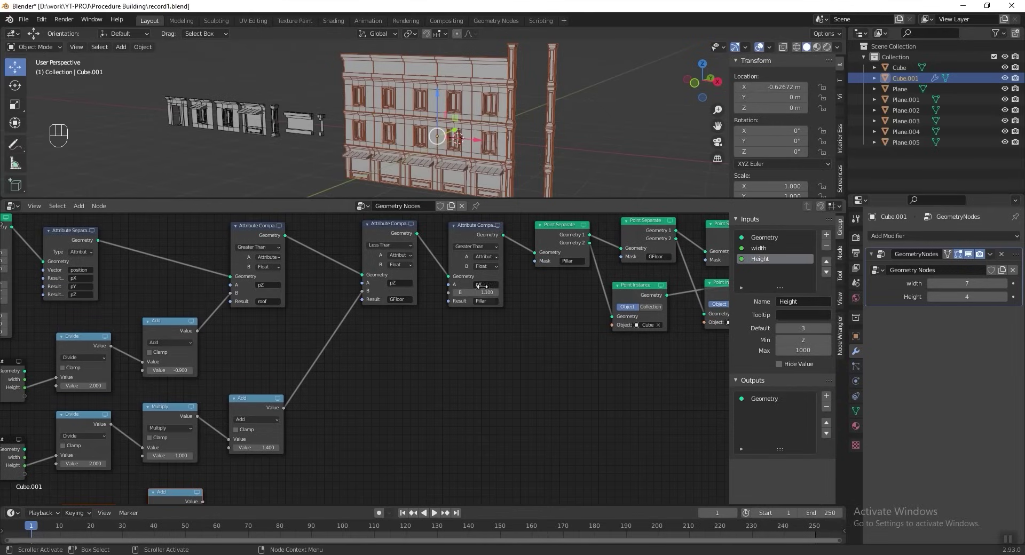
{"action": "left_click_drag", "start_coordinate": [479, 226], "coordinate": [476, 230]}
{"action": "scroll", "coordinate": [434, 419], "scroll_direction": "down", "scroll_amount": 2}
{"action": "middle_click_drag", "start_coordinate": [434, 420], "coordinate": [462, 362]}
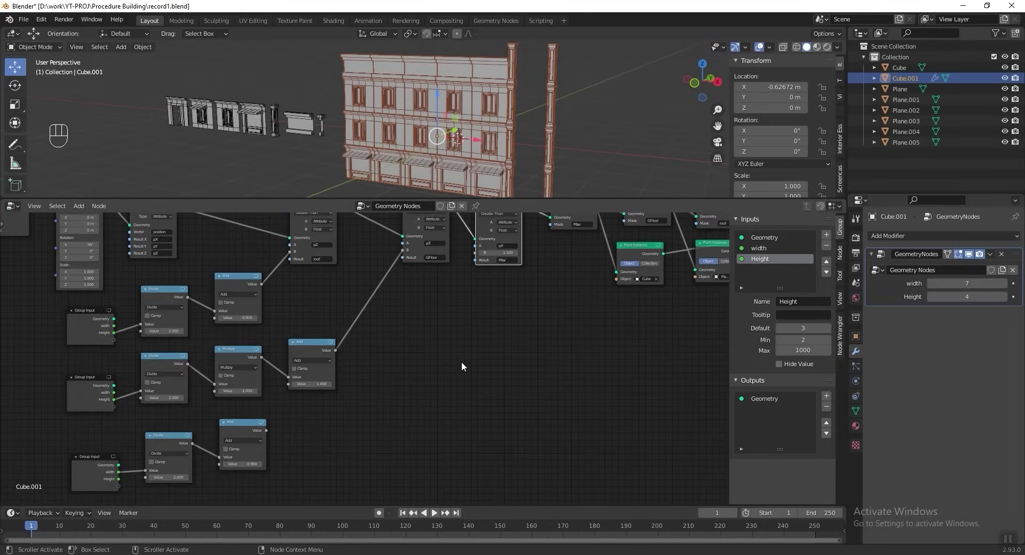
{"action": "scroll", "coordinate": [275, 435], "scroll_direction": "up", "scroll_amount": 2}
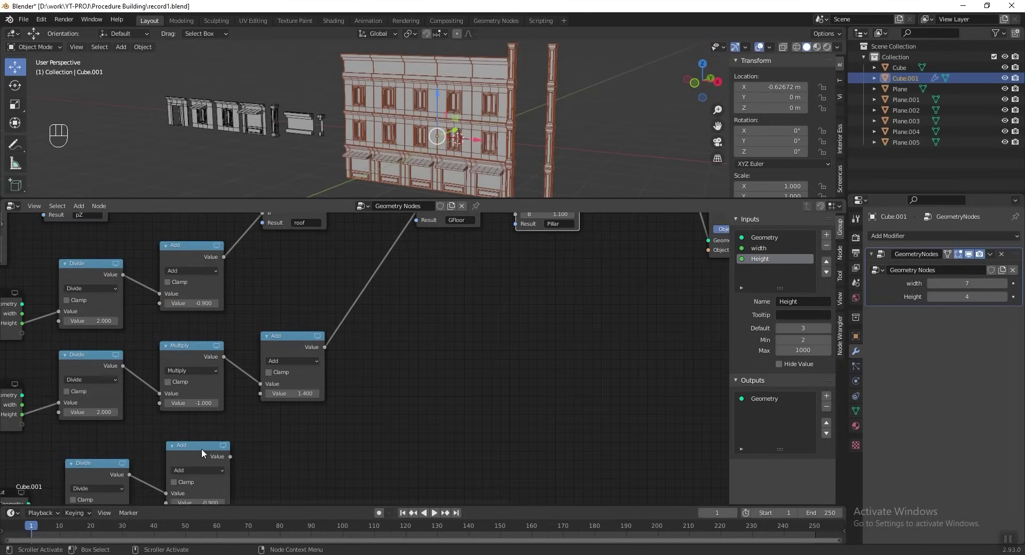
{"action": "scroll", "coordinate": [282, 440], "scroll_direction": "down", "scroll_amount": 1}
{"action": "left_click_drag", "start_coordinate": [238, 464], "coordinate": [471, 261]}
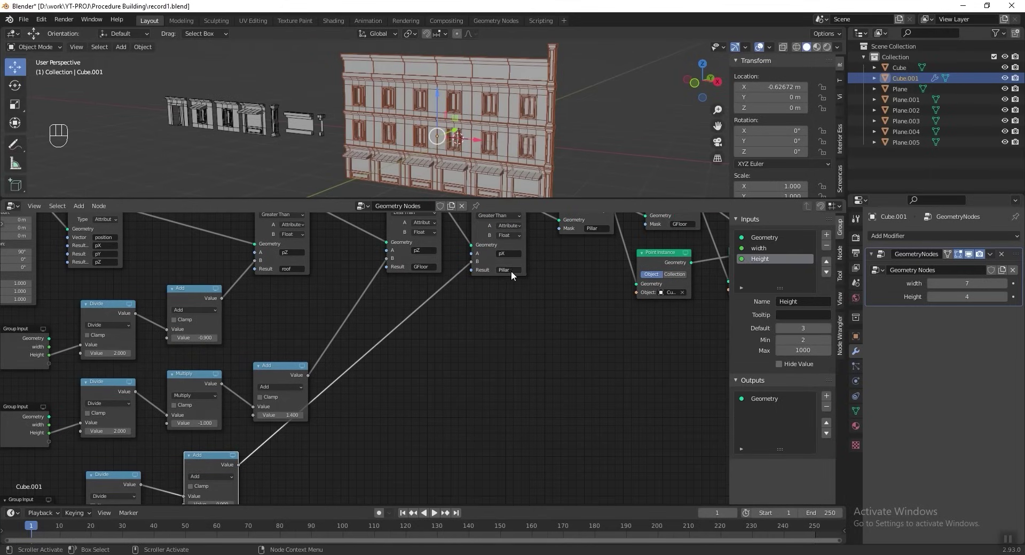
- Test the pillar placement with the modifier's width at 10, and lower the width to 6
{"action": "middle_click_drag", "start_coordinate": [543, 292], "coordinate": [529, 345]}
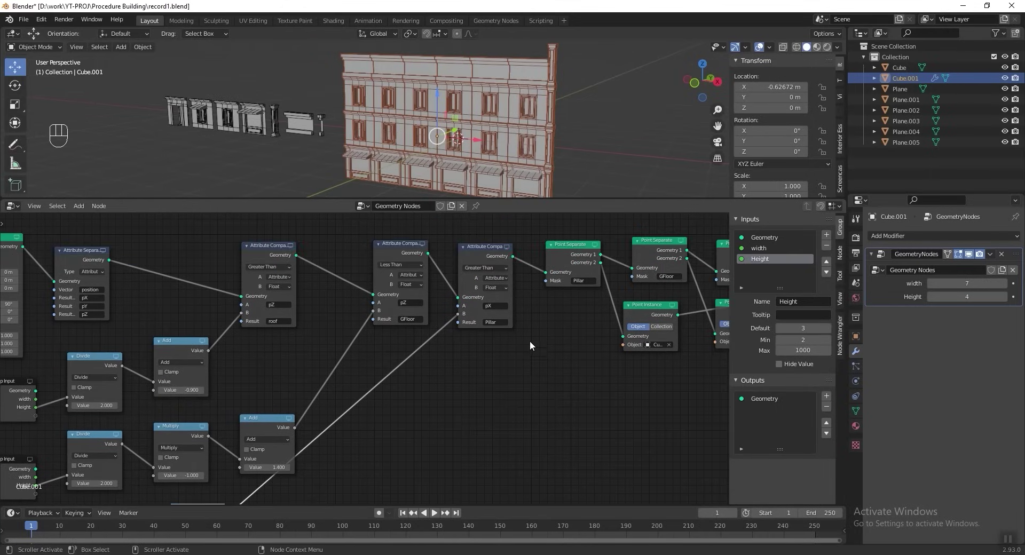
{"action": "scroll", "coordinate": [577, 109], "scroll_direction": "down", "scroll_amount": 2}
{"action": "scroll", "coordinate": [576, 109], "scroll_direction": "up", "scroll_amount": 1}
{"action": "middle_click_drag", "start_coordinate": [577, 109], "coordinate": [575, 115]}
{"action": "scroll", "coordinate": [555, 103], "scroll_direction": "up", "scroll_amount": 1}
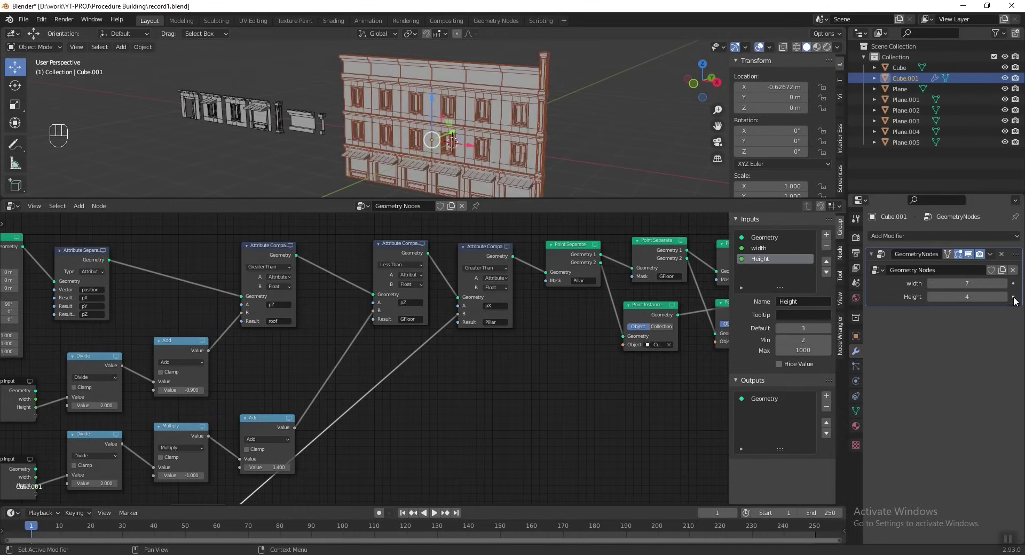
{"action": "left_click", "coordinate": [1004, 283]}
{"action": "left_click", "coordinate": [1003, 284]}
{"action": "left_click", "coordinate": [1004, 283]}
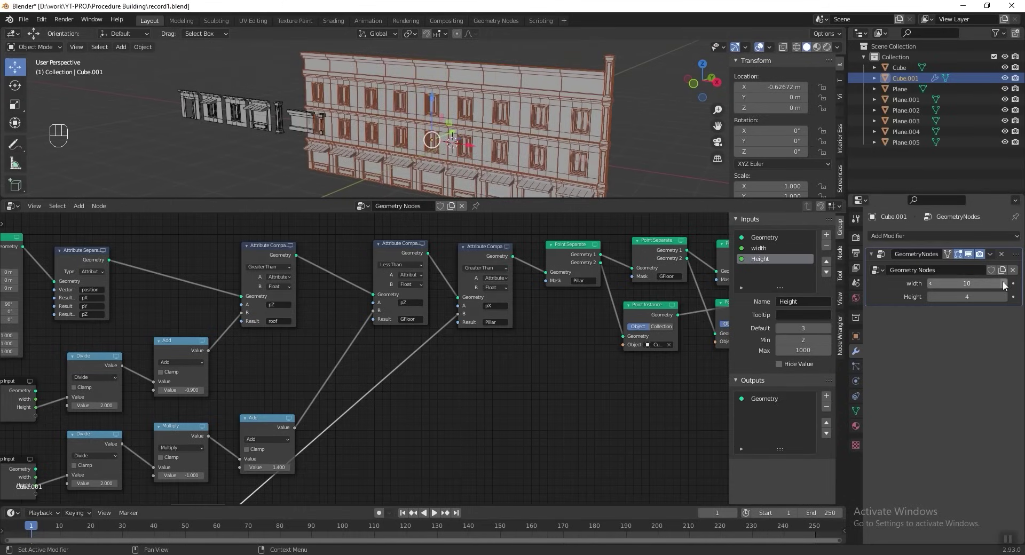
{"action": "left_click", "coordinate": [930, 283]}
{"action": "left_click", "coordinate": [930, 283]}
{"action": "left_click", "coordinate": [930, 283]}
{"action": "left_click", "coordinate": [930, 283]}
{"action": "left_click", "coordinate": [930, 283]}
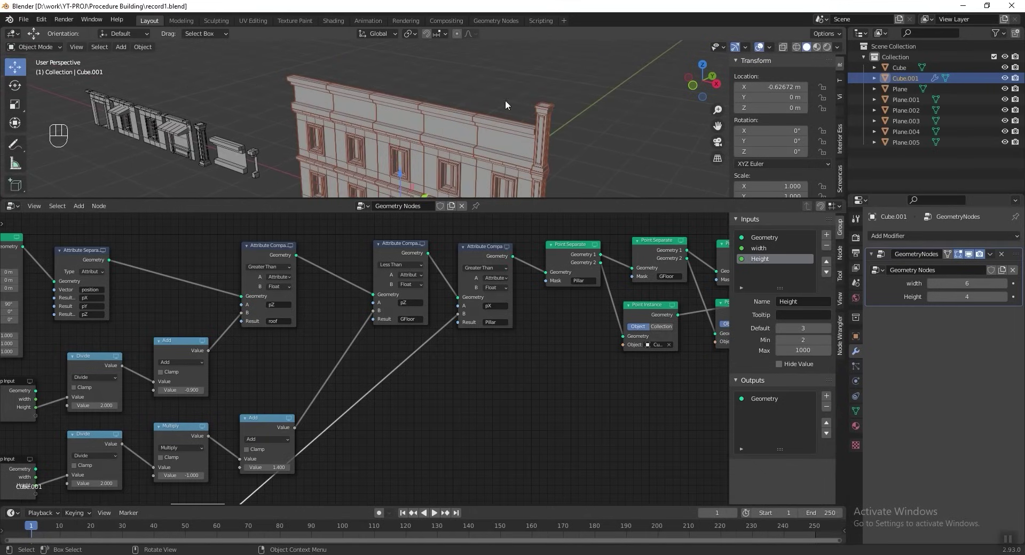
- Examine the small roof pillar piece, Plane.005, and the top of the building's corner pillar
{"action": "scroll", "coordinate": [281, 133], "scroll_direction": "up", "scroll_amount": 3}
{"action": "left_click", "coordinate": [332, 118]}
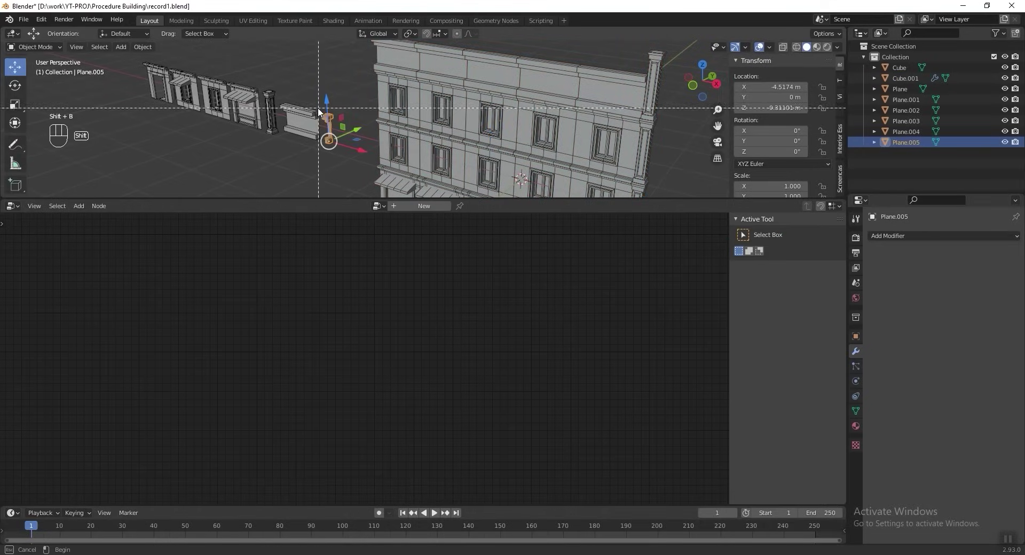
{"action": "key", "text": "shift+b"}
{"action": "left_click_drag", "start_coordinate": [320, 112], "coordinate": [357, 149]}
{"action": "scroll", "coordinate": [369, 109], "scroll_direction": "down", "scroll_amount": 5}
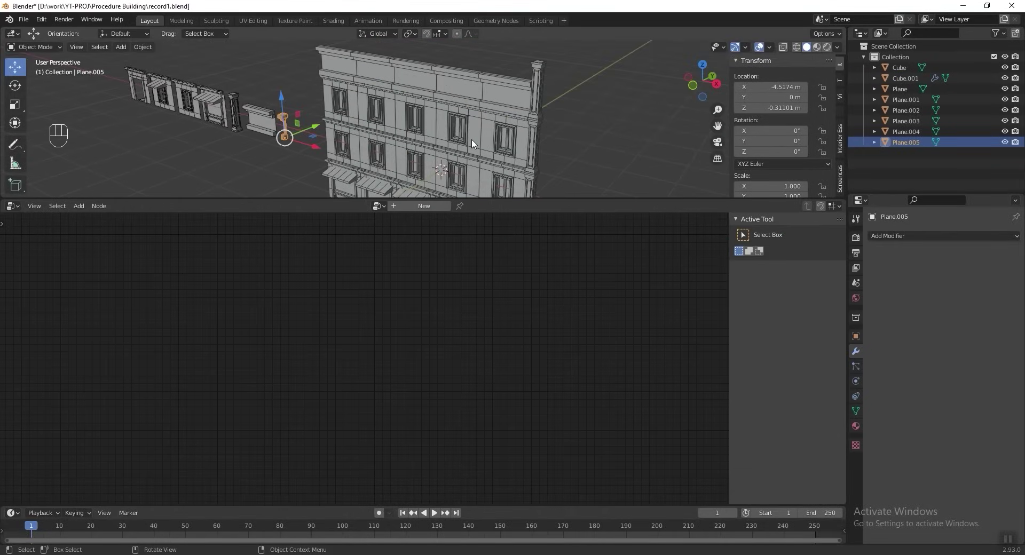
- Duplicate the building's Pillar Point Separate node and insert the copy between the Greater Than Attribute Compare and the original
{"action": "left_click", "coordinate": [410, 142]}
{"action": "scroll", "coordinate": [425, 321], "scroll_direction": "up", "scroll_amount": 8}
{"action": "middle_click_drag", "start_coordinate": [488, 281], "coordinate": [441, 383]}
{"action": "scroll", "coordinate": [441, 383], "scroll_direction": "up", "scroll_amount": 1}
{"action": "left_click", "coordinate": [431, 329]}
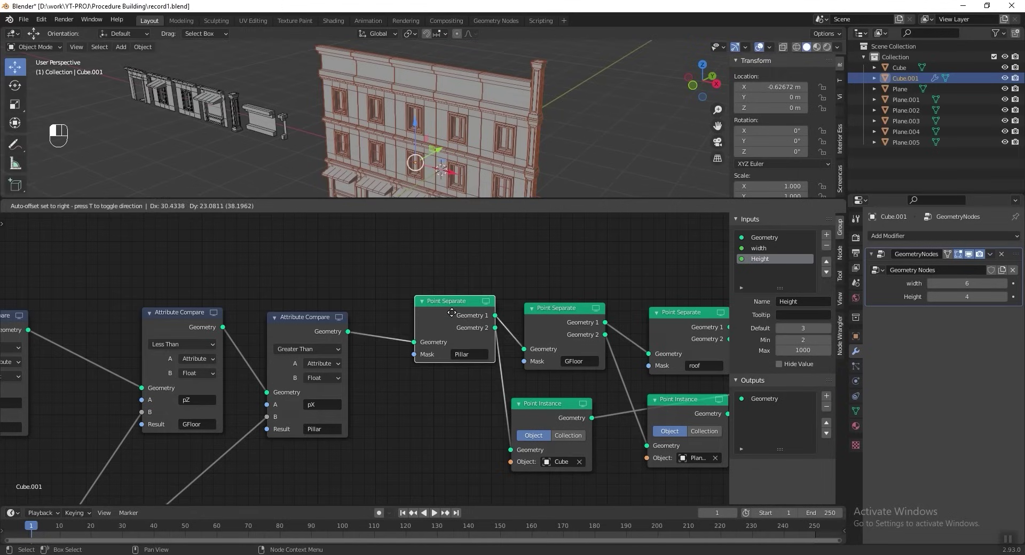
{"action": "key", "text": "shift+d"}
{"action": "left_click", "coordinate": [401, 334]}
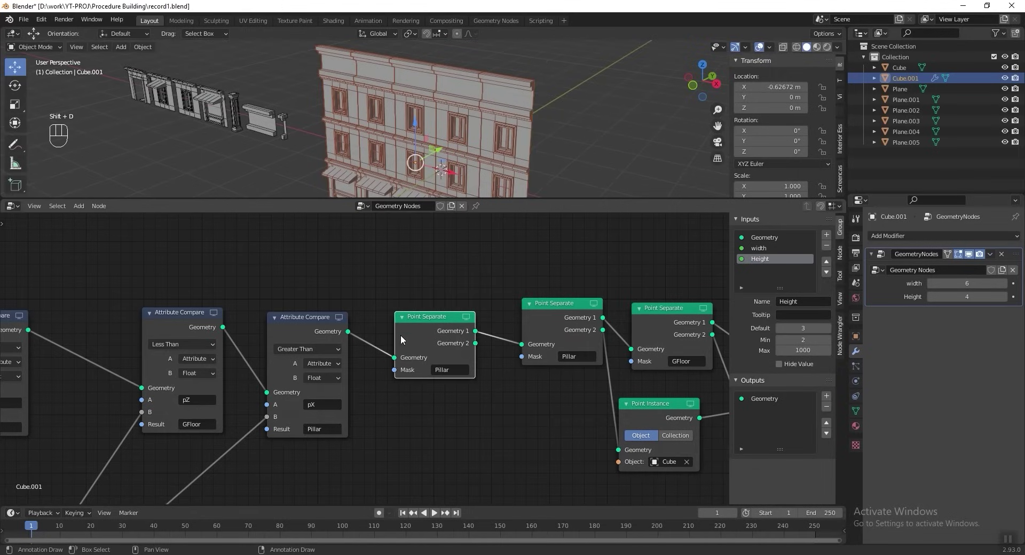
- Set the duplicated Point Separate node's mask to roofCorner
{"action": "left_click", "coordinate": [448, 370]}
{"action": "type", "text": "roofCorner"}
{"action": "key", "text": "Return"}
- Insert an Attribute Math node set to Multiply between the Greater Than Attribute Compare and the roofCorner Point Separate
{"action": "key", "text": "shift+a"}
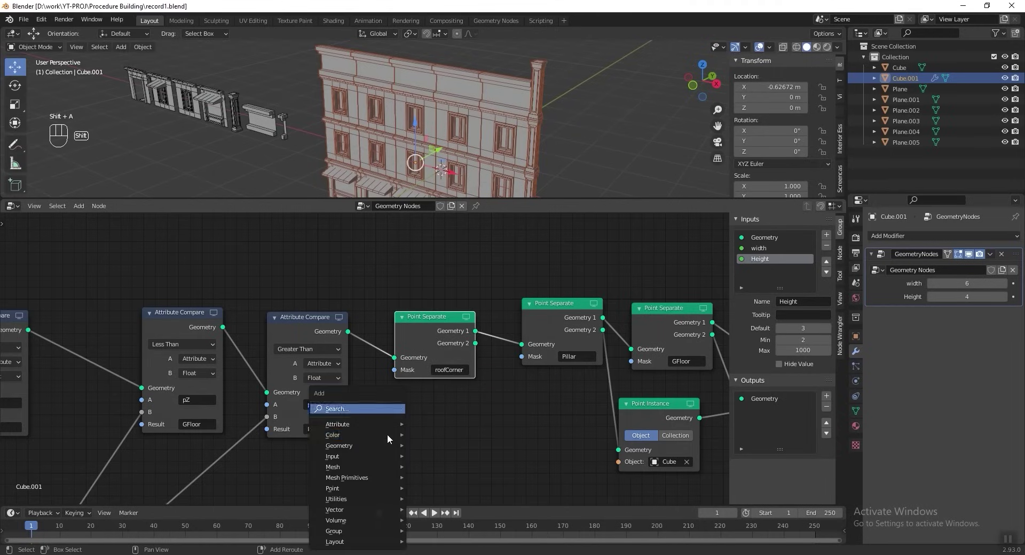
{"action": "mouse_move", "coordinate": [388, 423]}
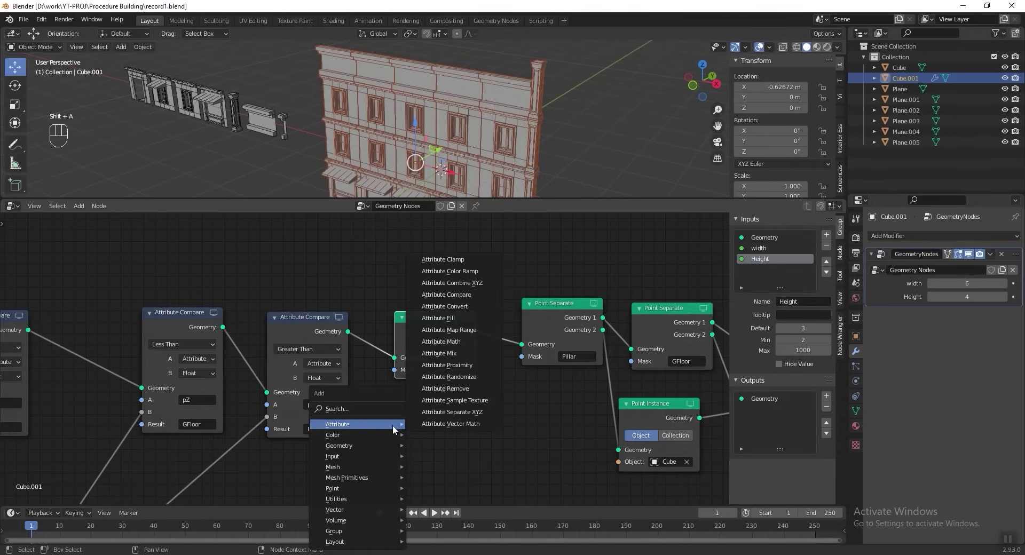
{"action": "left_click", "coordinate": [464, 342]}
{"action": "left_click", "coordinate": [435, 363]}
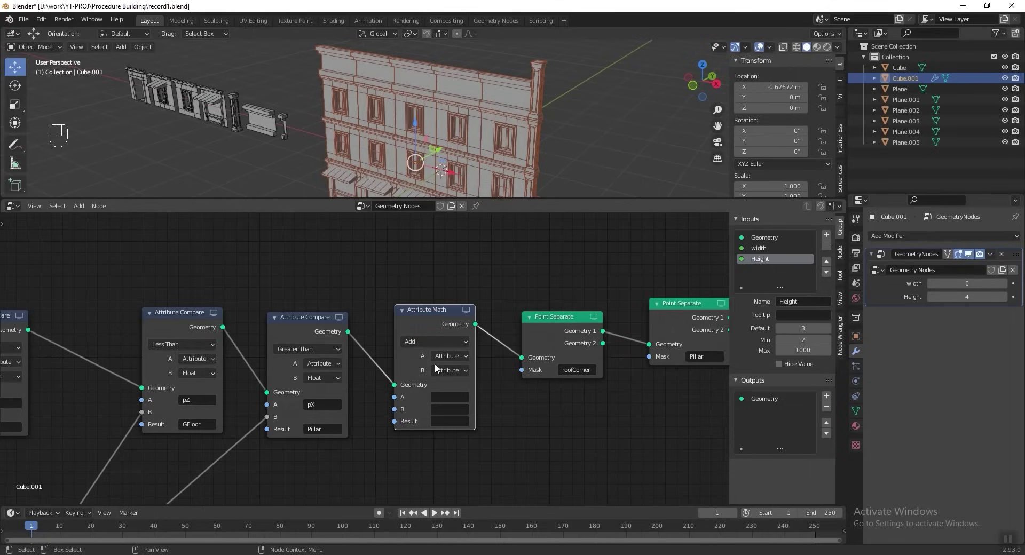
{"action": "left_click", "coordinate": [455, 342]}
{"action": "left_click", "coordinate": [427, 398]}
- Set the Multiply node's input A to roof, input B to Pillar and its result to roofCorner
{"action": "middle_click_drag", "start_coordinate": [522, 408], "coordinate": [359, 407]}
{"action": "left_click", "coordinate": [284, 395]}
{"action": "type", "text": "roof"}
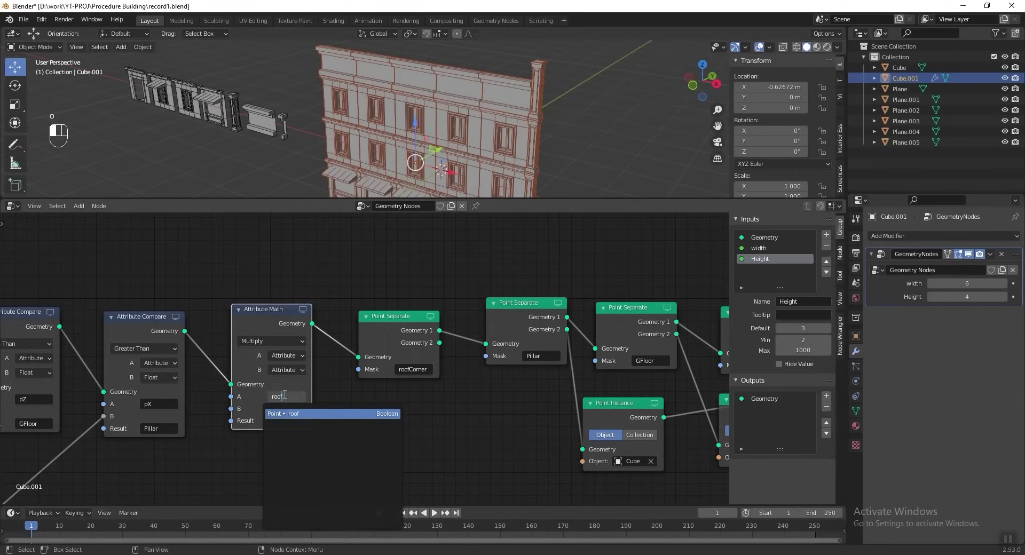
{"action": "key", "text": "Return"}
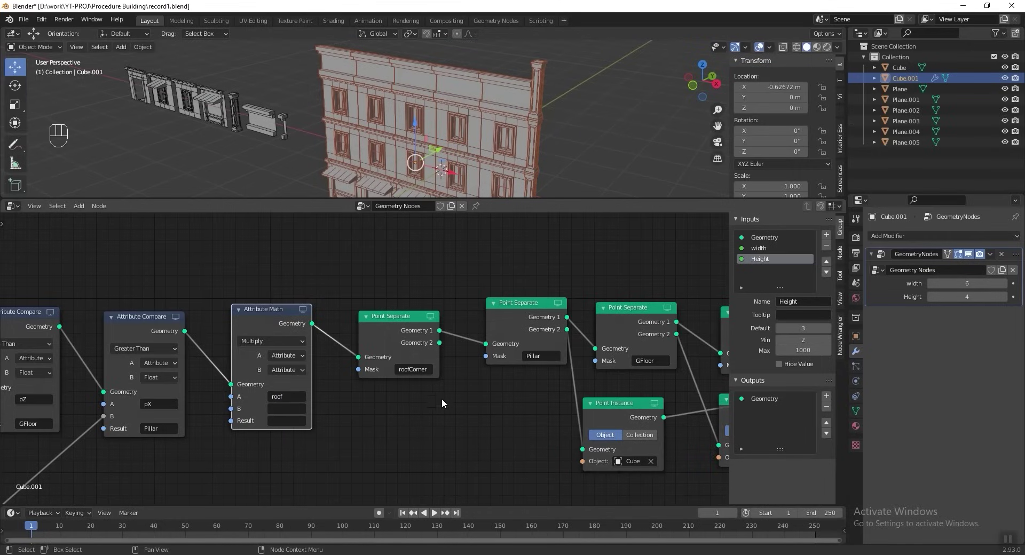
{"action": "key", "text": "ctrl+c"}
{"action": "key", "text": "ctrl+v"}
{"action": "key", "text": "ctrl+c"}
{"action": "key", "text": "ctrl+v"}
{"action": "key", "text": "ctrl+s"}
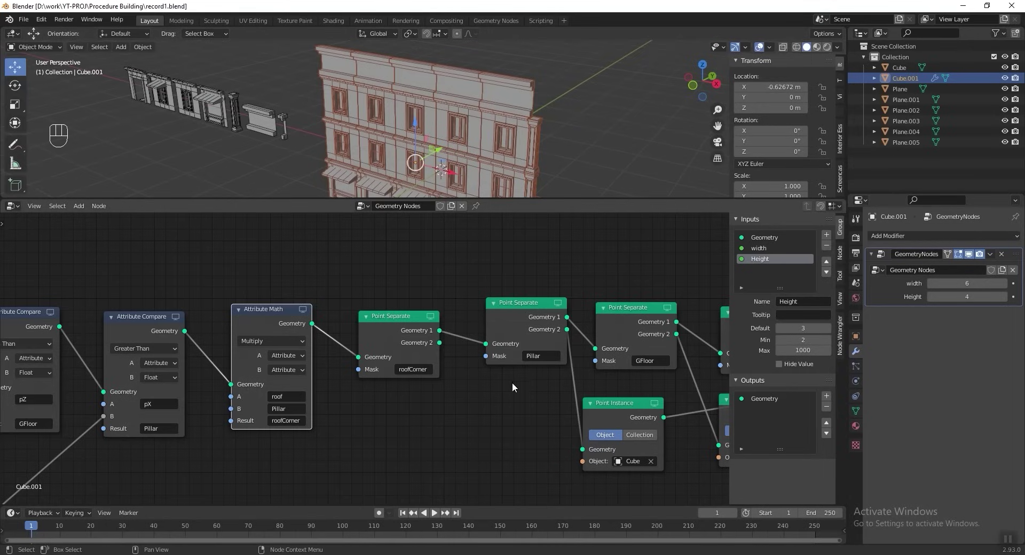
- Duplicate the Cube Point Instance node below the roofCorner Point Separate and assign the small roof pillar piece as its object
{"action": "middle_click_drag", "start_coordinate": [517, 395], "coordinate": [436, 388]}
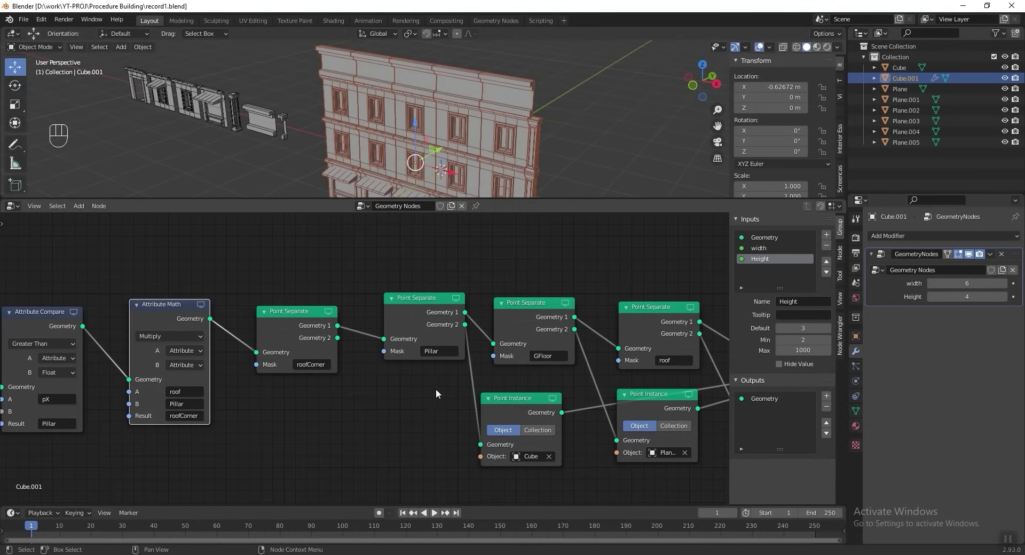
{"action": "left_click_drag", "start_coordinate": [337, 341], "coordinate": [370, 374]}
{"action": "left_click", "coordinate": [527, 399]}
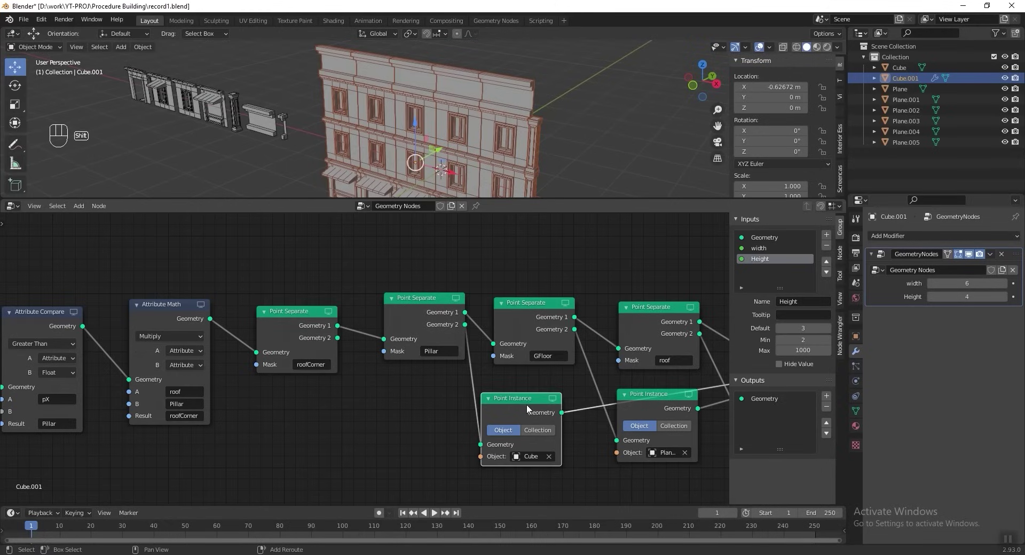
{"action": "key", "text": "shift+d"}
{"action": "left_click", "coordinate": [405, 399]}
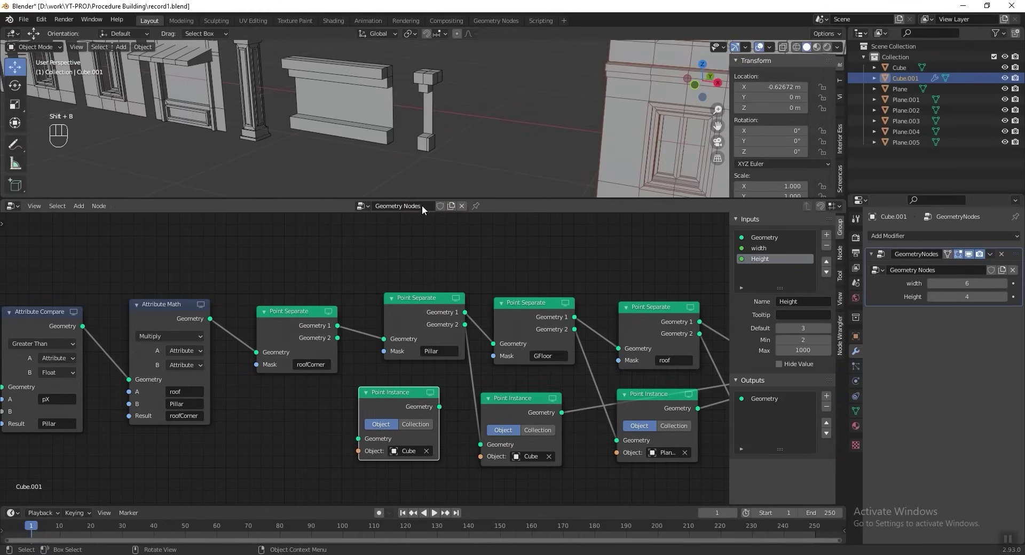
{"action": "left_click", "coordinate": [427, 452]}
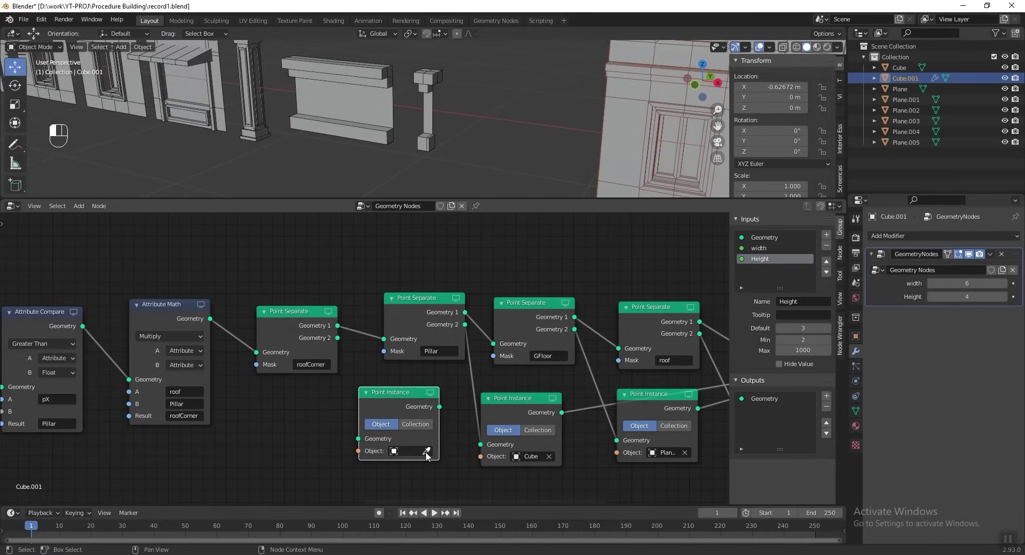
{"action": "left_click", "coordinate": [424, 85]}
- Link the roofCorner Point Separate's Geometry 2 to the new Point Instance and its output to Join Geometry, and check the building's roof corner
{"action": "key", "text": "KP_Decimal"}
{"action": "left_click_drag", "start_coordinate": [358, 439], "coordinate": [337, 338]}
{"action": "middle_click_drag", "start_coordinate": [466, 391], "coordinate": [312, 421]}
{"action": "left_click_drag", "start_coordinate": [284, 437], "coordinate": [720, 389]}
{"action": "middle_click_drag", "start_coordinate": [720, 390], "coordinate": [599, 349]}
{"action": "scroll", "coordinate": [565, 366], "scroll_direction": "down", "scroll_amount": 1}
{"action": "key", "text": "shift+b"}
{"action": "left_click_drag", "start_coordinate": [484, 61], "coordinate": [517, 121]}
{"action": "middle_click_drag", "start_coordinate": [430, 129], "coordinate": [417, 144]}
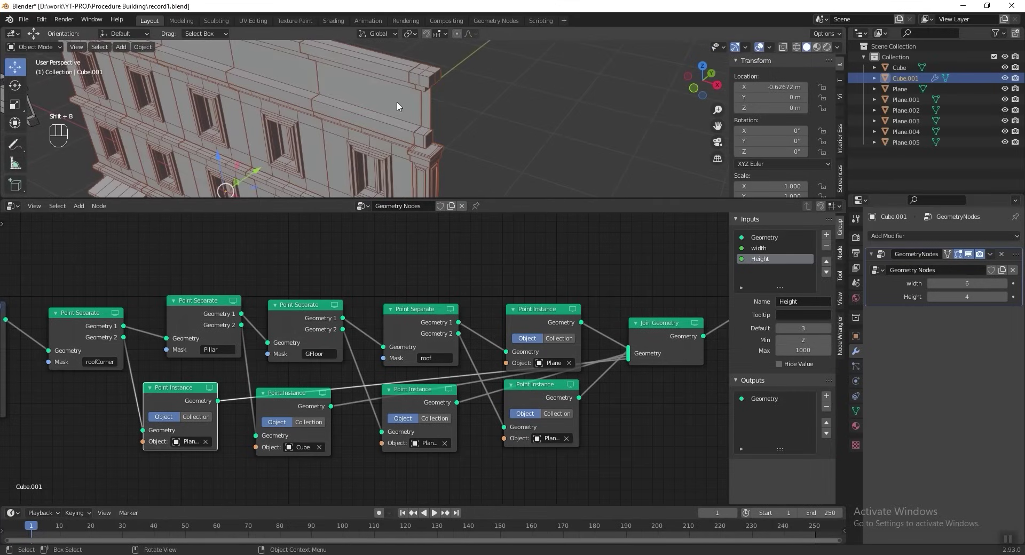
{"action": "key", "text": "KP_Decimal"}
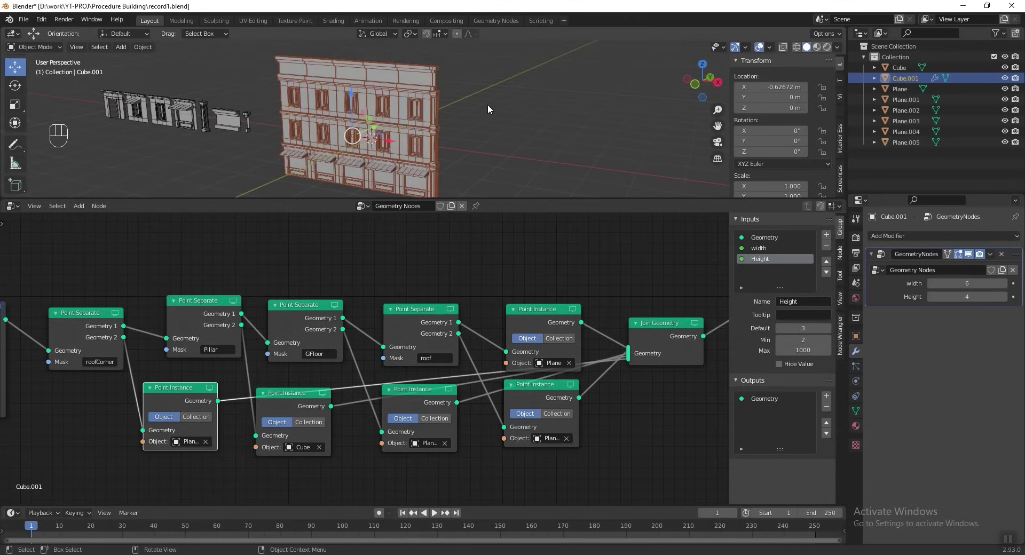
- Move the ground-floor shopfront piece Plane.001 and door piece Plane.002 into a new collection named GFloor
{"action": "middle_click_drag", "start_coordinate": [402, 176], "coordinate": [486, 128]}
{"action": "key", "text": "shift+b"}
{"action": "left_click_drag", "start_coordinate": [251, 99], "coordinate": [382, 140]}
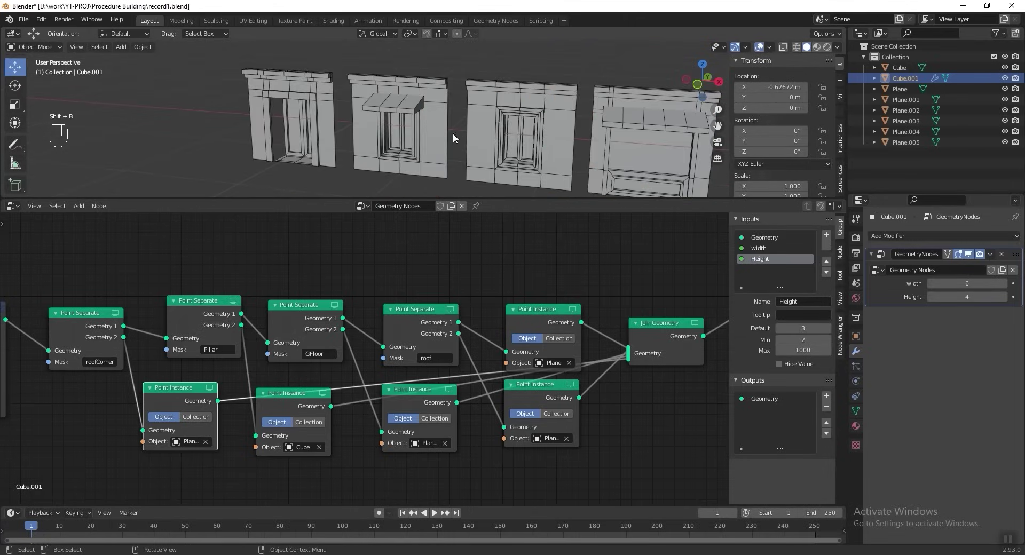
{"action": "left_click", "coordinate": [607, 140]}
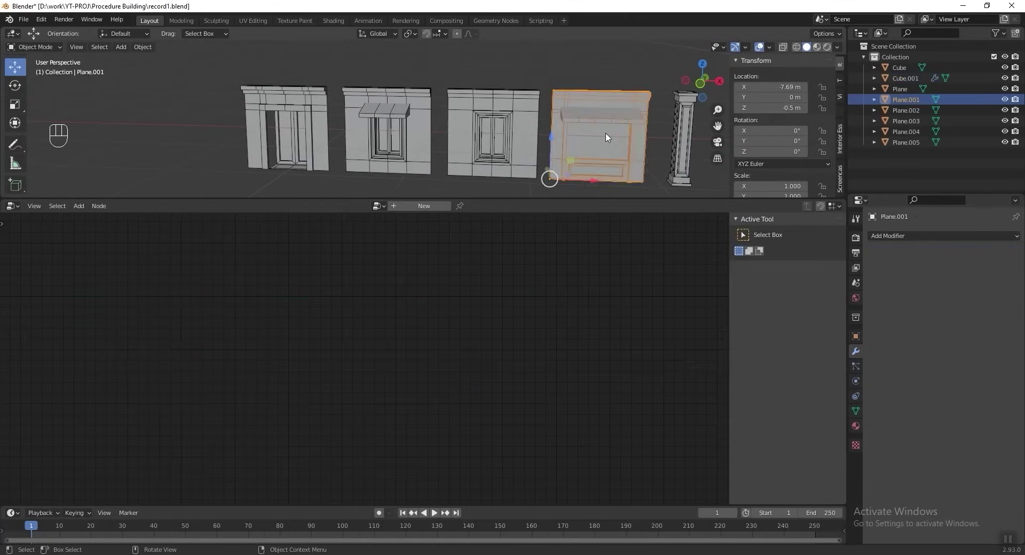
{"action": "left_click", "coordinate": [315, 113], "text": "shift"}
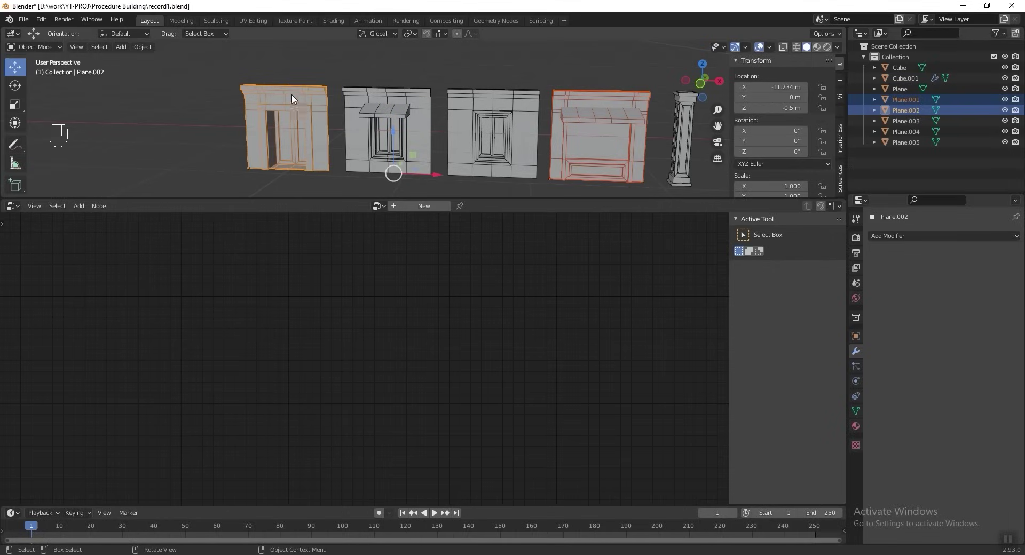
{"action": "key", "text": "m"}
{"action": "left_click", "coordinate": [292, 95]}
{"action": "type", "text": "GFloo"}
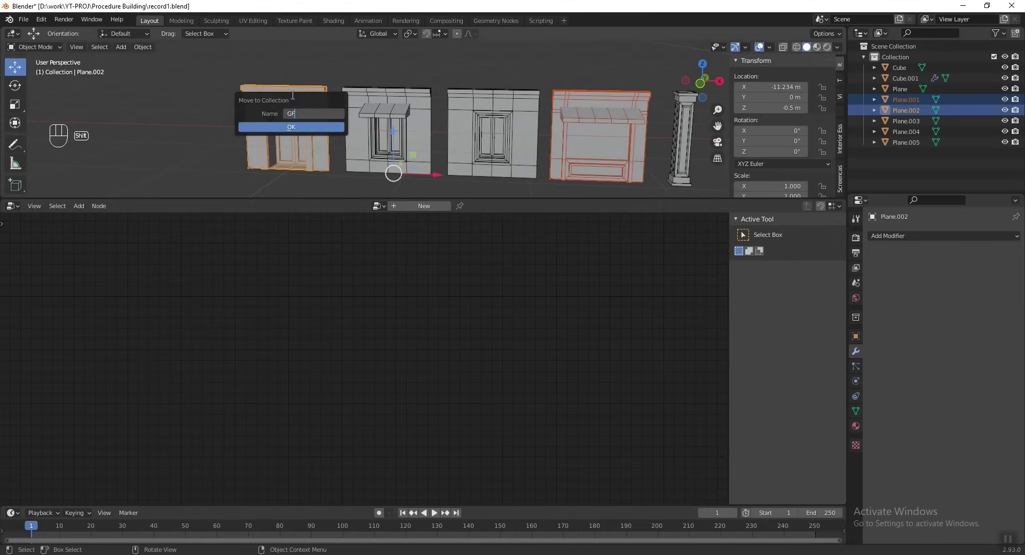
{"action": "key", "text": "Return"}
{"action": "key", "text": "Return"}
- Switch the building's ground-floor Point Instance to Collection mode, disable Whole Collection and assign the GFloor collection
{"action": "scroll", "coordinate": [320, 107], "scroll_direction": "down", "scroll_amount": 4}
{"action": "middle_click_drag", "start_coordinate": [502, 112], "coordinate": [144, 116], "text": "shift"}
{"action": "left_click", "coordinate": [418, 130]}
{"action": "scroll", "coordinate": [497, 363], "scroll_direction": "down", "scroll_amount": 3}
{"action": "middle_click_drag", "start_coordinate": [501, 380], "coordinate": [319, 378]}
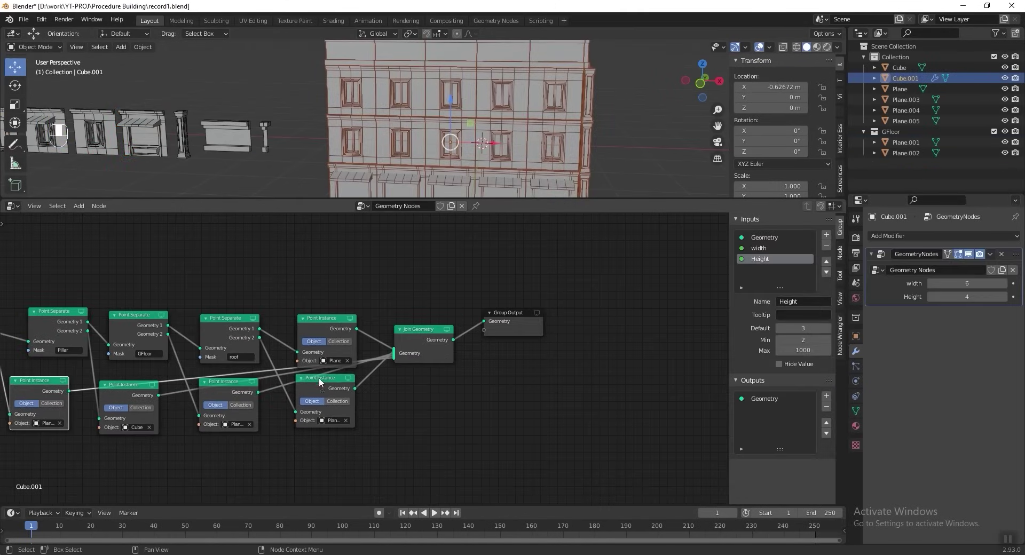
{"action": "scroll", "coordinate": [351, 370], "scroll_direction": "up", "scroll_amount": 7}
{"action": "middle_click_drag", "start_coordinate": [138, 368], "coordinate": [561, 332]}
{"action": "middle_click_drag", "start_coordinate": [576, 374], "coordinate": [456, 351]}
{"action": "left_click_drag", "start_coordinate": [457, 356], "coordinate": [461, 357]}
{"action": "left_click", "coordinate": [280, 240]}
{"action": "middle_click_drag", "start_coordinate": [443, 359], "coordinate": [392, 302]}
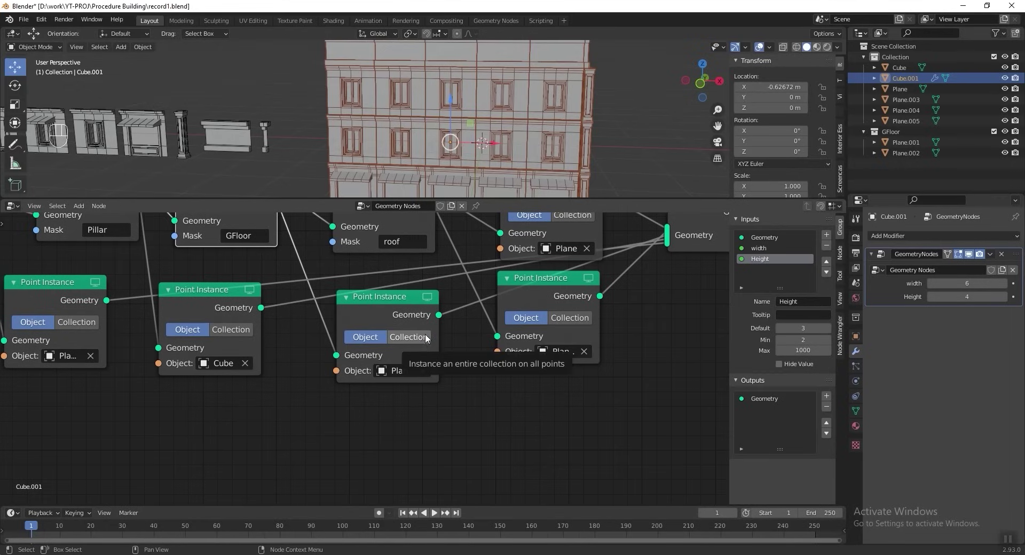
{"action": "left_click", "coordinate": [425, 334]}
{"action": "left_click", "coordinate": [350, 355]}
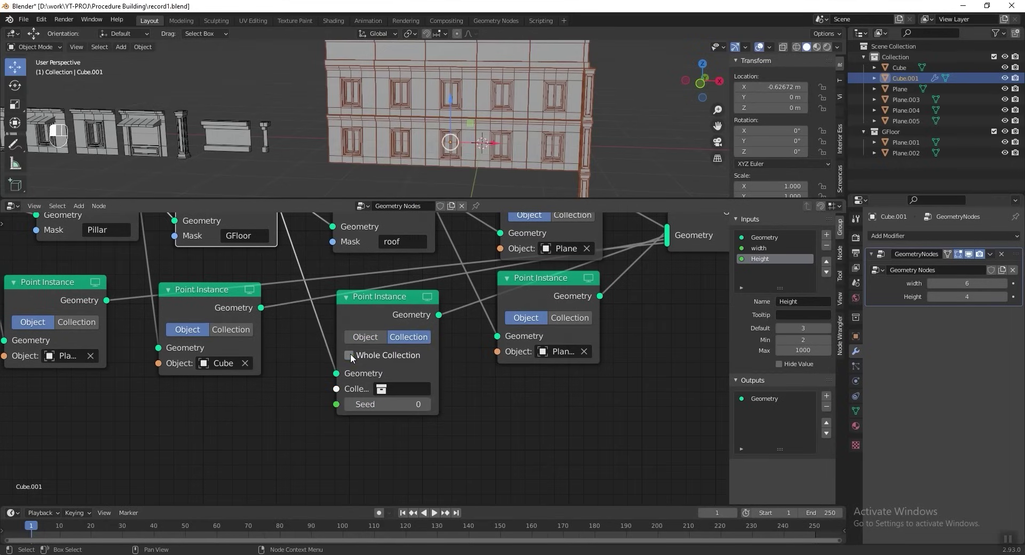
{"action": "left_click", "coordinate": [416, 389]}
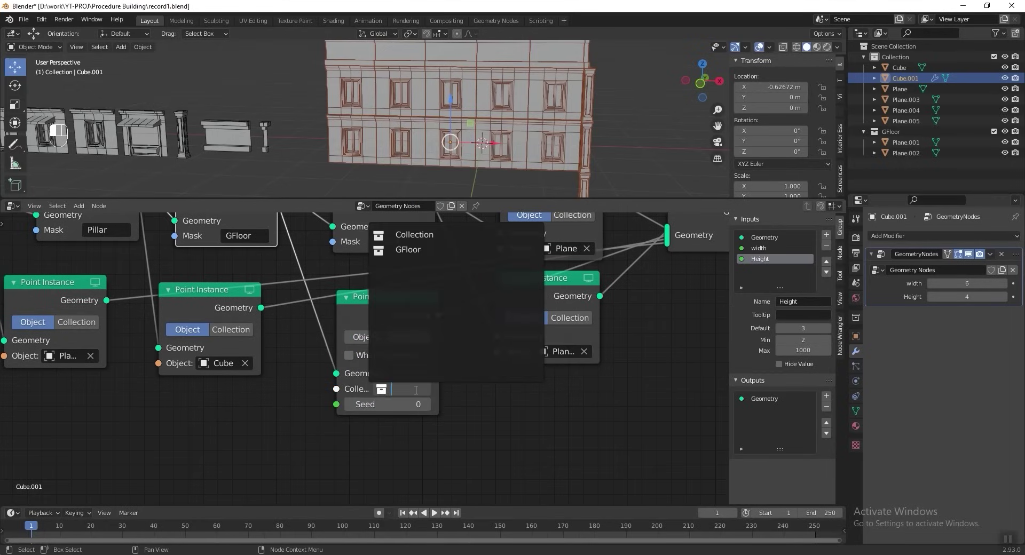
{"action": "left_click", "coordinate": [415, 250]}
- Raise the ground-floor Point Instance's seed step by step to vary the random arrangement of shopfronts and doors
{"action": "scroll", "coordinate": [434, 129], "scroll_direction": "down", "scroll_amount": 1}
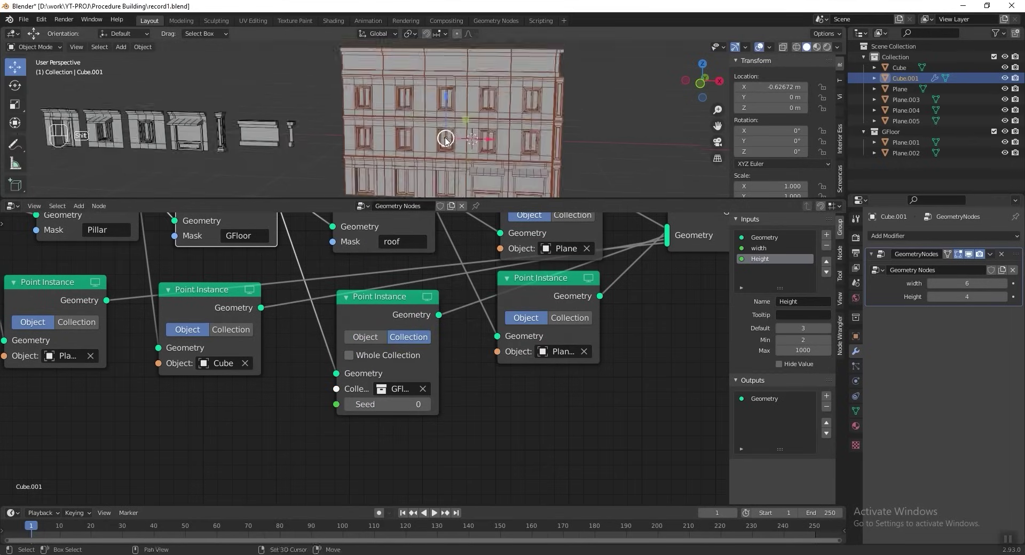
{"action": "middle_click_drag", "start_coordinate": [433, 129], "coordinate": [437, 81], "text": "shift"}
{"action": "scroll", "coordinate": [483, 131], "scroll_direction": "up", "scroll_amount": 1}
{"action": "middle_click_drag", "start_coordinate": [414, 131], "coordinate": [368, 126], "text": "shift"}
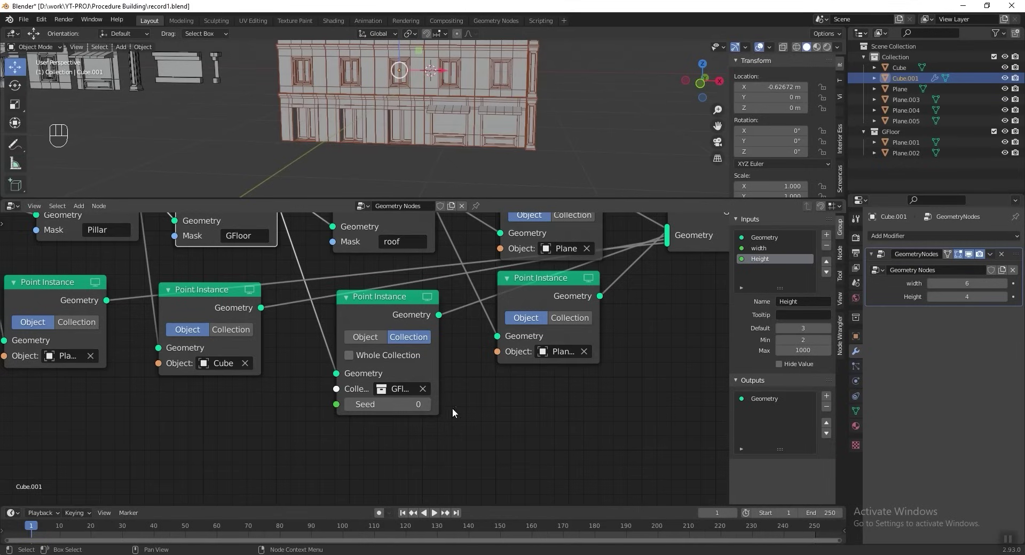
{"action": "left_click", "coordinate": [427, 404]}
{"action": "left_click", "coordinate": [427, 404]}
{"action": "left_click", "coordinate": [426, 405]}
{"action": "scroll", "coordinate": [462, 159], "scroll_direction": "down", "scroll_amount": 2}
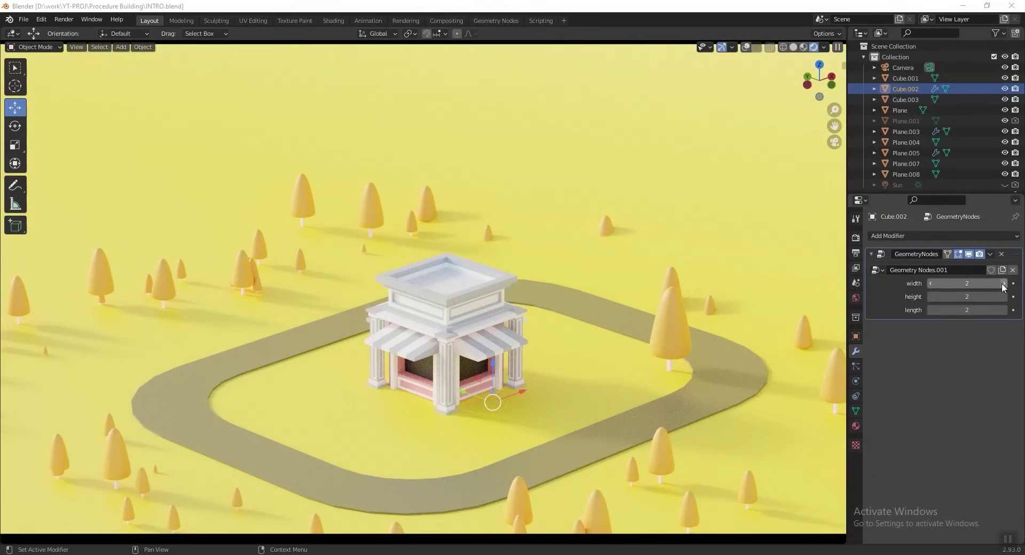
- In INTRO.blend, set the finished building's width to 3 and raise its height and length in the Geometry Nodes modifier
{"action": "left_click", "coordinate": [1004, 284]}
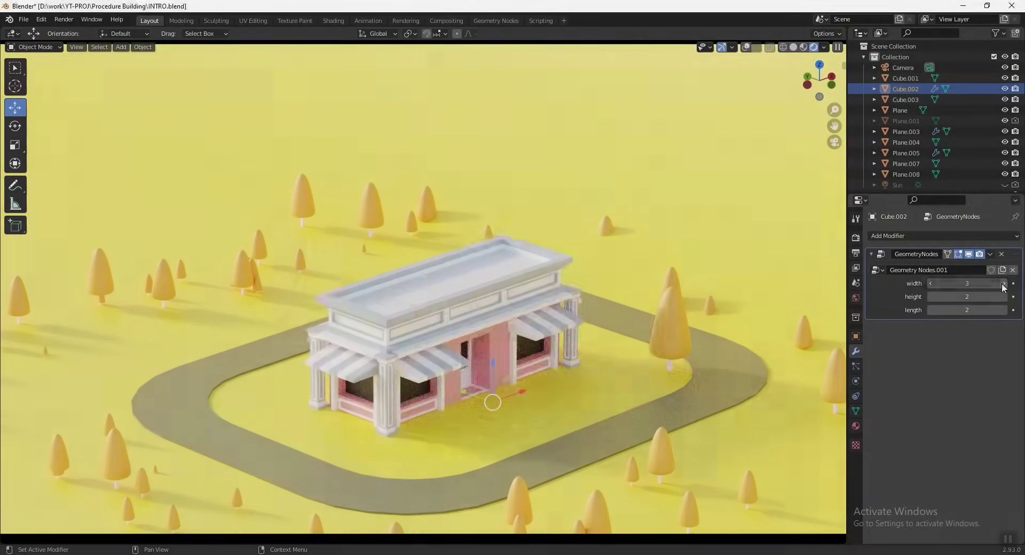
{"action": "left_click", "coordinate": [1002, 284]}
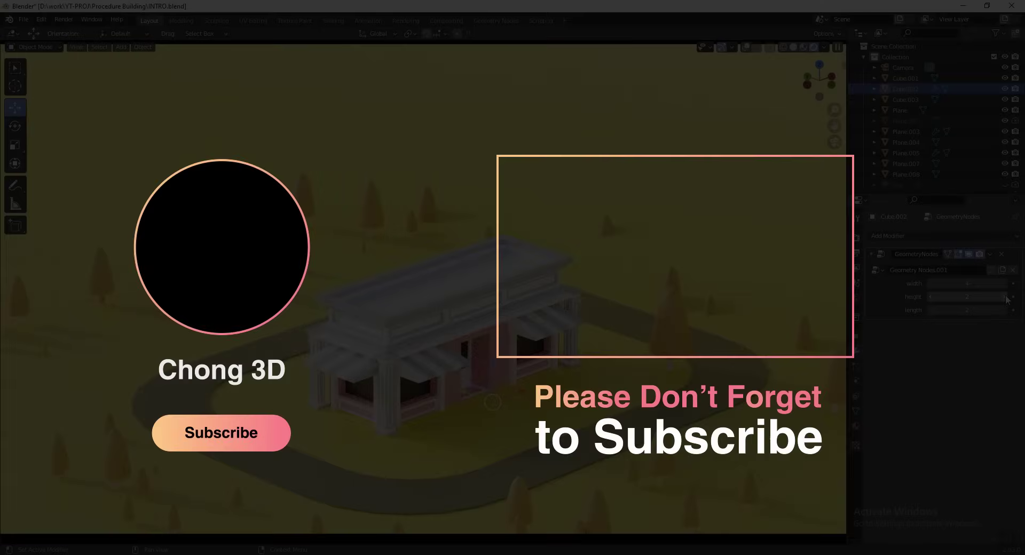
{"action": "left_click", "coordinate": [1006, 296]}
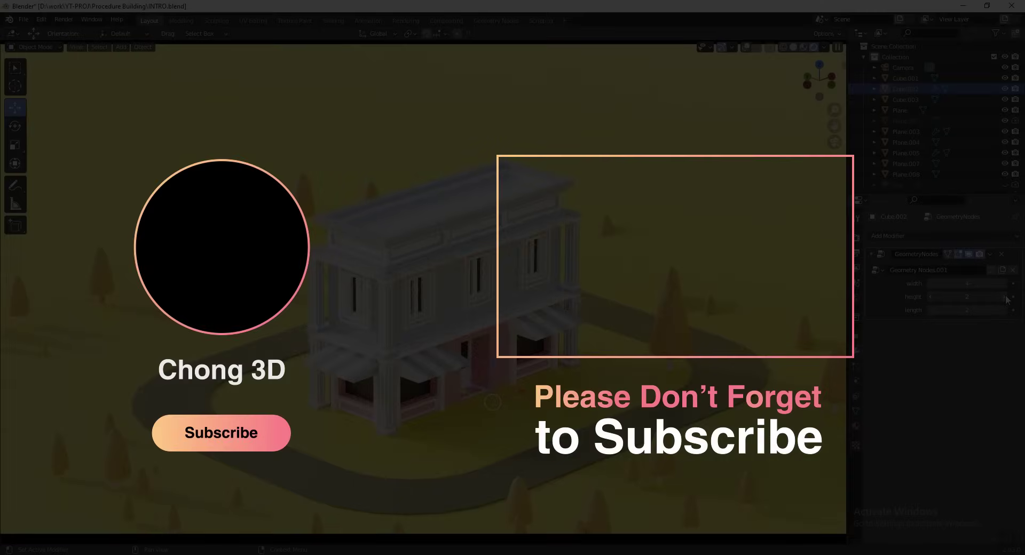
{"action": "left_click", "coordinate": [1007, 297]}
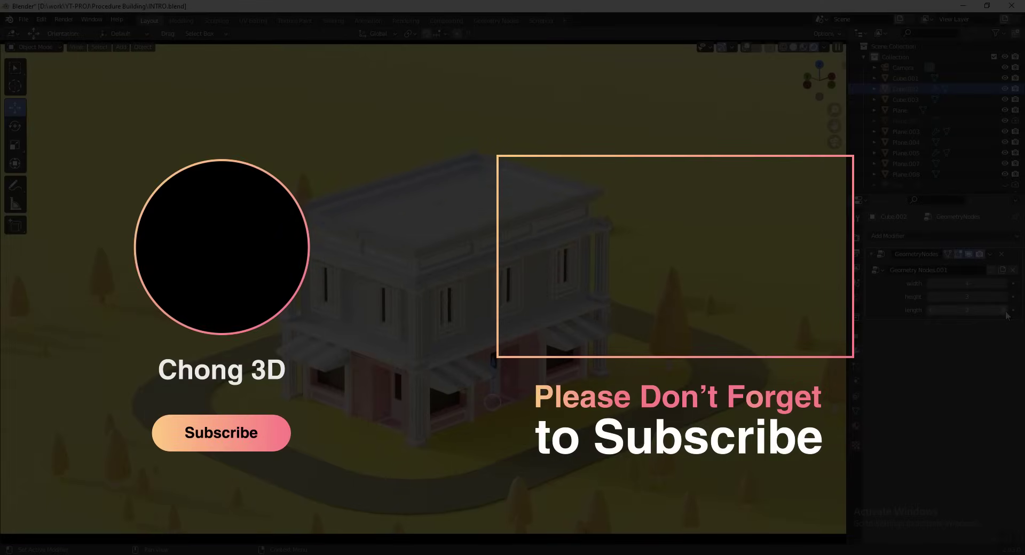